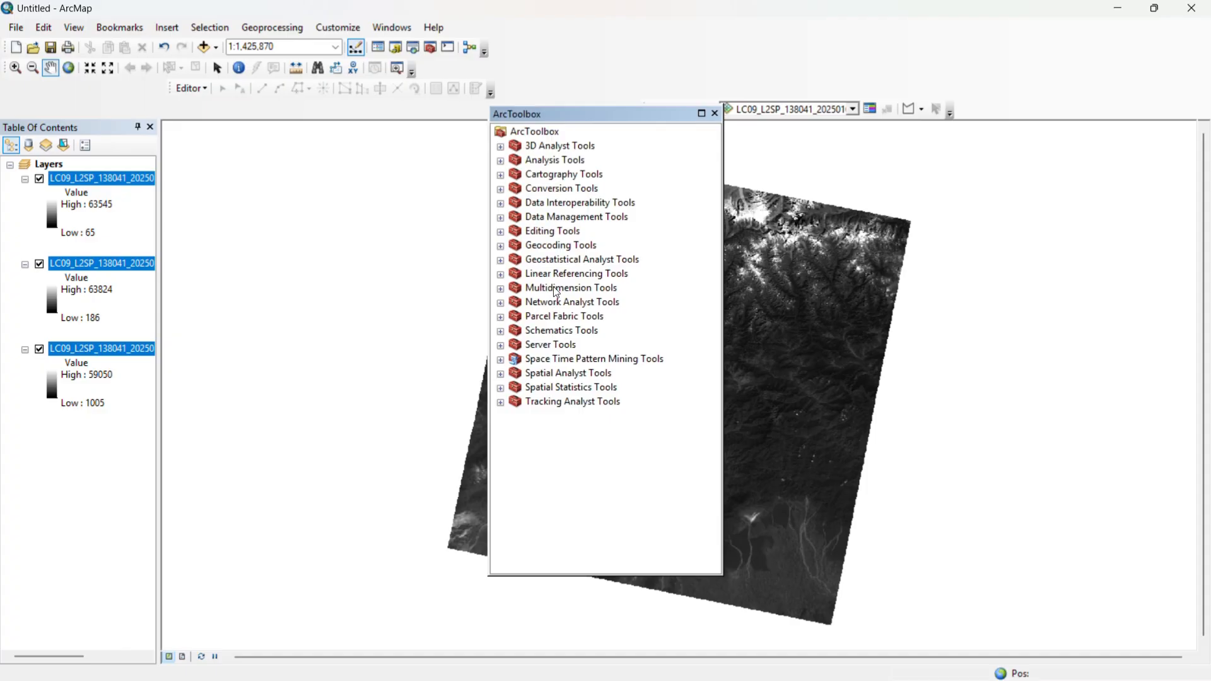
Open the Composite Bands tool from the Raster Processing toolset of the Data Management Tools.
double_click(557, 218)
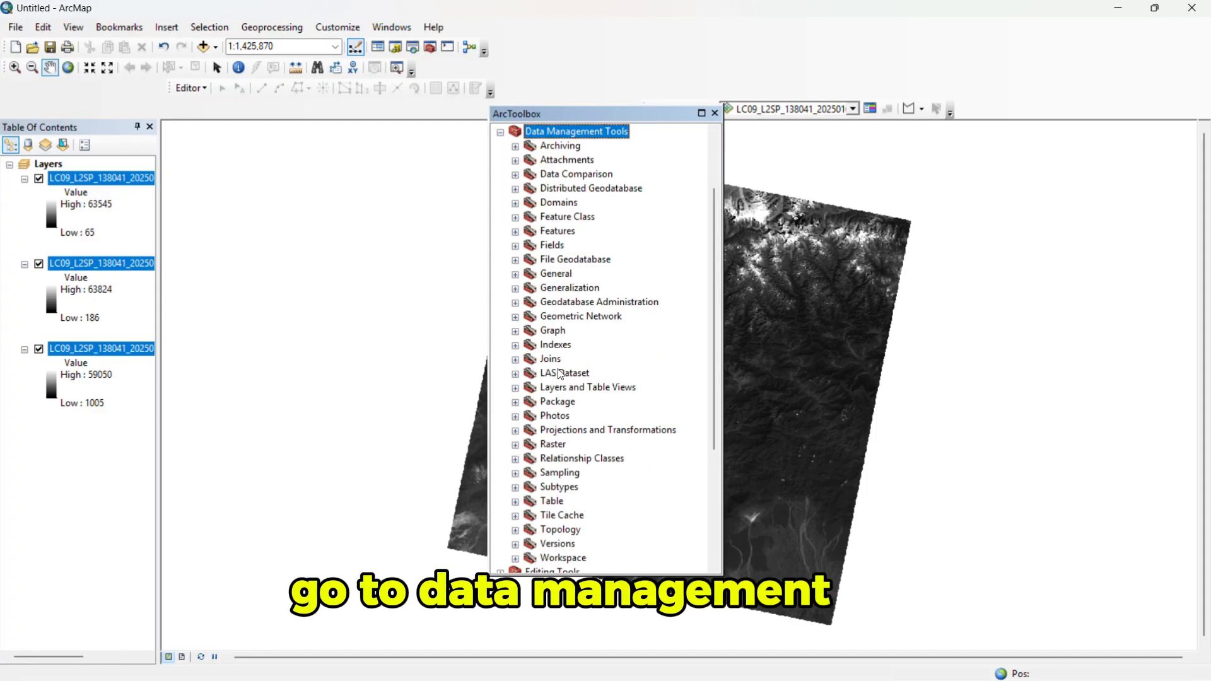
left_click(553, 443)
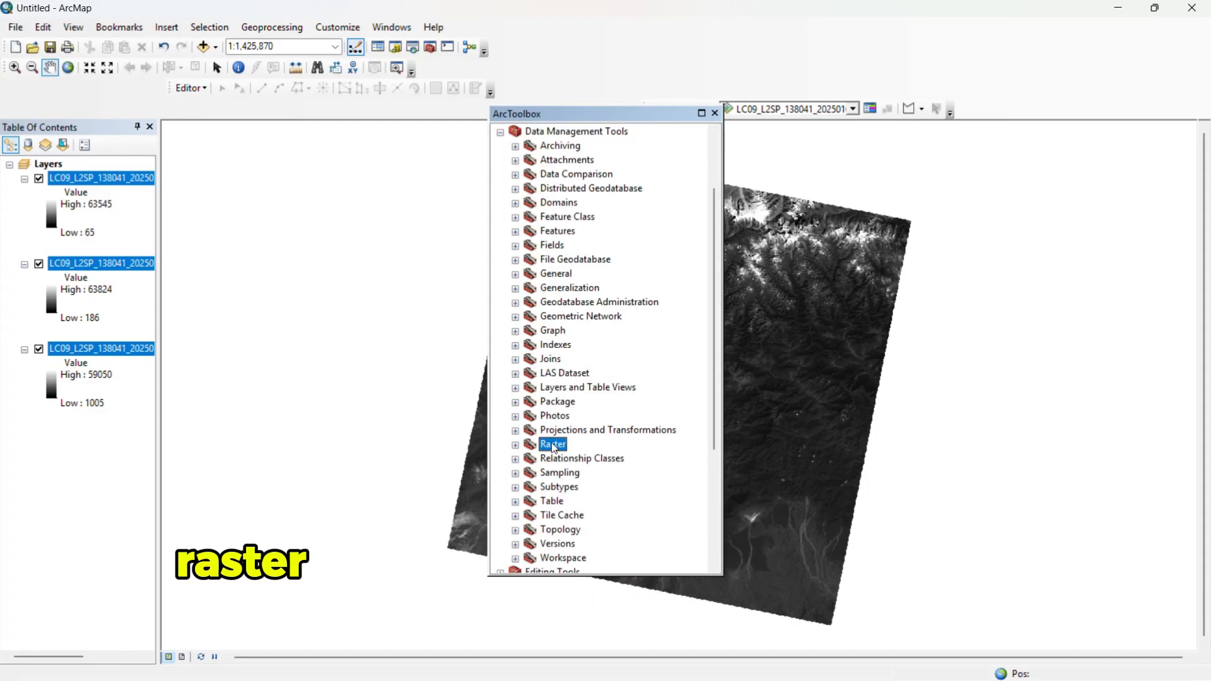
double_click(553, 445)
left_click(589, 514)
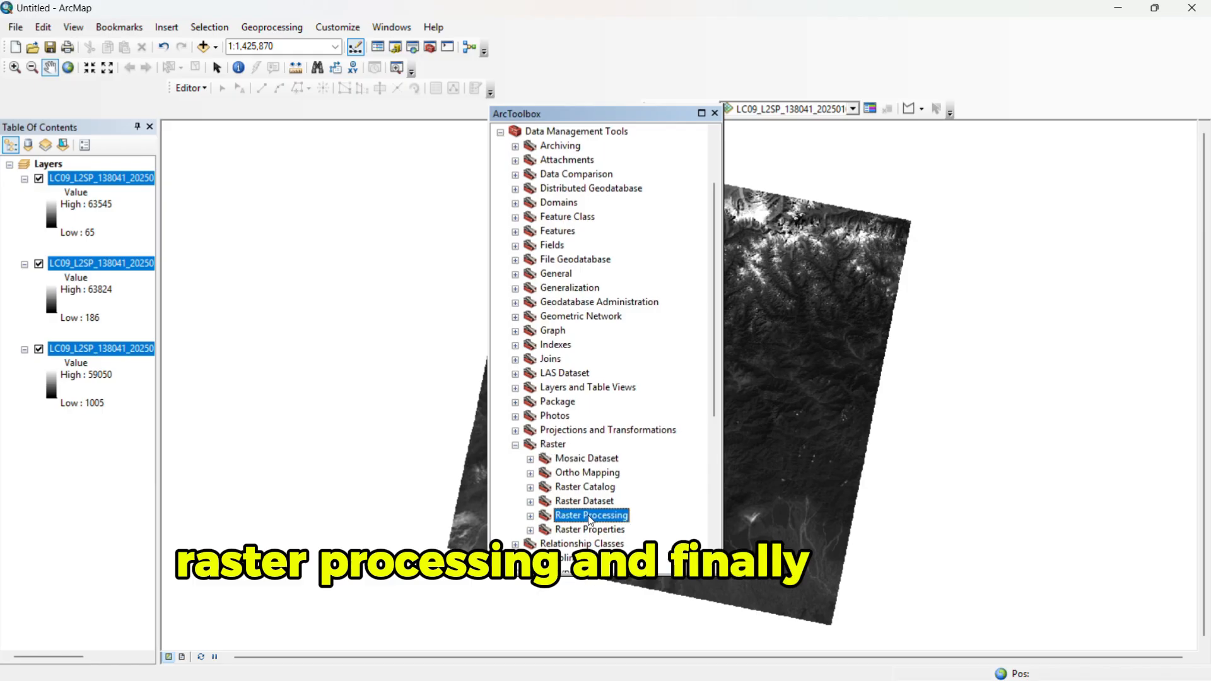
double_click(589, 514)
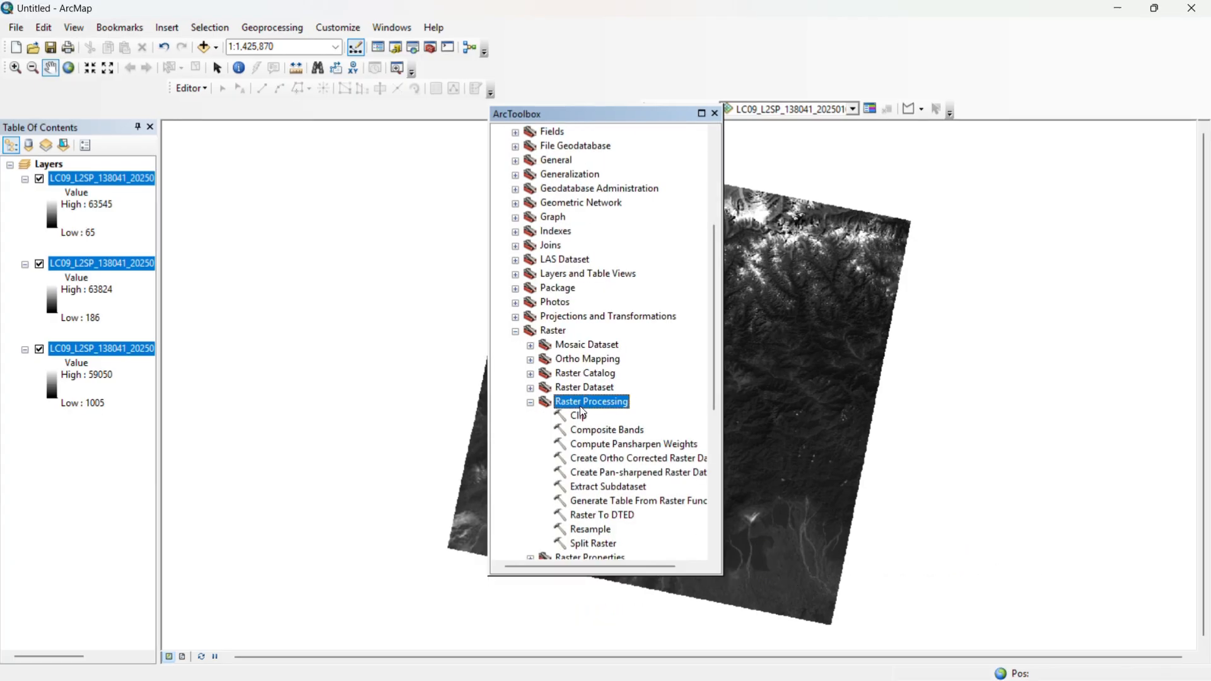
double_click(586, 431)
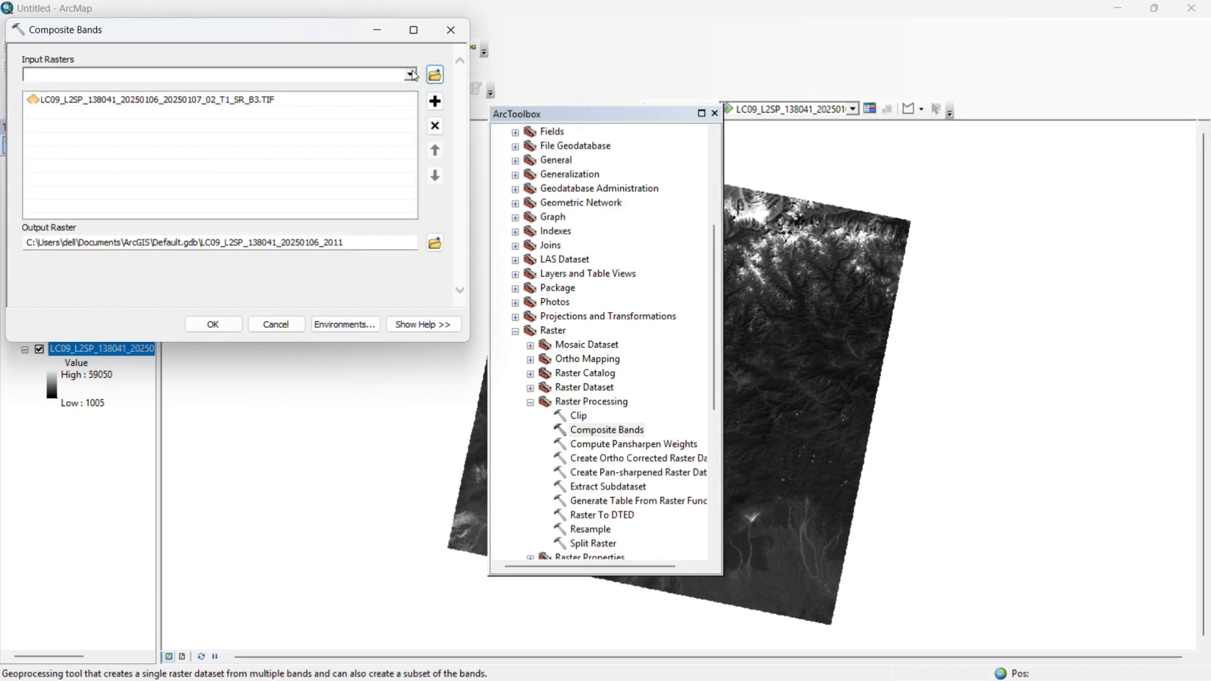
Combine the Landsat SR_B3, SR_B4 and SR_B5 rasters into one composite raster, keeping the default output path.
left_click(411, 75)
left_click(258, 111)
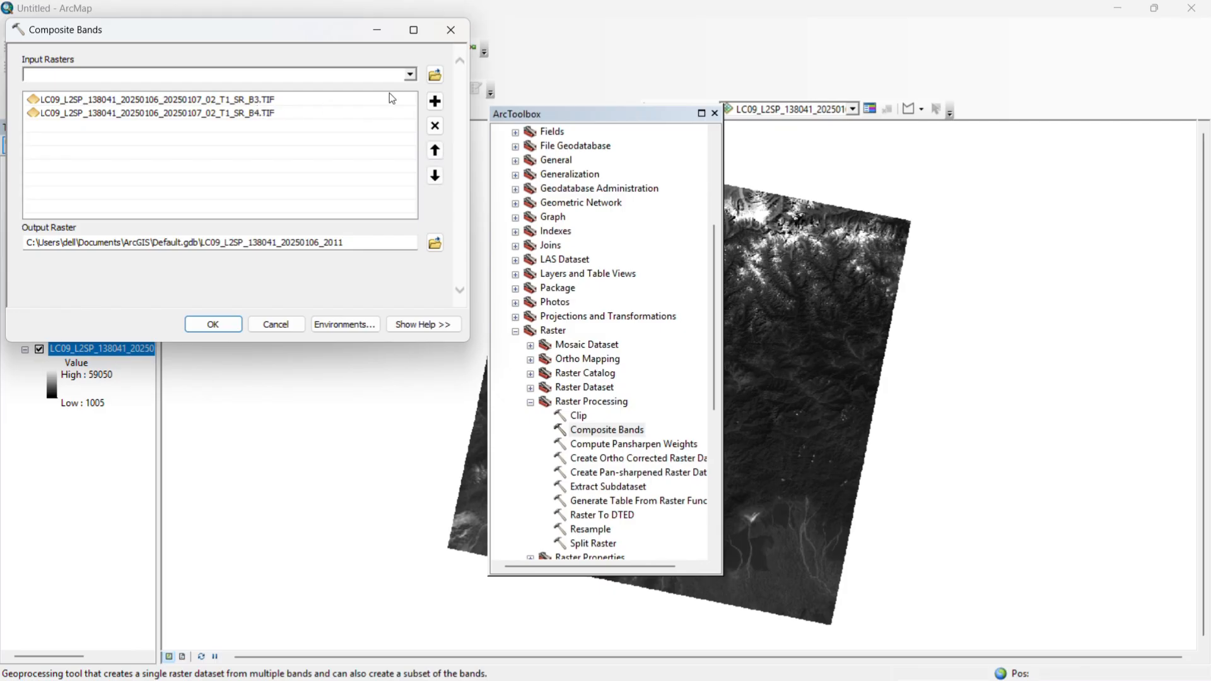
left_click(411, 74)
left_click(252, 118)
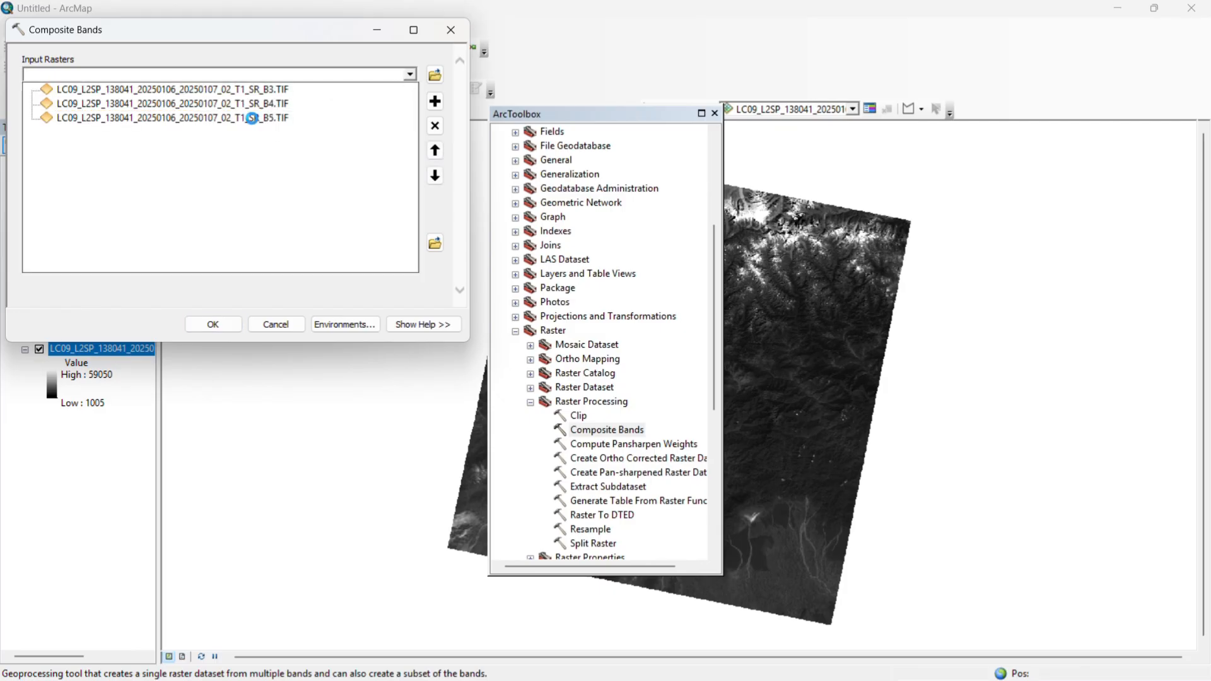
left_click(214, 325)
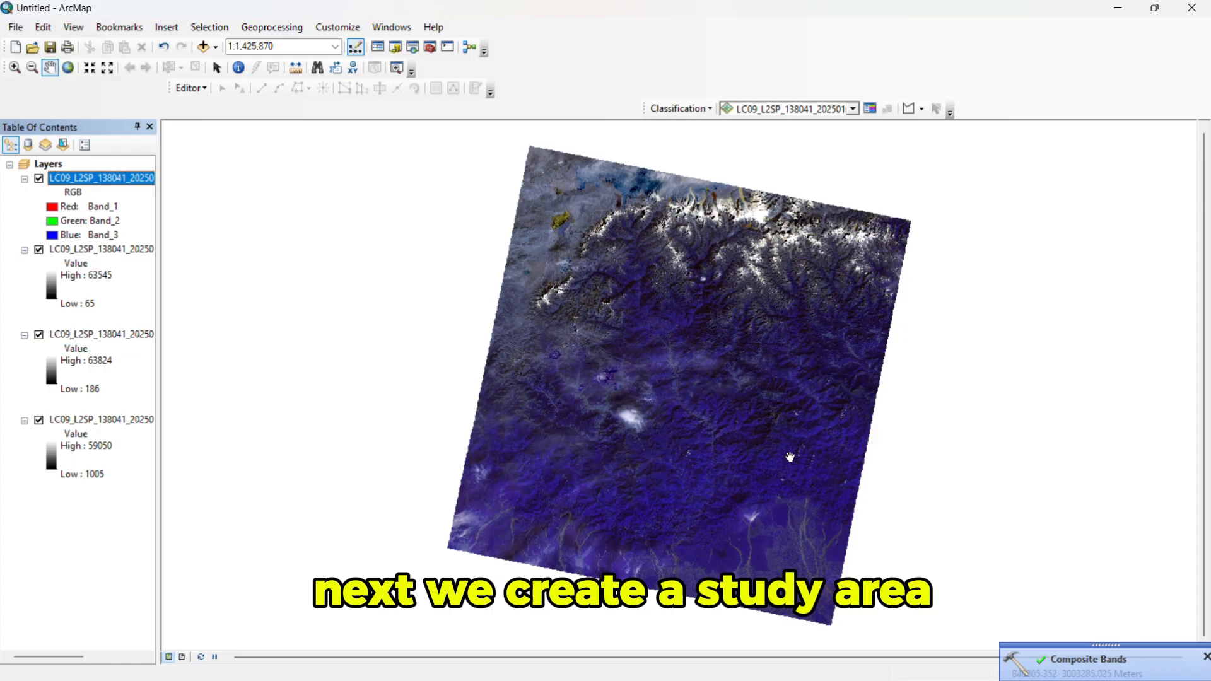
left_click(1204, 655)
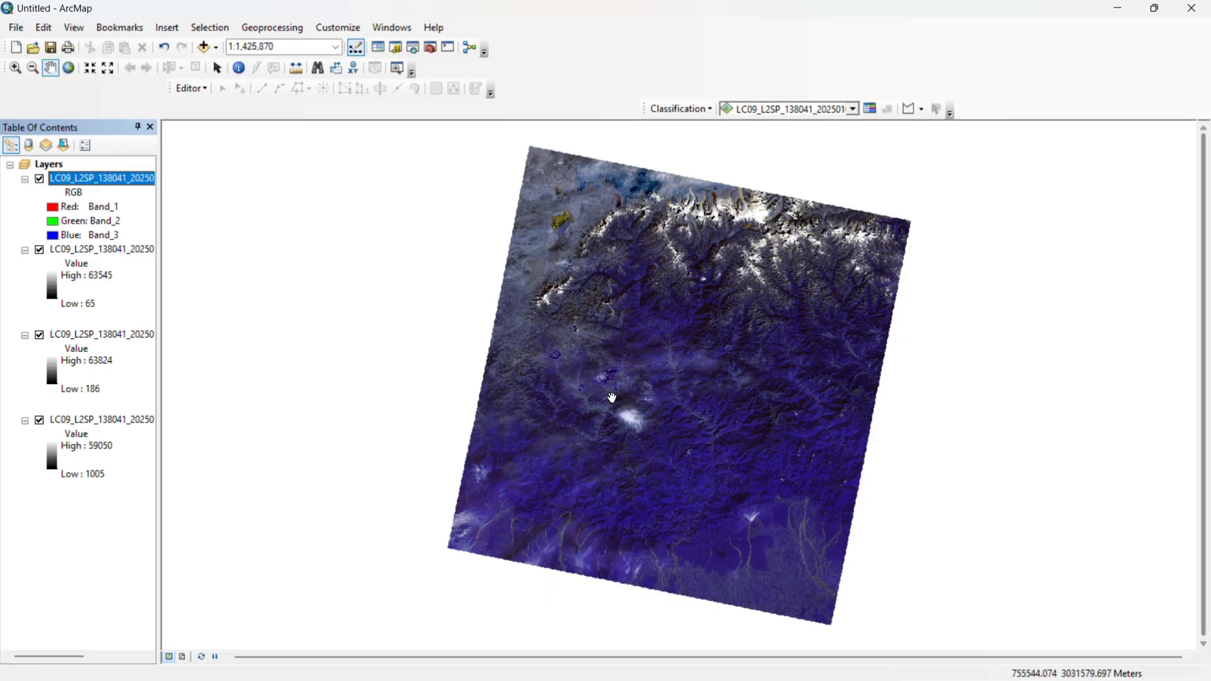
Hide the three single-band layers and frame the river bend study area at 1:100,000 on the composite.
left_click(40, 420)
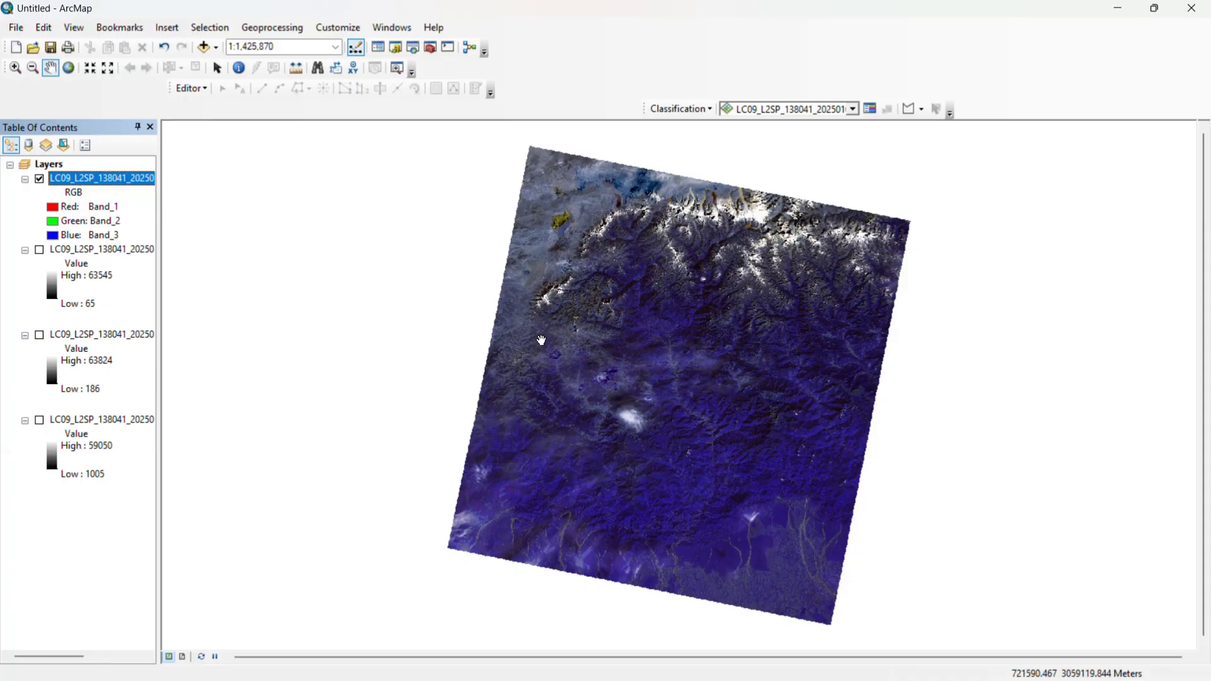
left_click_drag(591, 402, 560, 387)
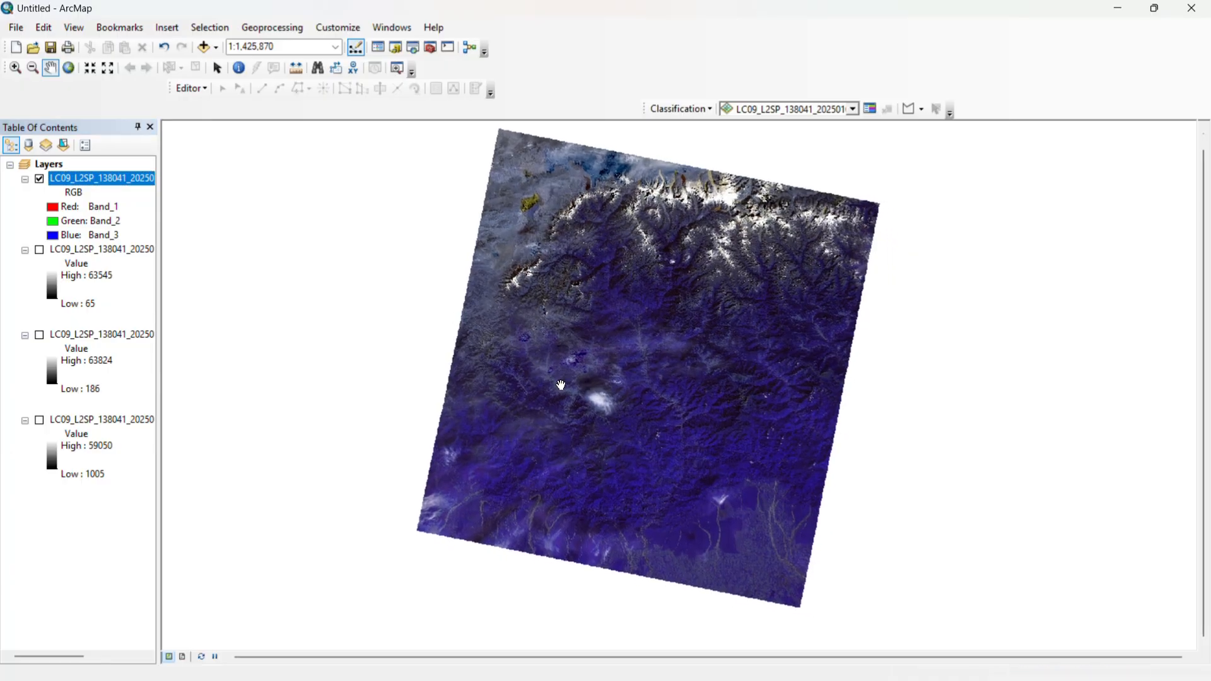
scroll(532, 508, "down", 4)
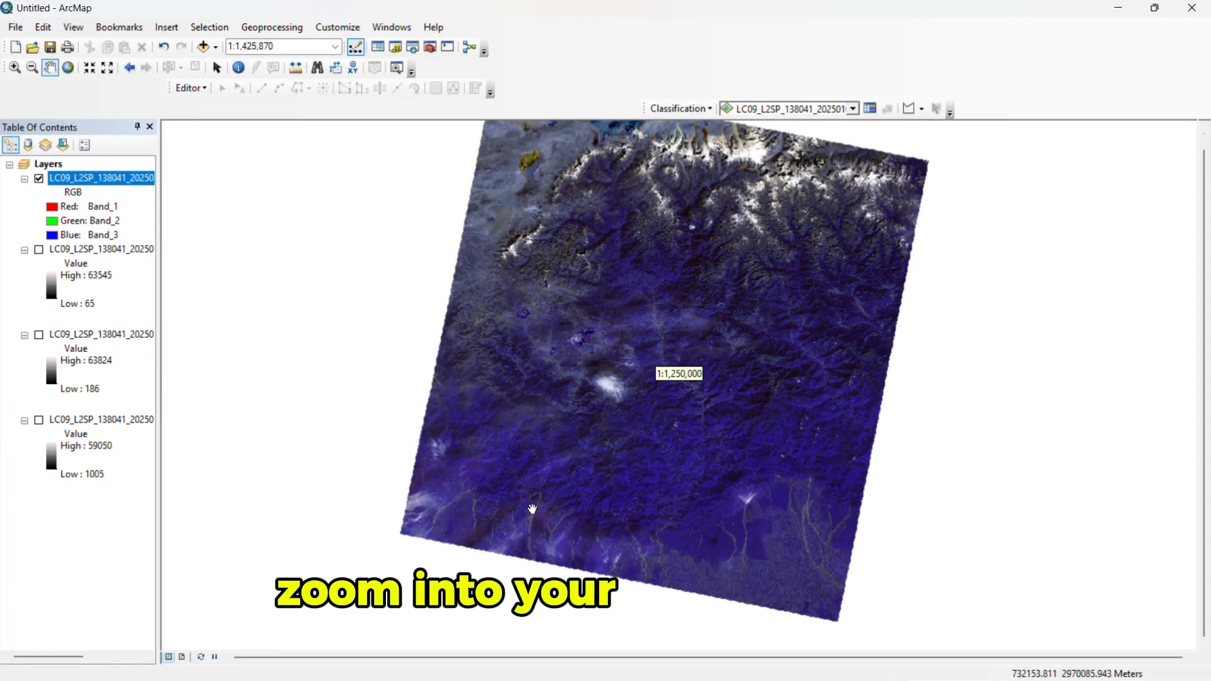
scroll(533, 508, "down", 5)
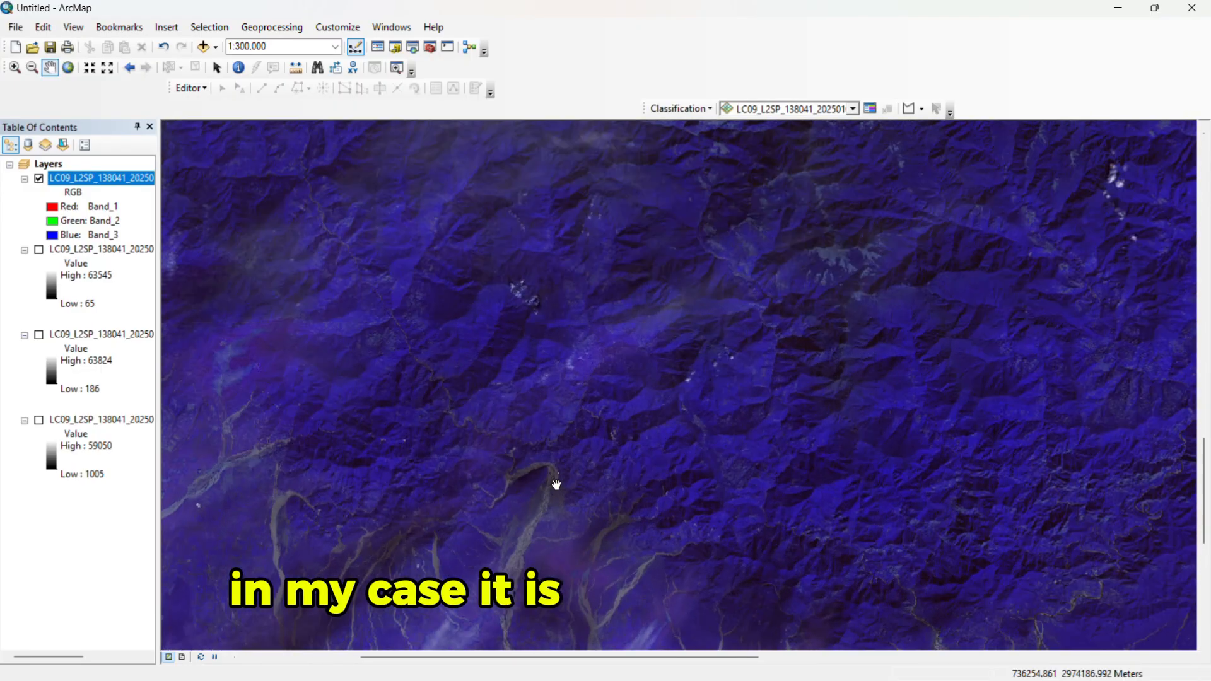
scroll(551, 486, "down", 3)
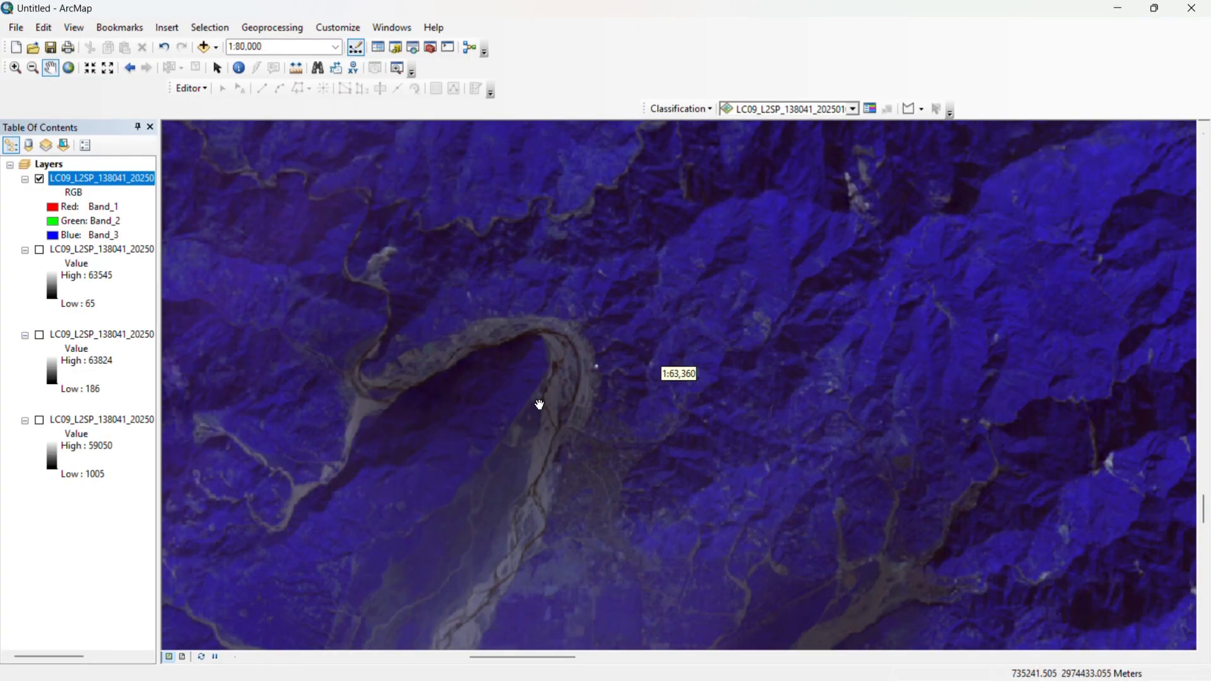
scroll(664, 321, "up", 2)
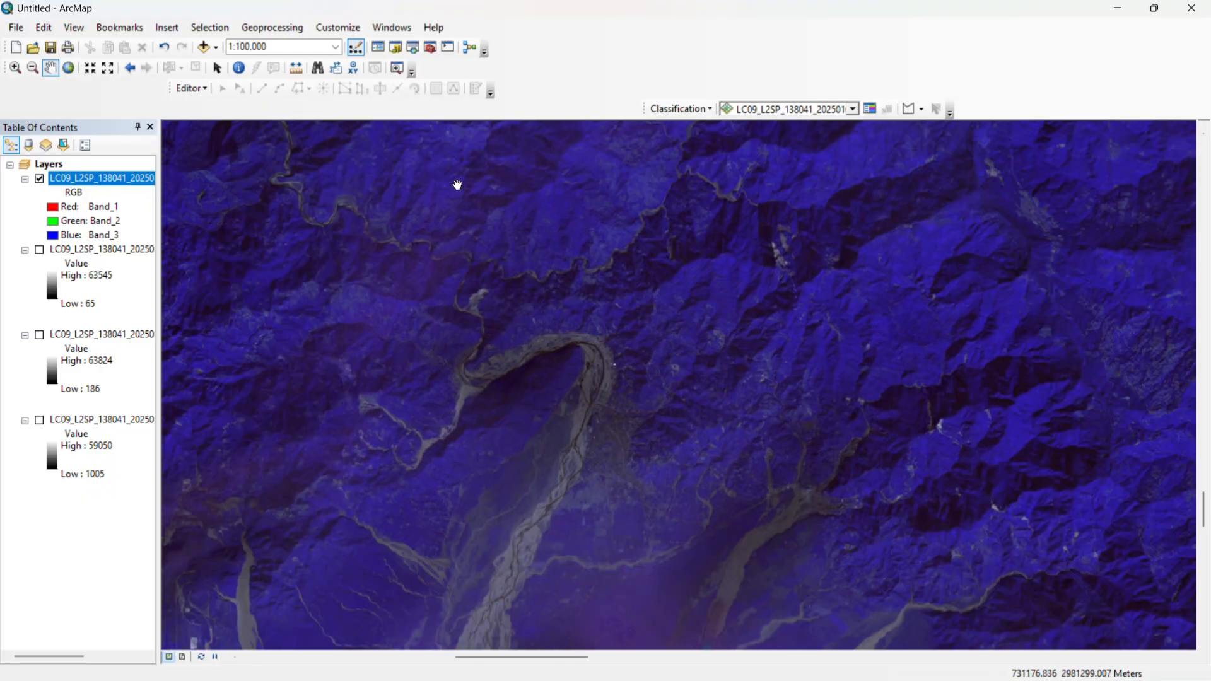
Delete the existing Study_area and LC09_L2SP_138041 shapefiles from the Documents\ArcGIS folder in the Catalog.
left_click(399, 50)
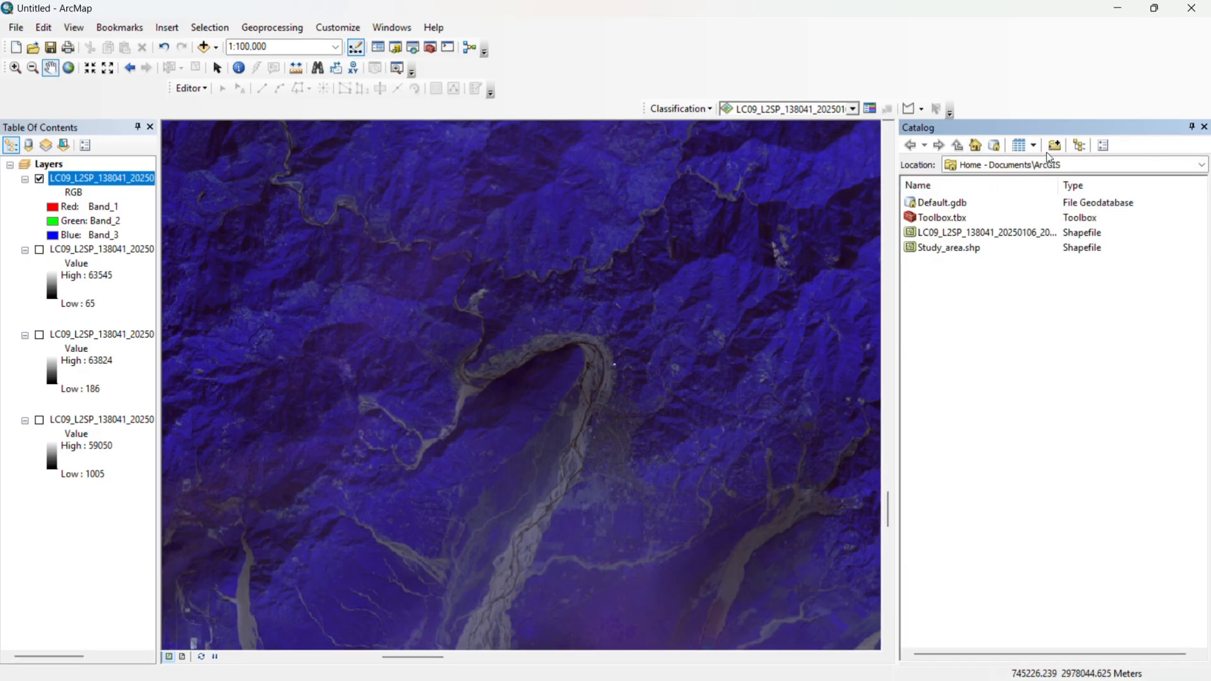
left_click(941, 248)
left_click(952, 232, "ctrl")
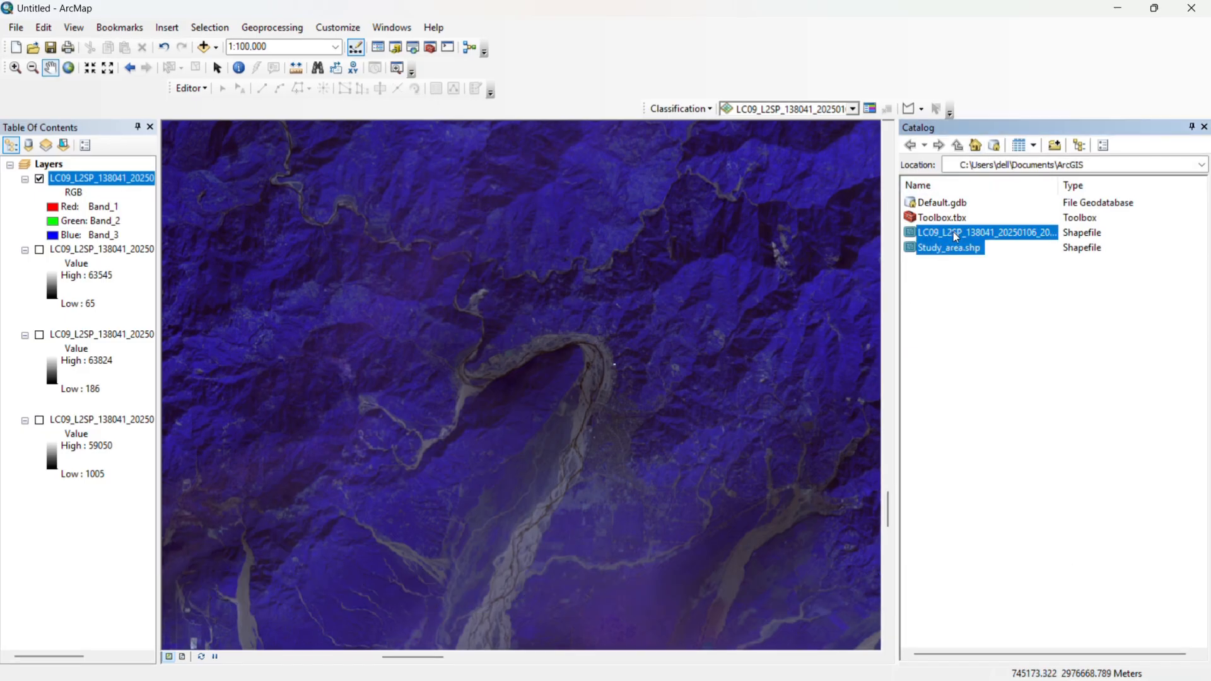
right_click(956, 234)
left_click(992, 258)
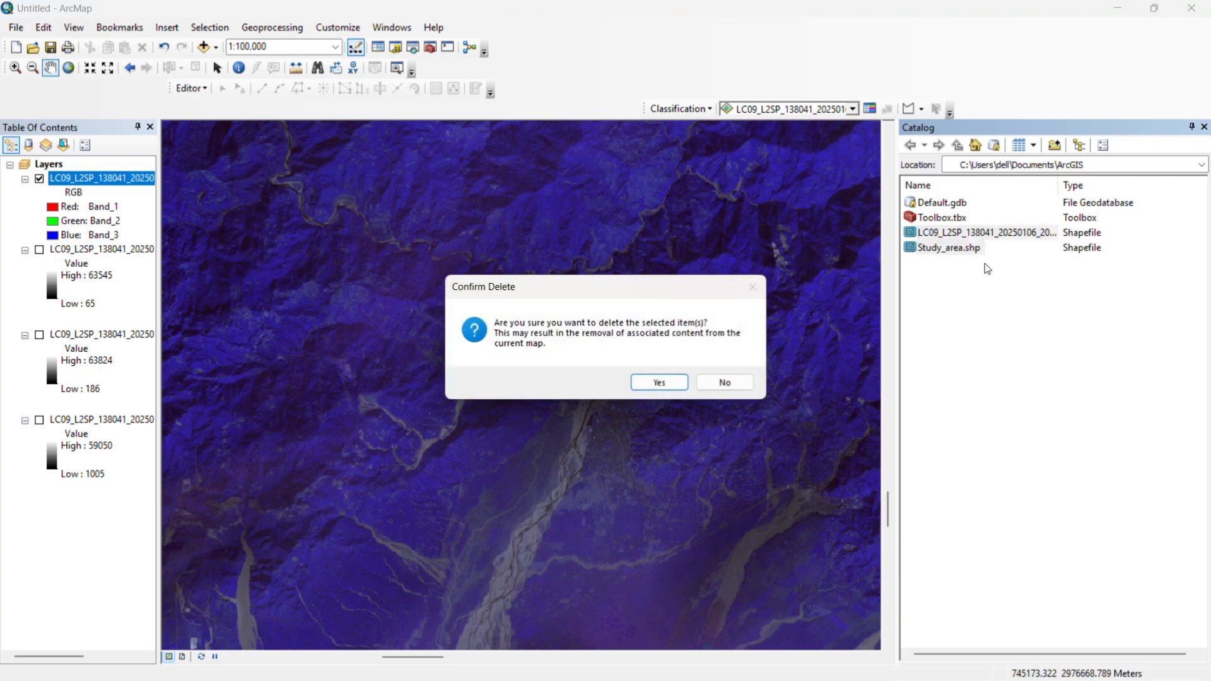
left_click(660, 383)
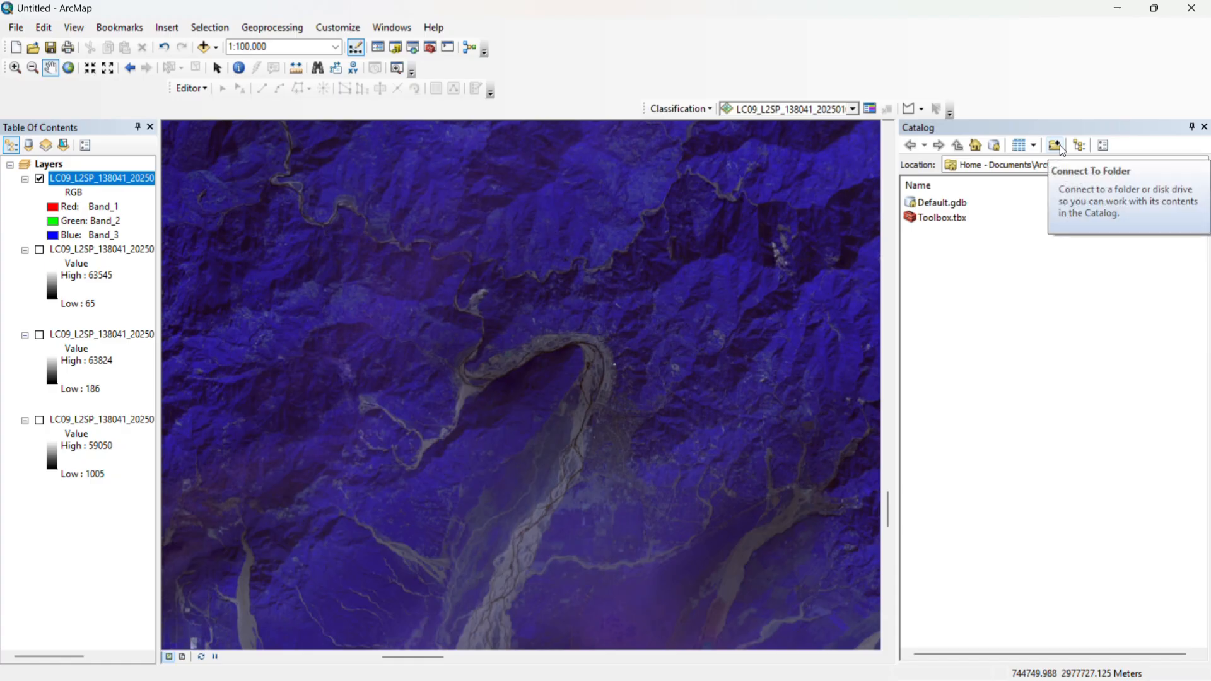
Set up a new shapefile in the Documents\ArcGIS folder, named Study_area with feature type Polygon.
right_click(963, 253)
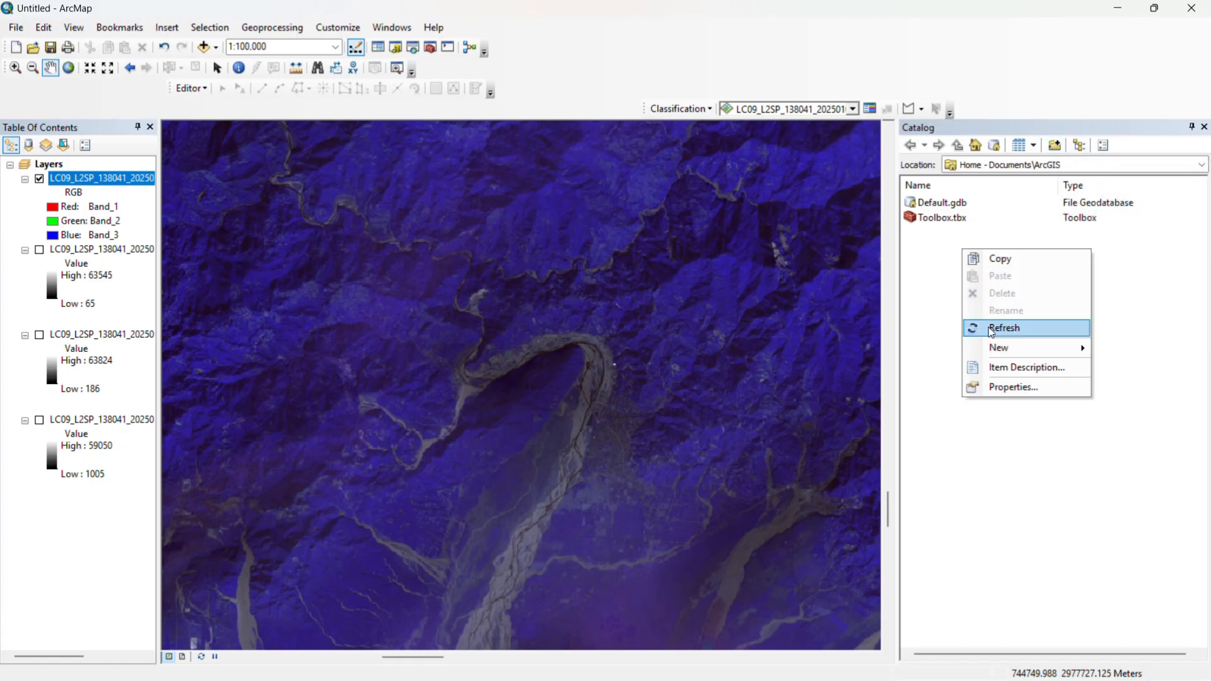
mouse_move(999, 350)
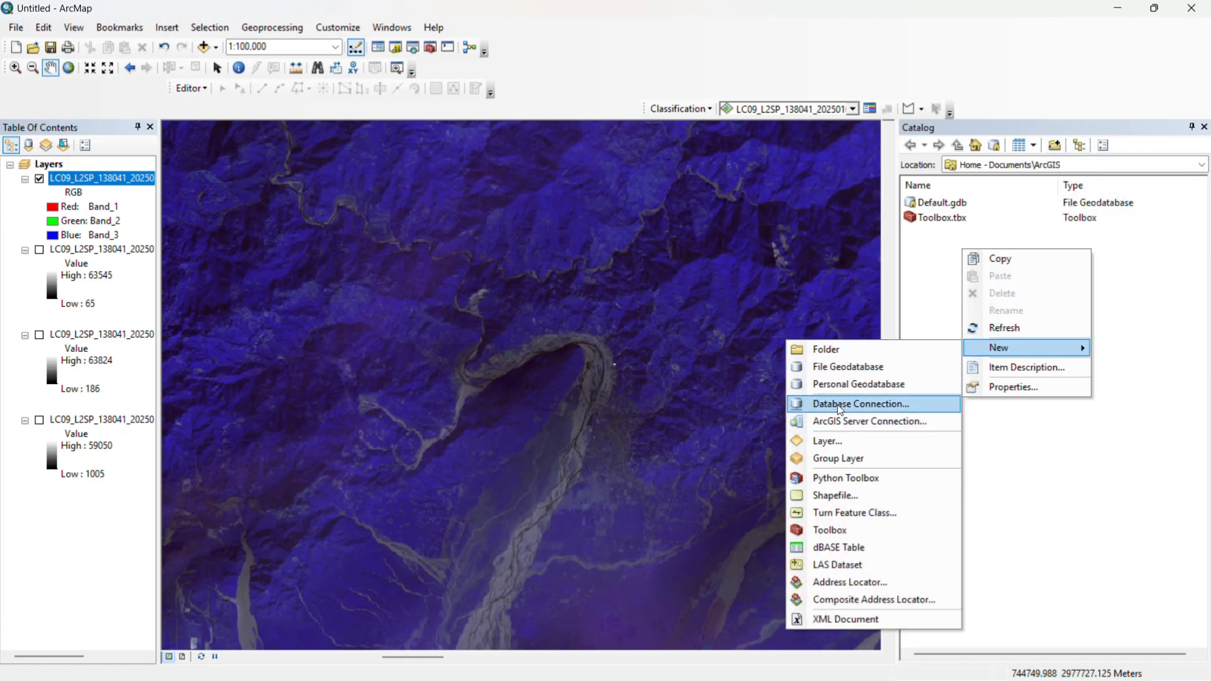
left_click(829, 497)
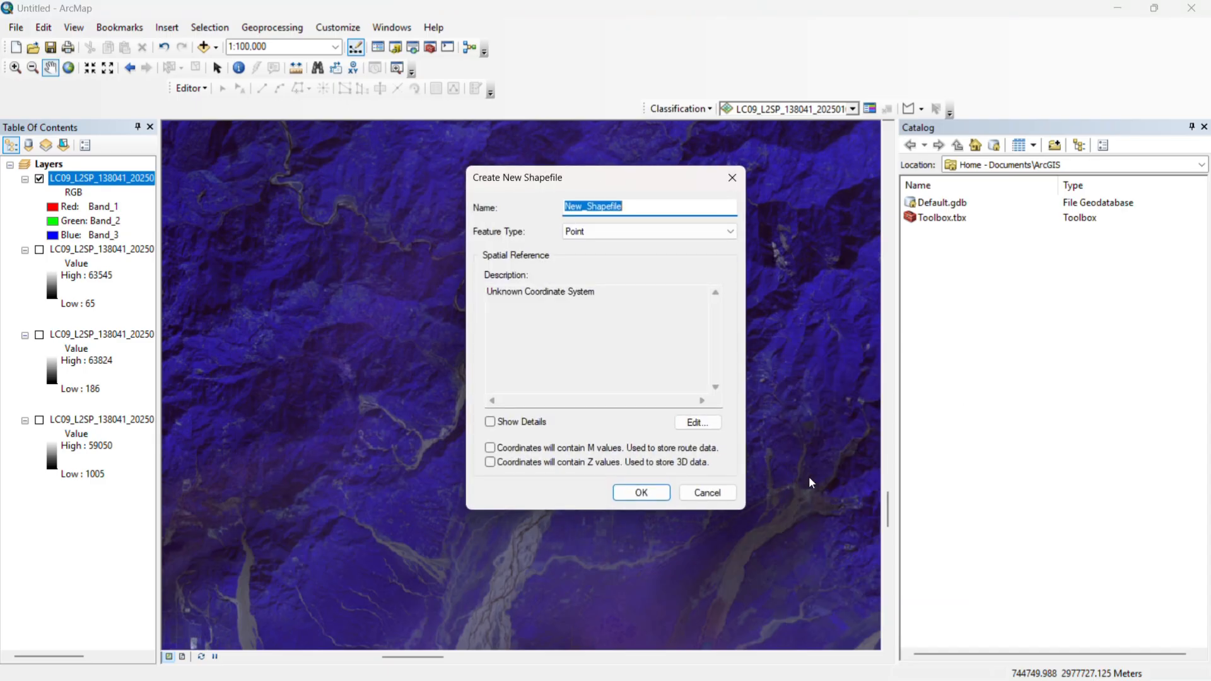
type("STud")
left_click(621, 234)
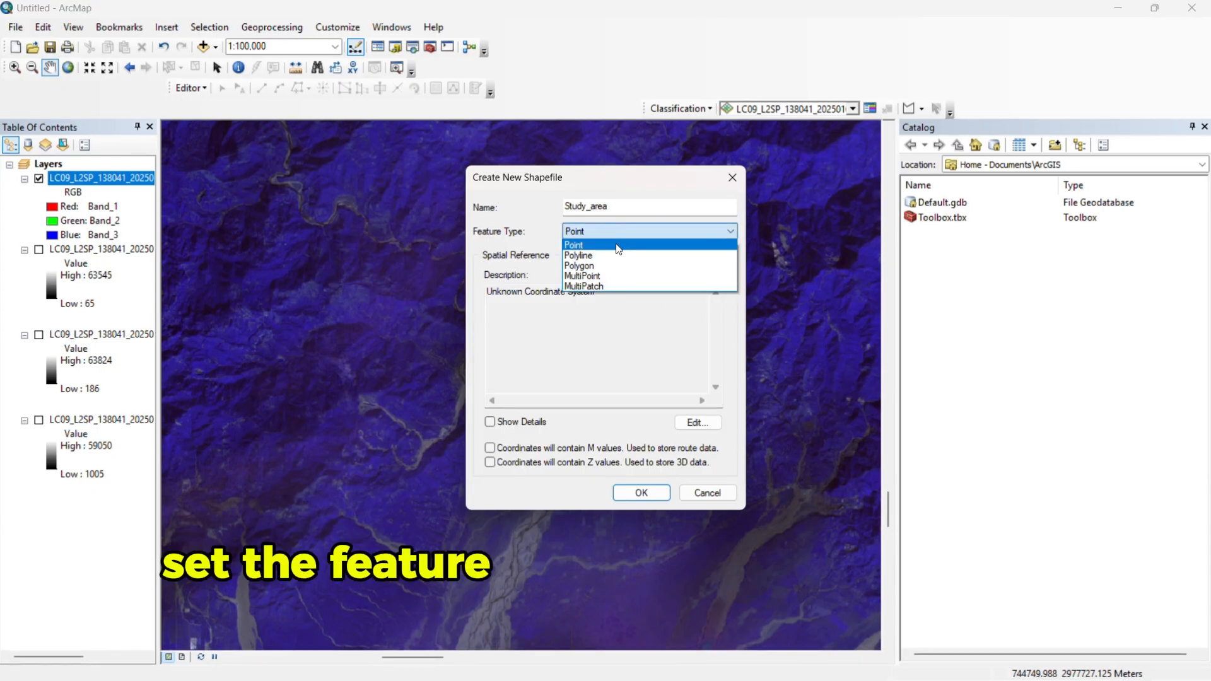
left_click(592, 267)
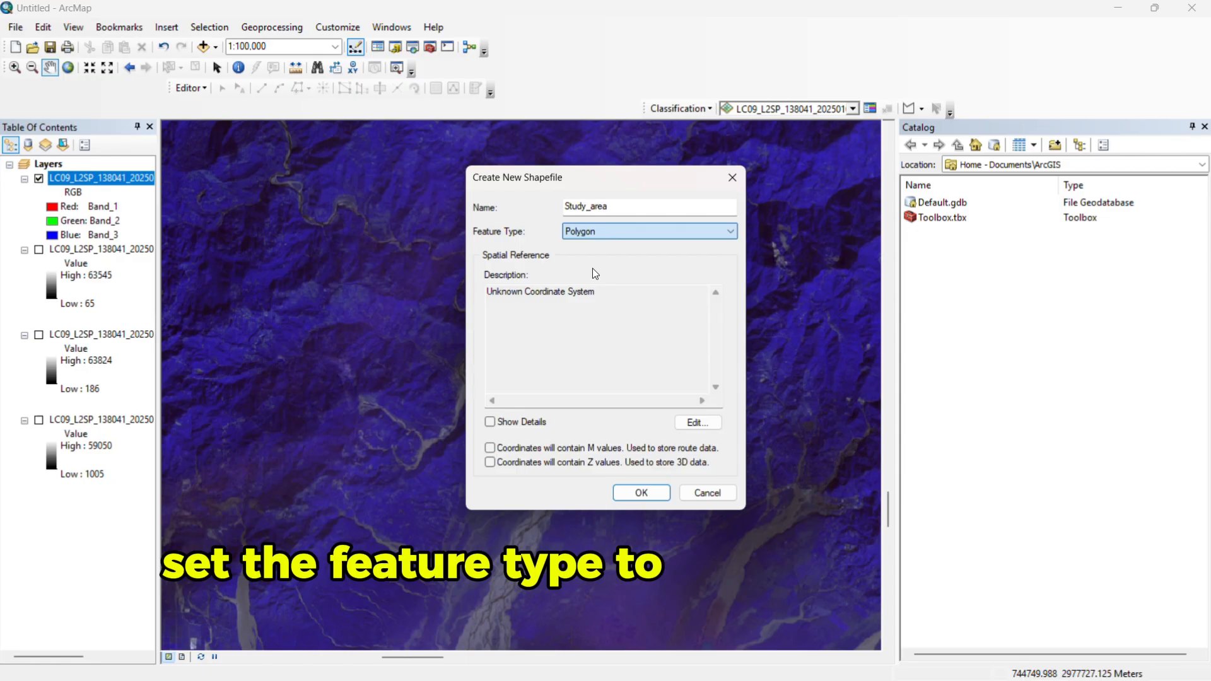
Import the WGS_1984_UTM_Zone_45N coordinate system from the SR_B4.TIF band for the shapefile and create it.
left_click(697, 422)
left_click(562, 224)
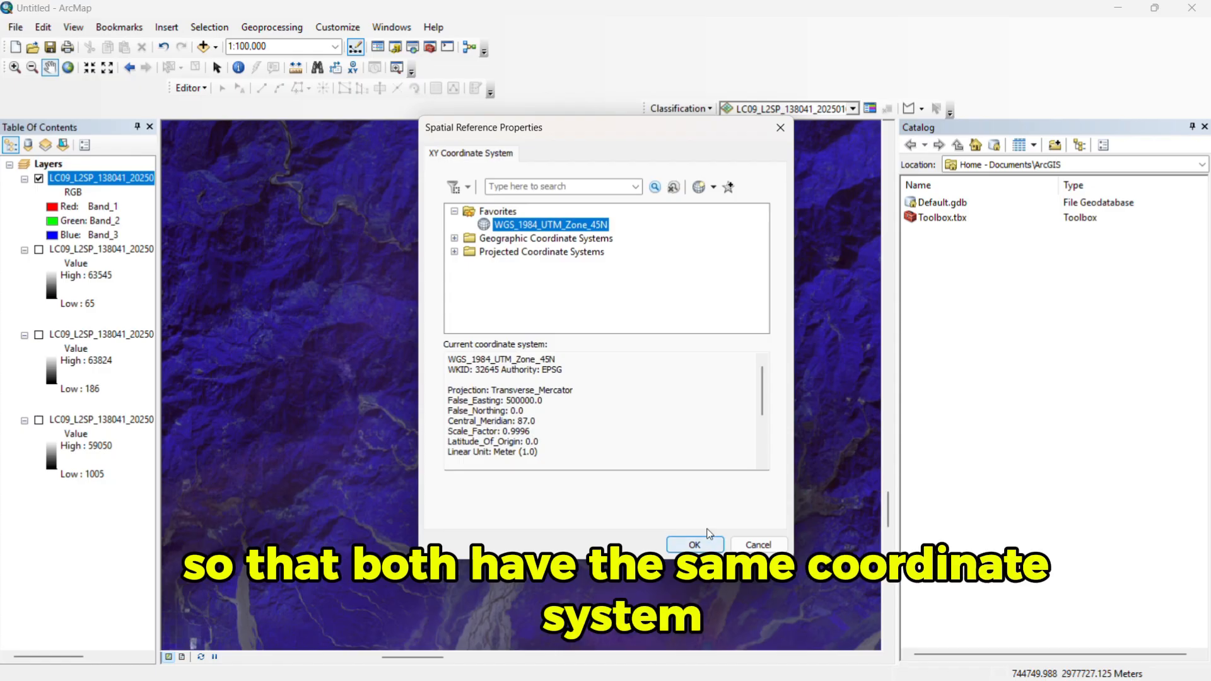
left_click(699, 188)
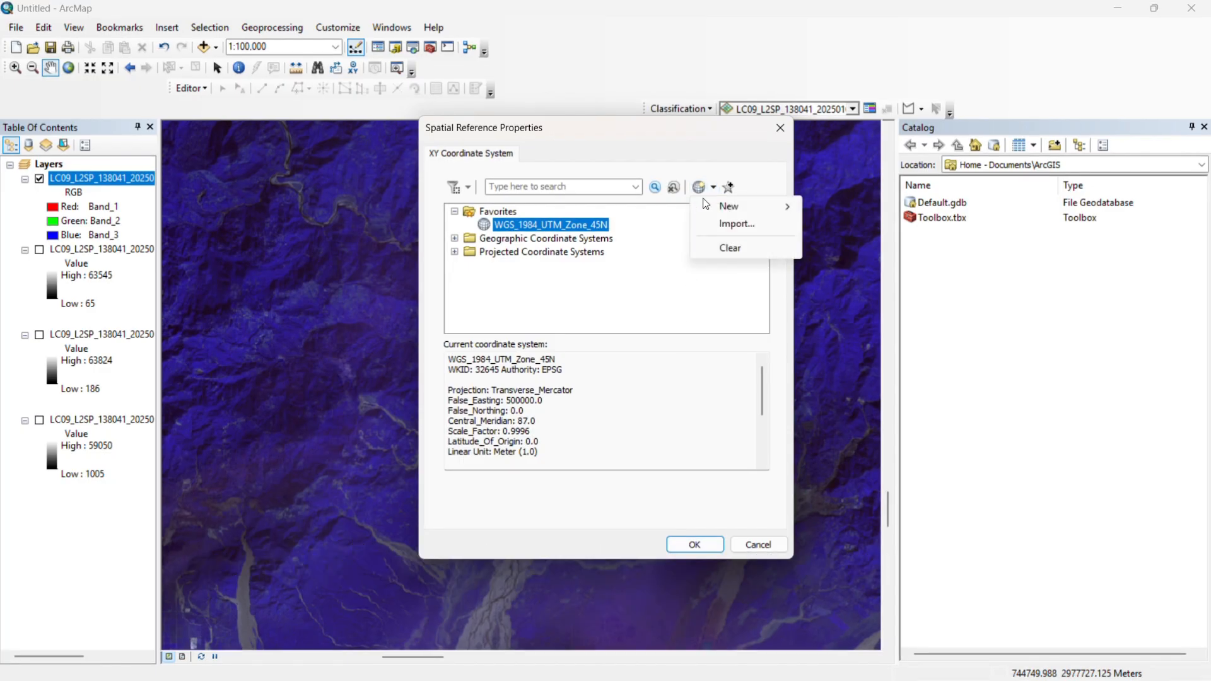
left_click(730, 225)
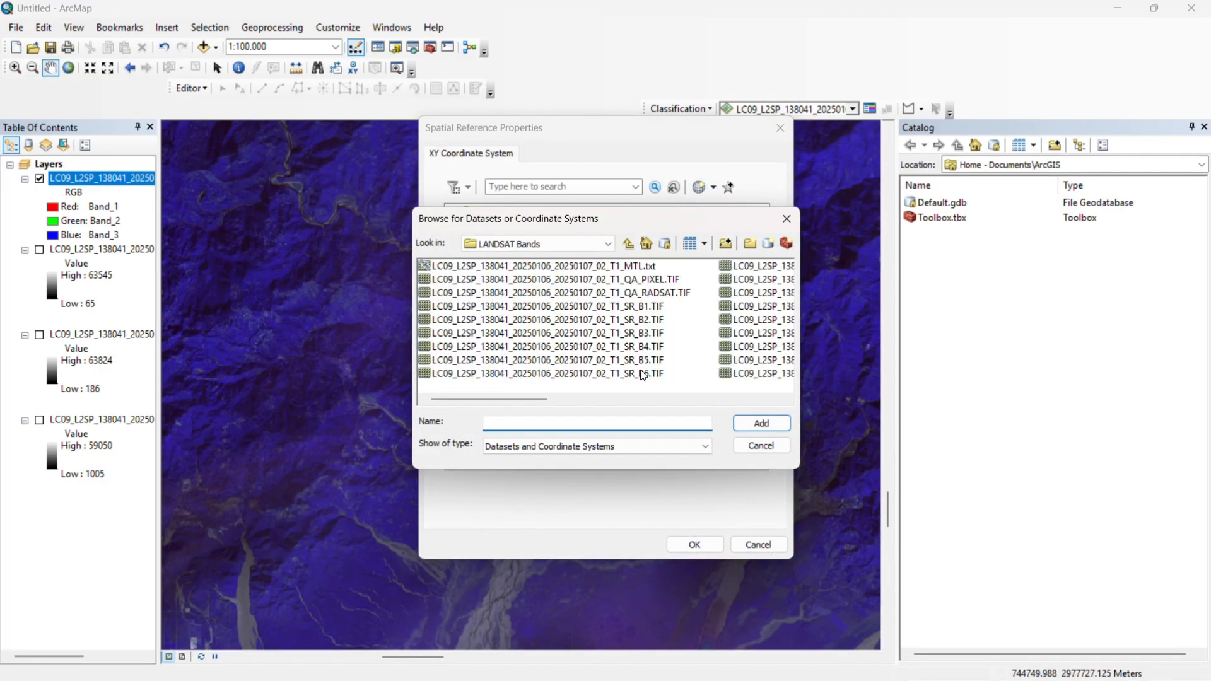
left_click(644, 348)
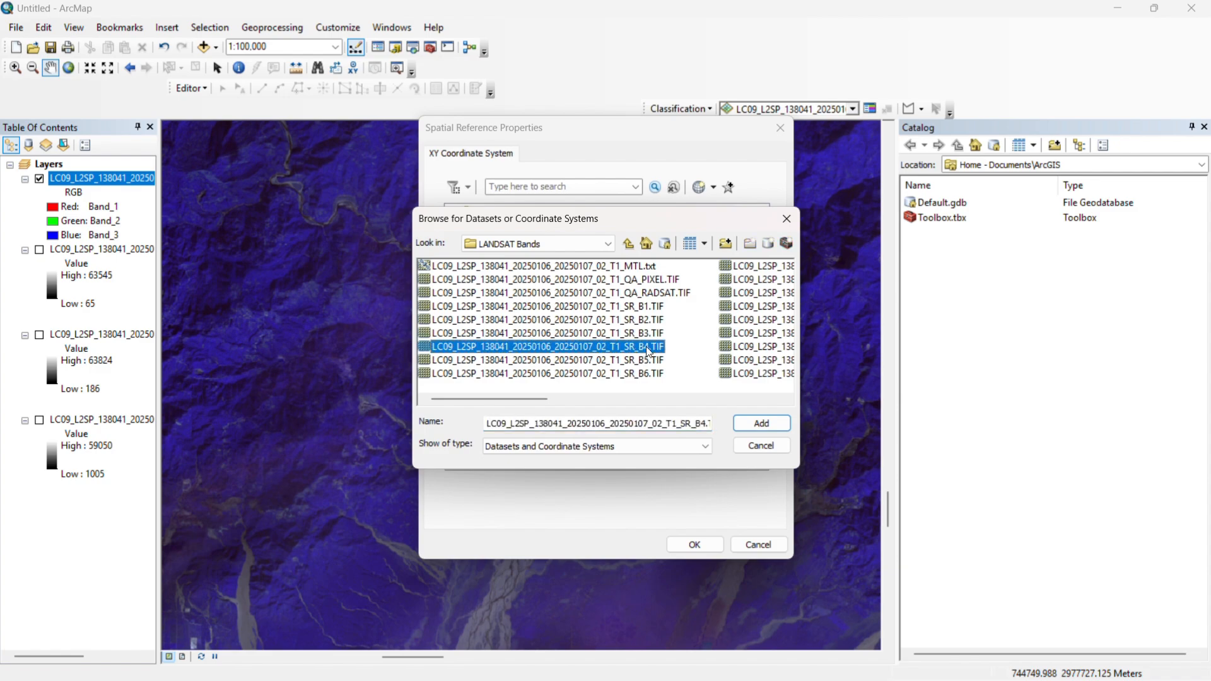
left_click(761, 423)
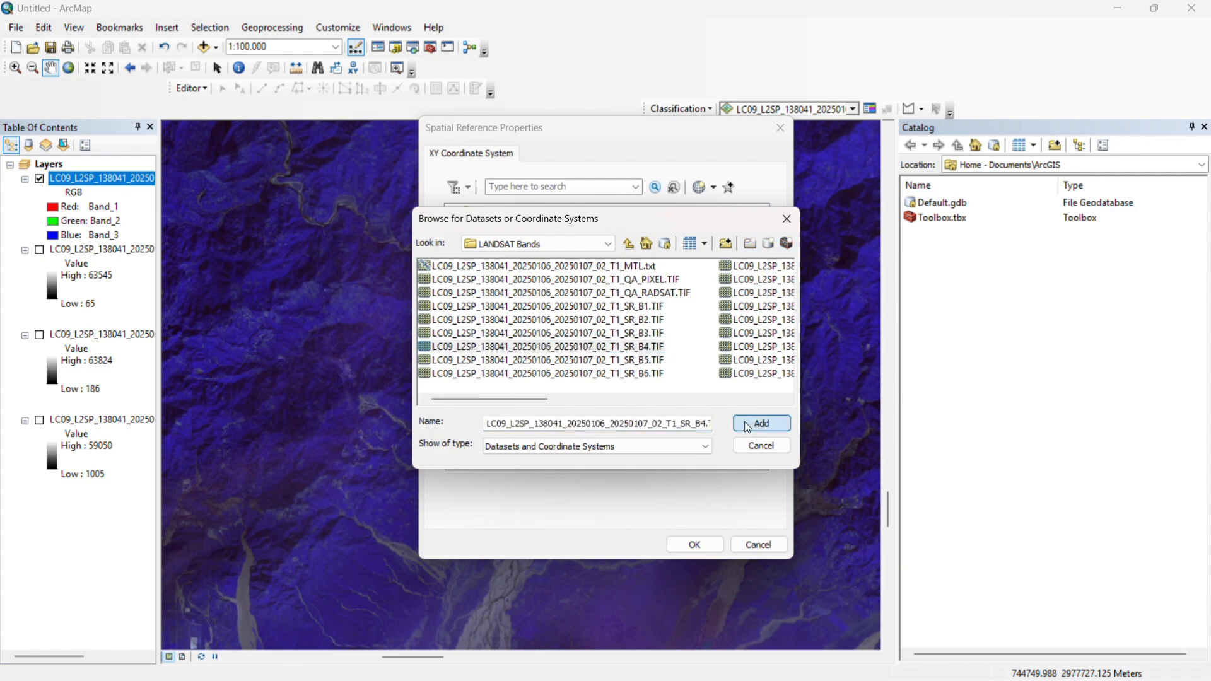
left_click(695, 545)
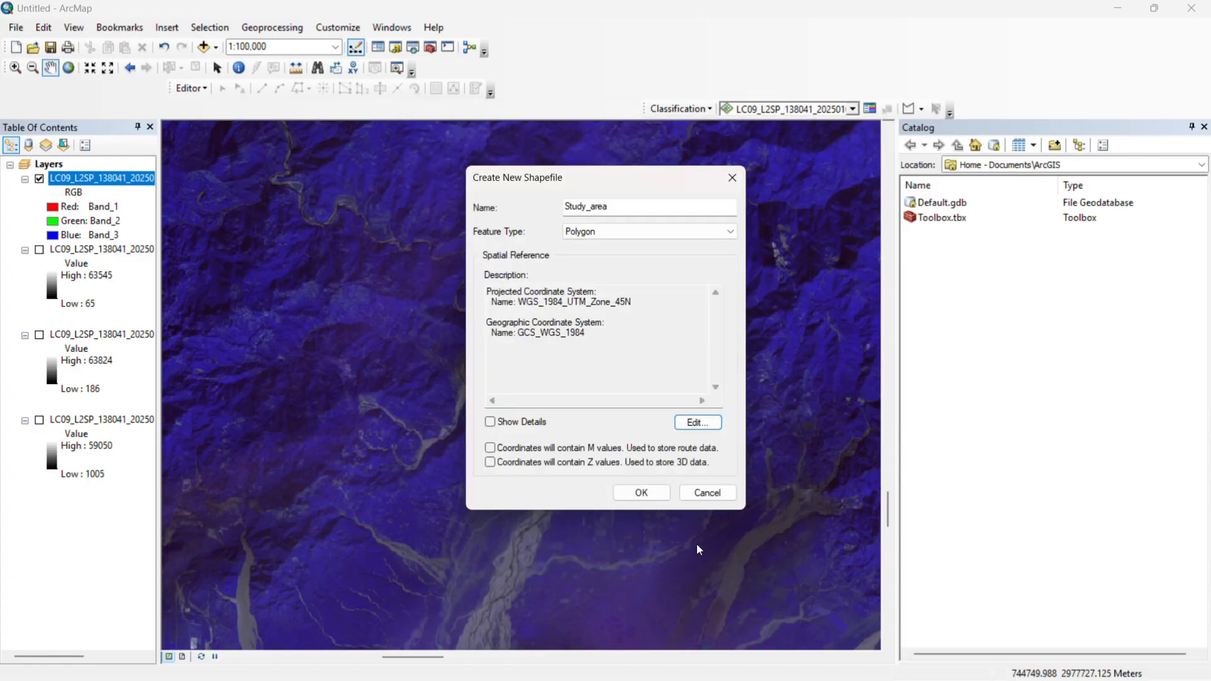
left_click(641, 492)
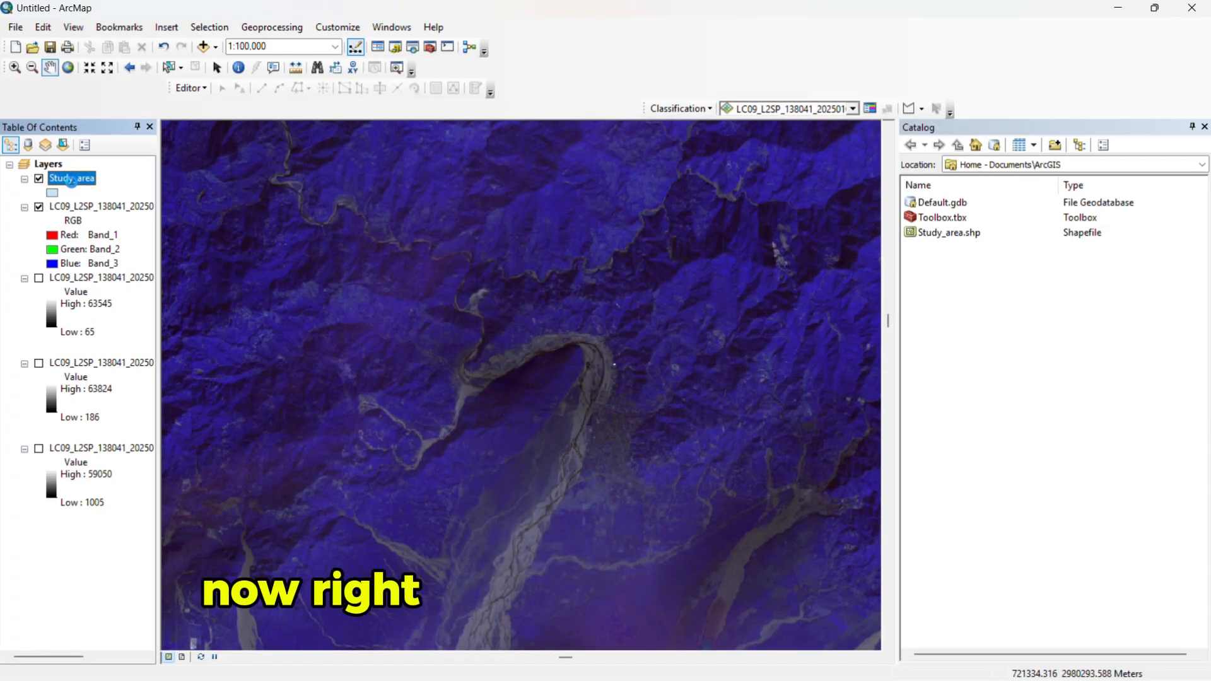
Start editing the Study_area layer and show its feature creation template.
right_click(72, 184)
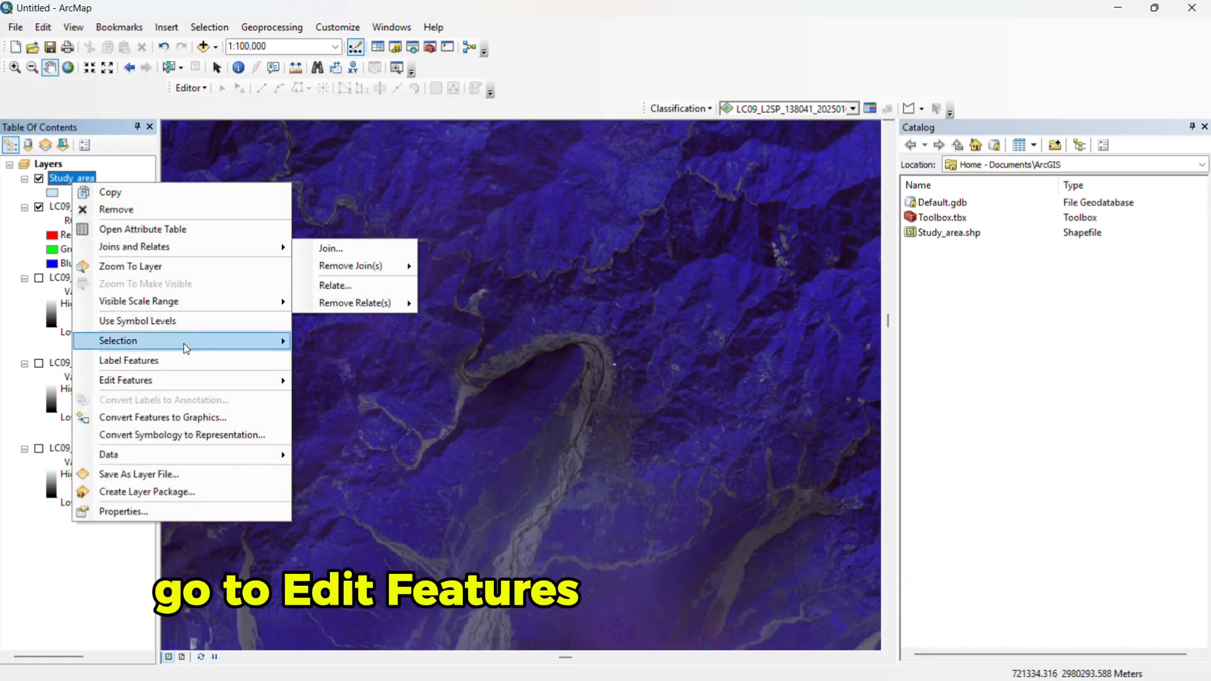
mouse_move(218, 377)
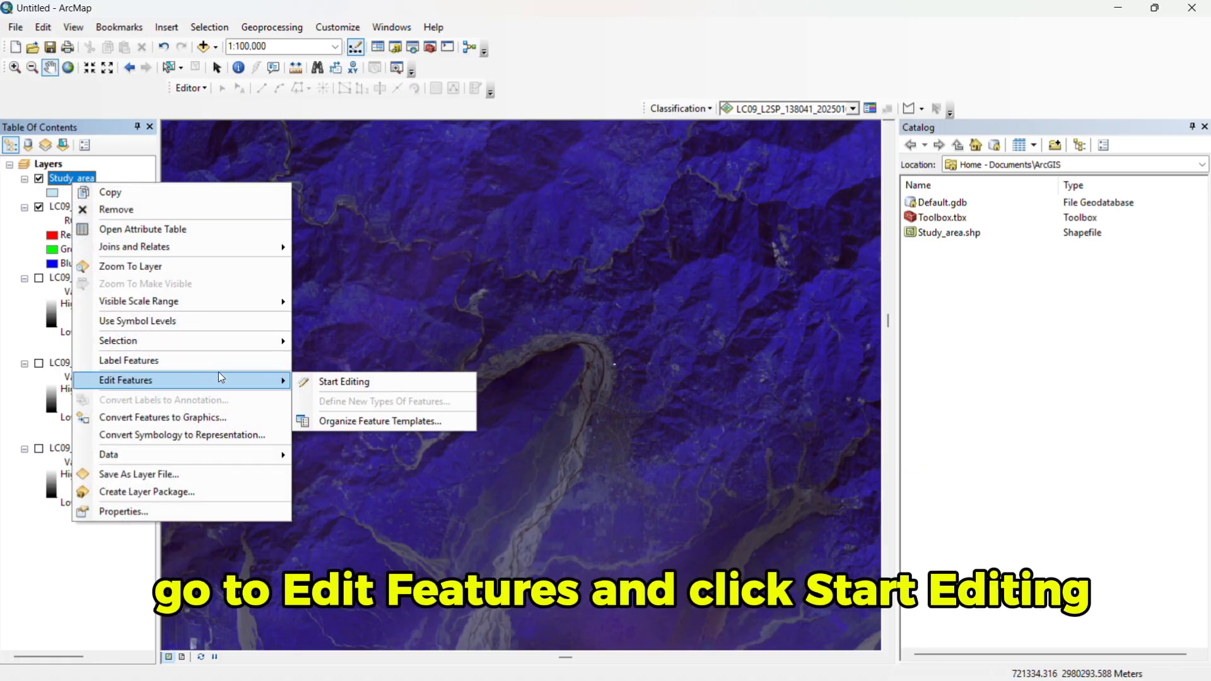
left_click(321, 382)
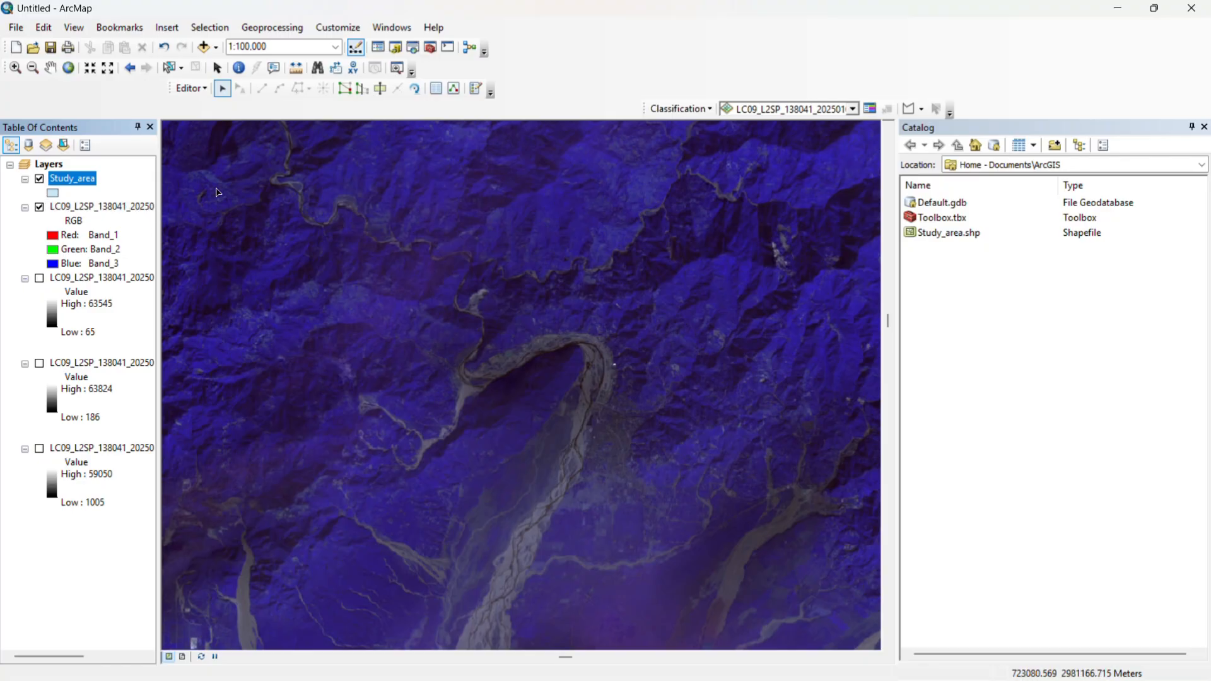
left_click(481, 90)
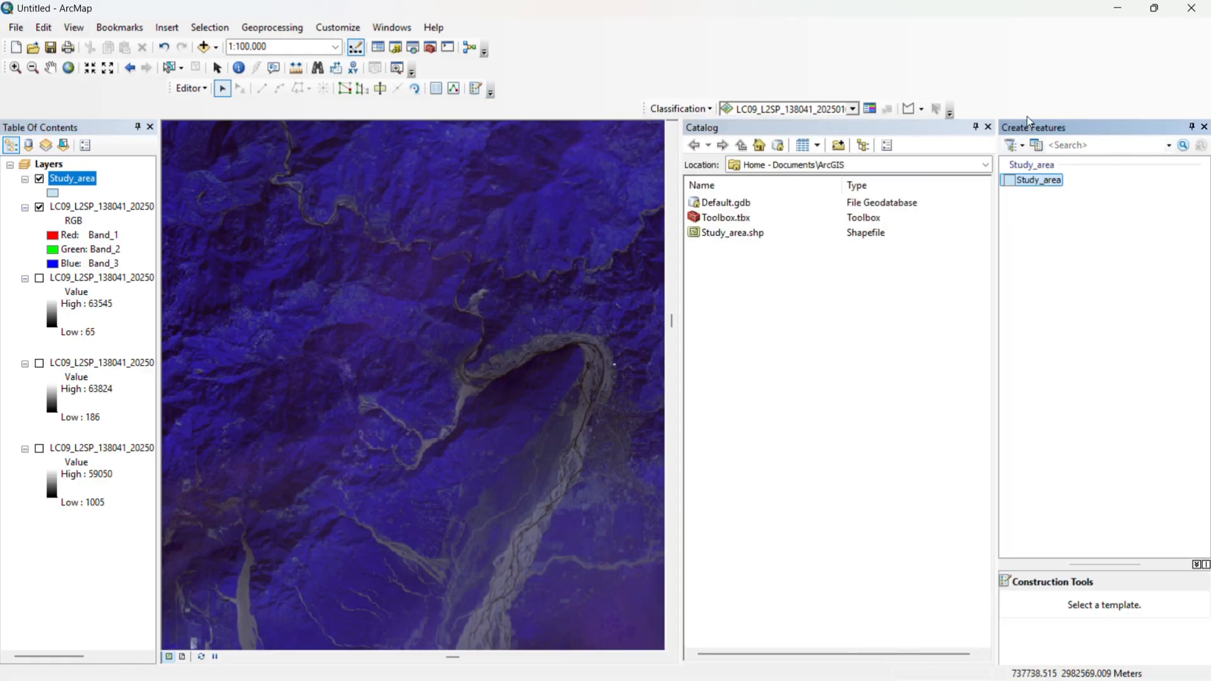
Close the Catalog and set the default tool of the Study_area feature template to Rectangle.
left_click(988, 127)
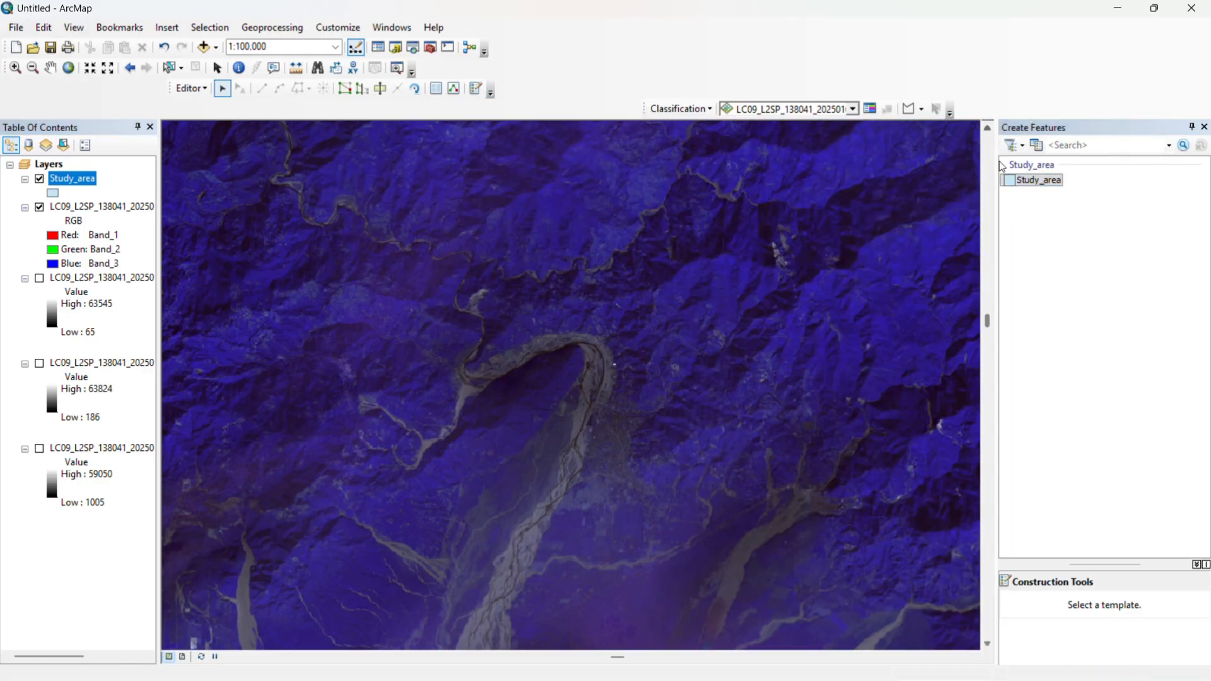
left_click(1019, 182)
double_click(1019, 182)
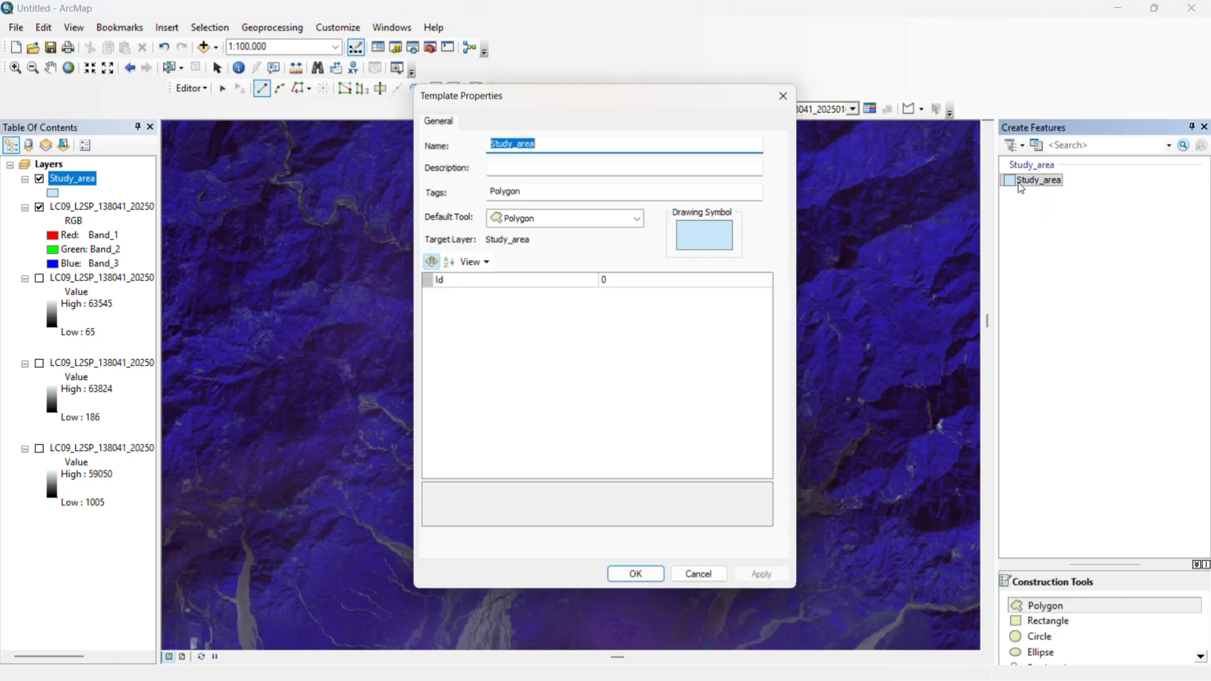
left_click(638, 218)
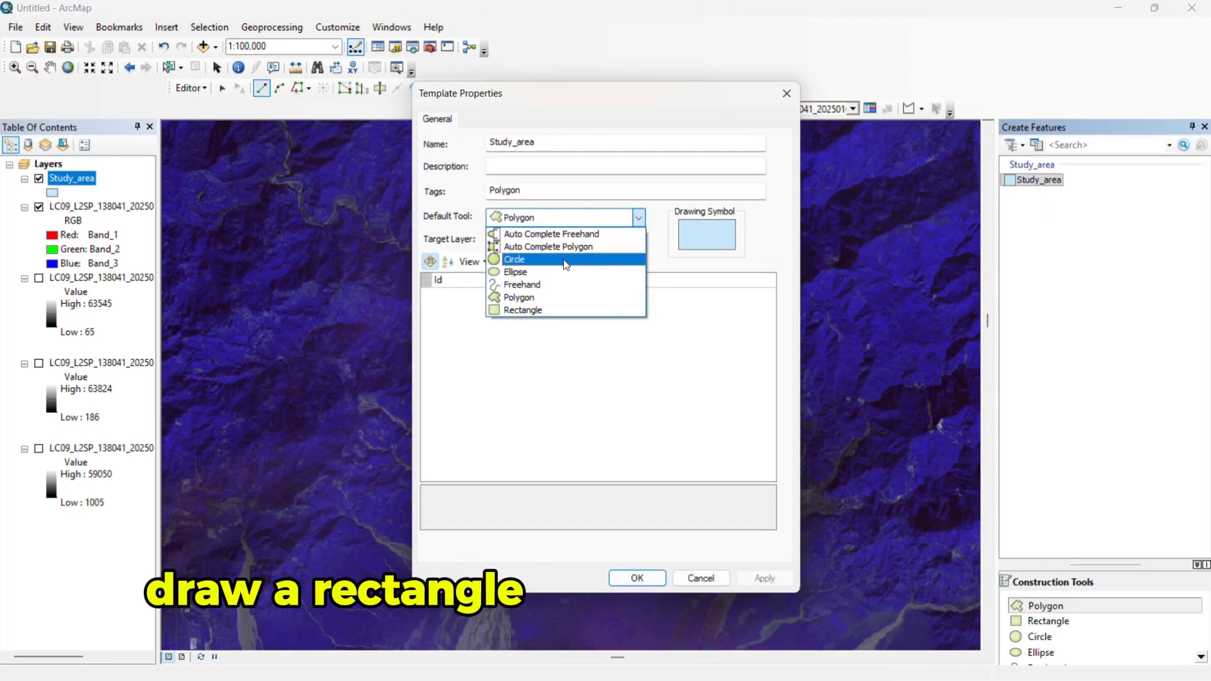
left_click(529, 312)
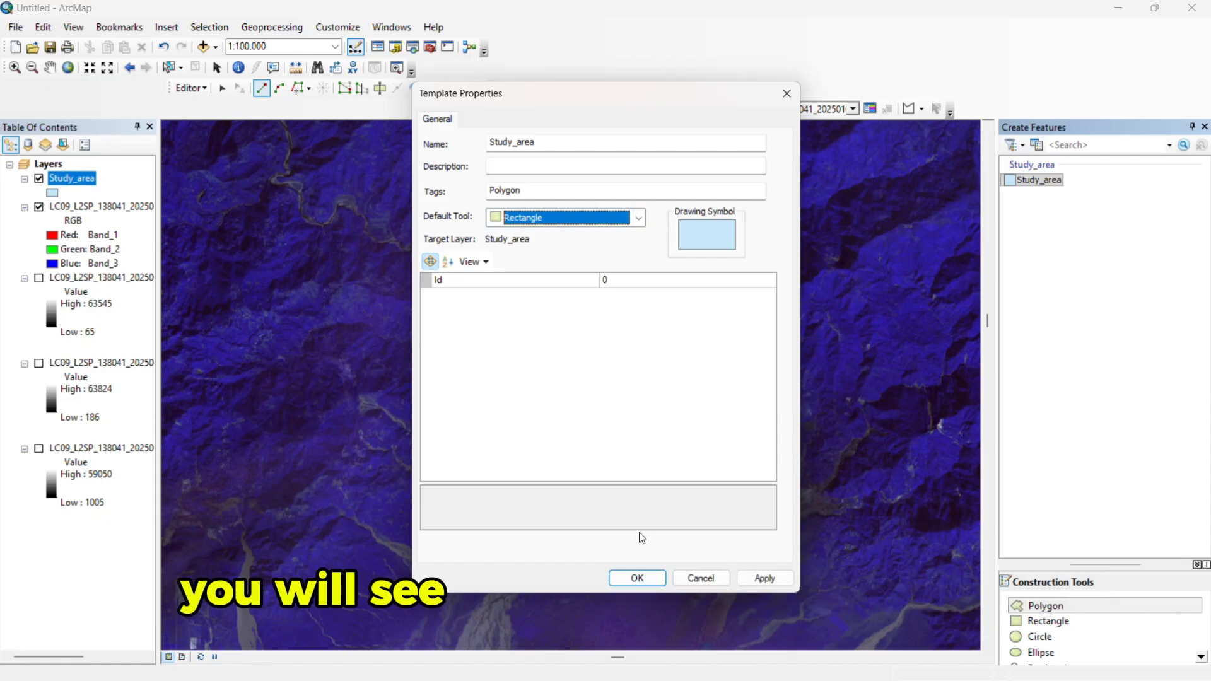
left_click(764, 578)
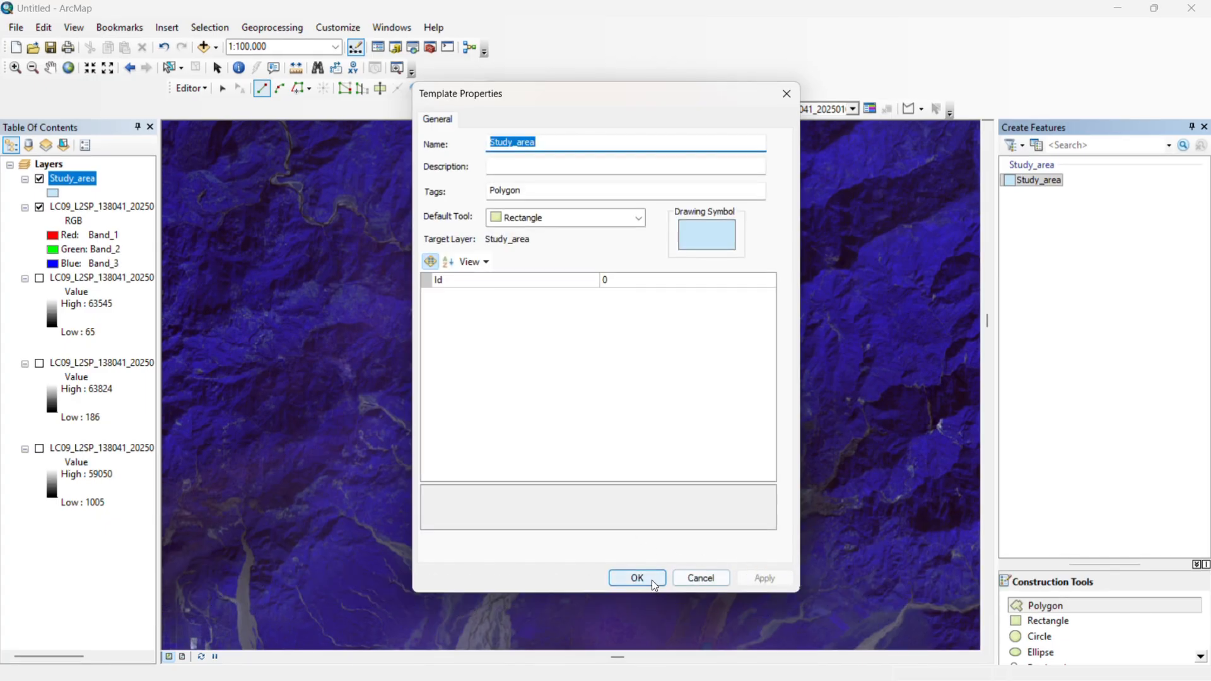
left_click(652, 580)
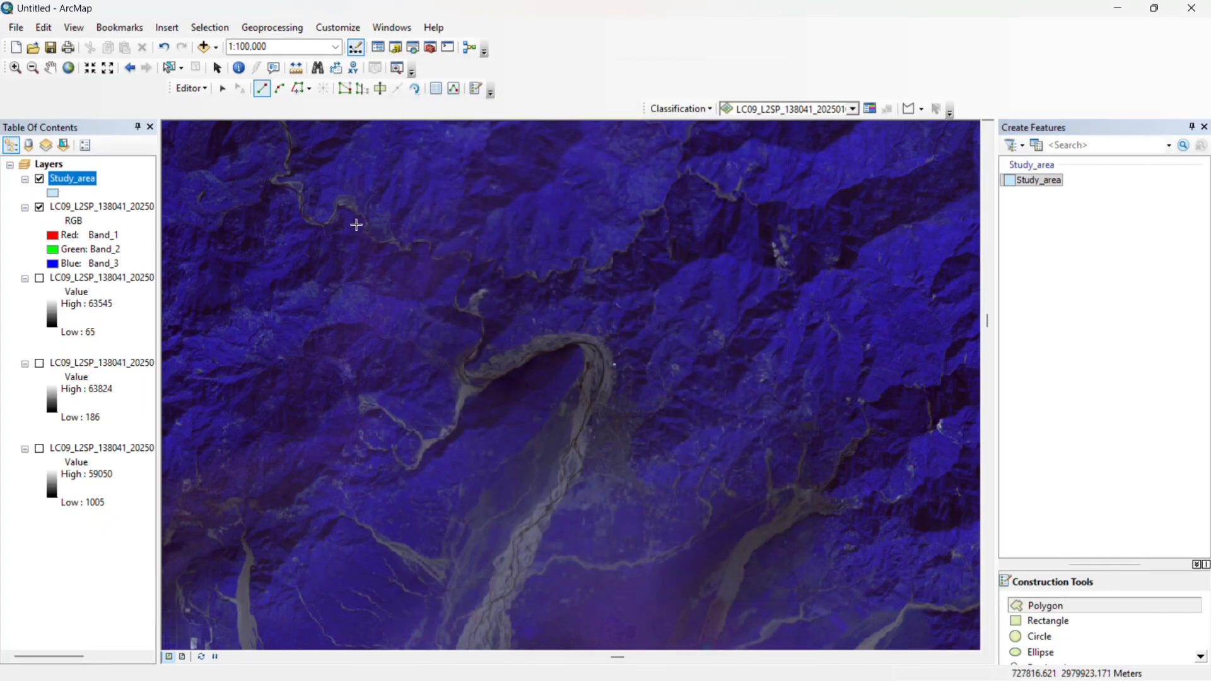
Draw a roughly square Study_area polygon around the river bend, with a perimeter of about 52.3 km, and finish the sketch.
left_click(394, 228)
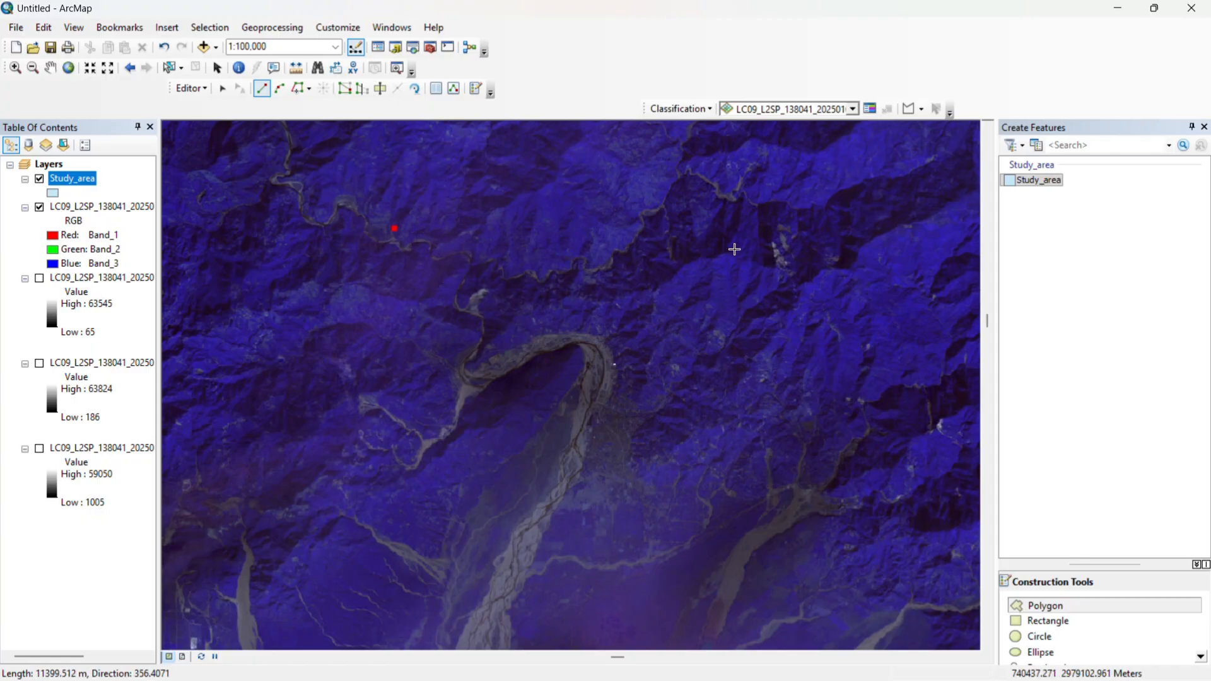
left_click(782, 225)
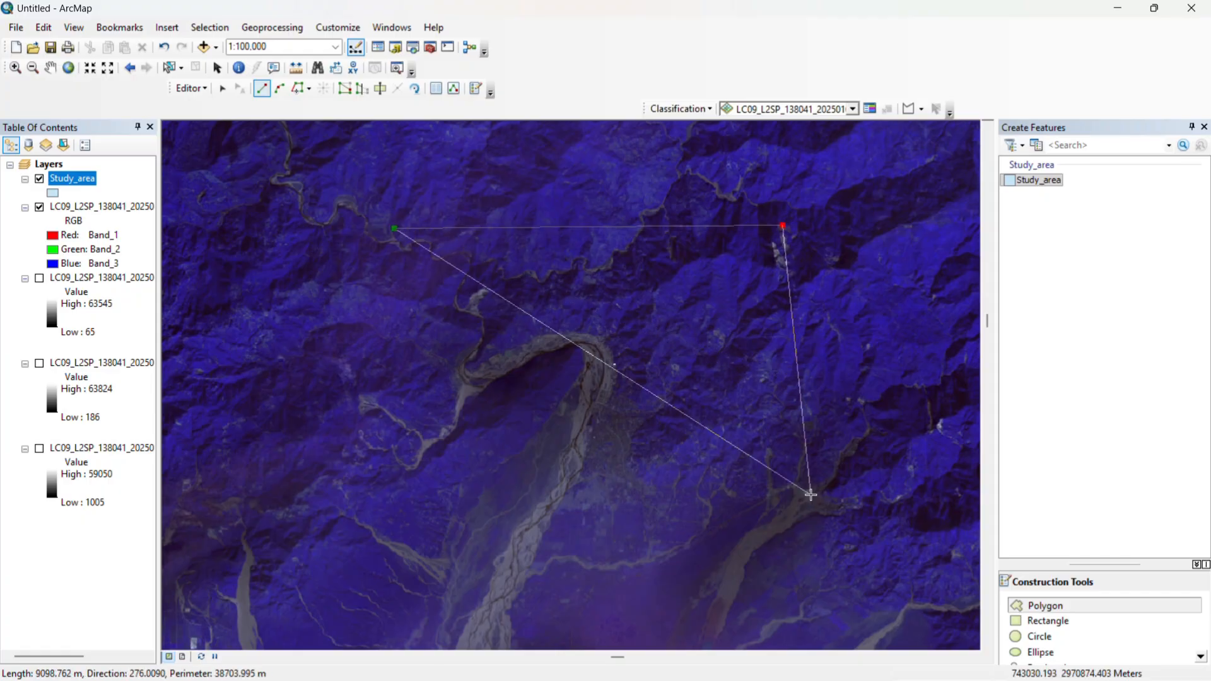
left_click(790, 616)
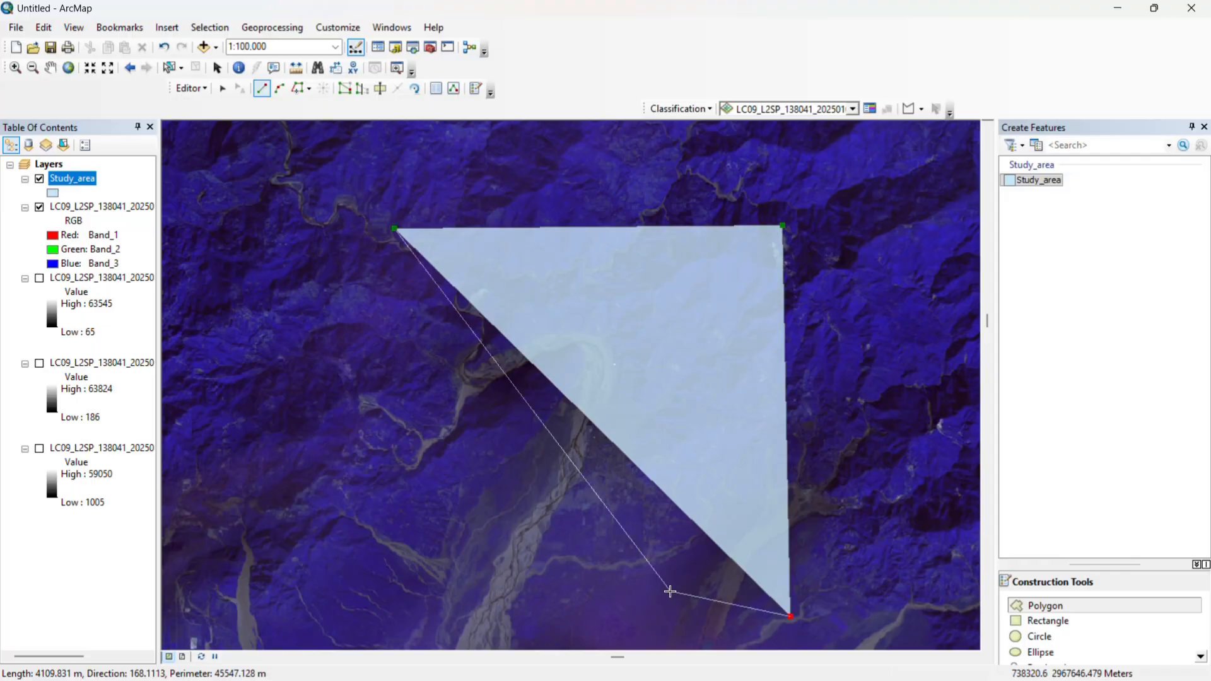
left_click(385, 604)
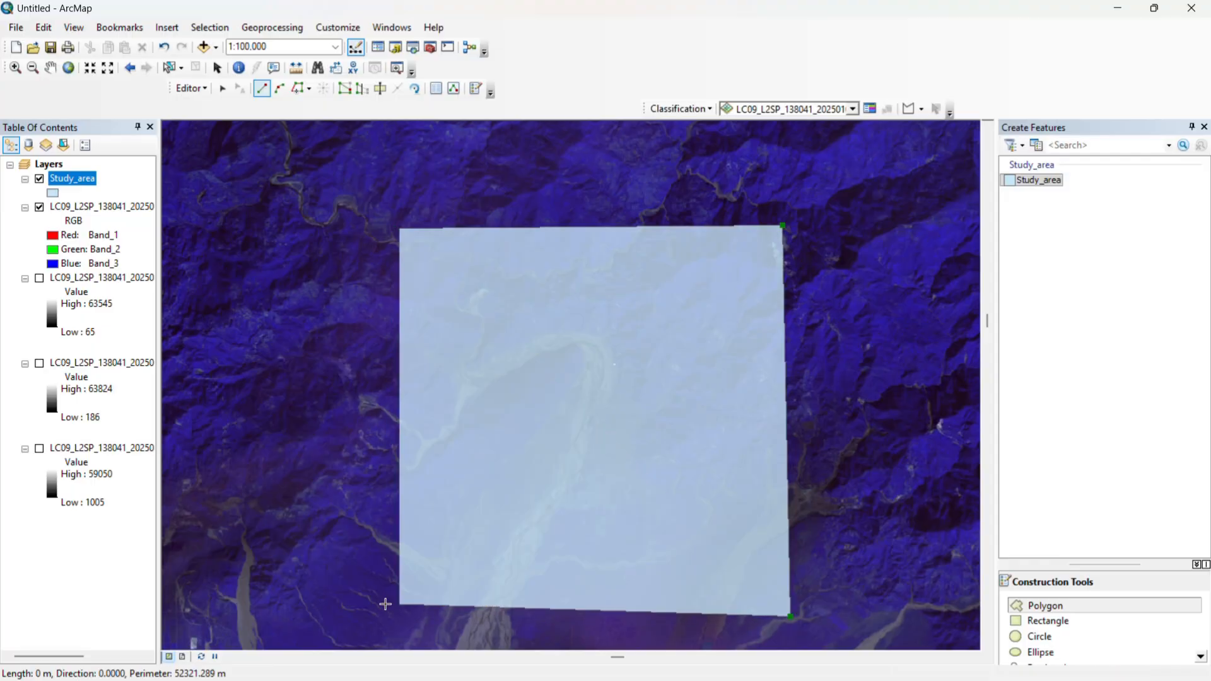
right_click(384, 603)
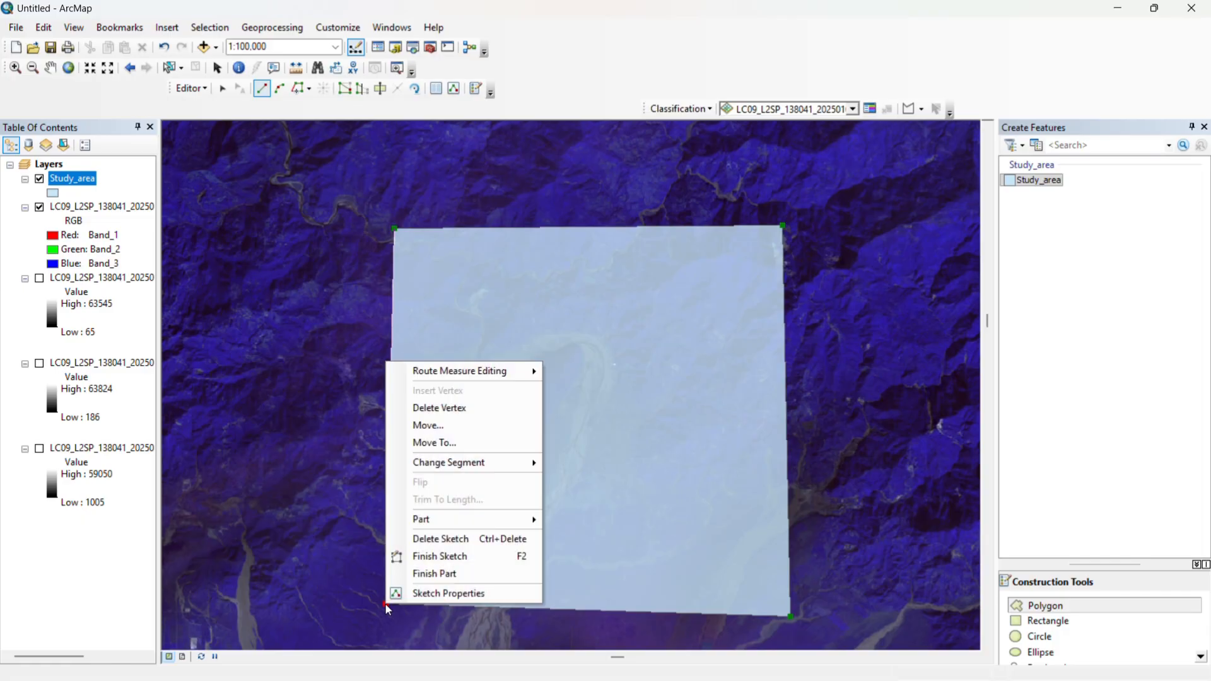
left_click(459, 555)
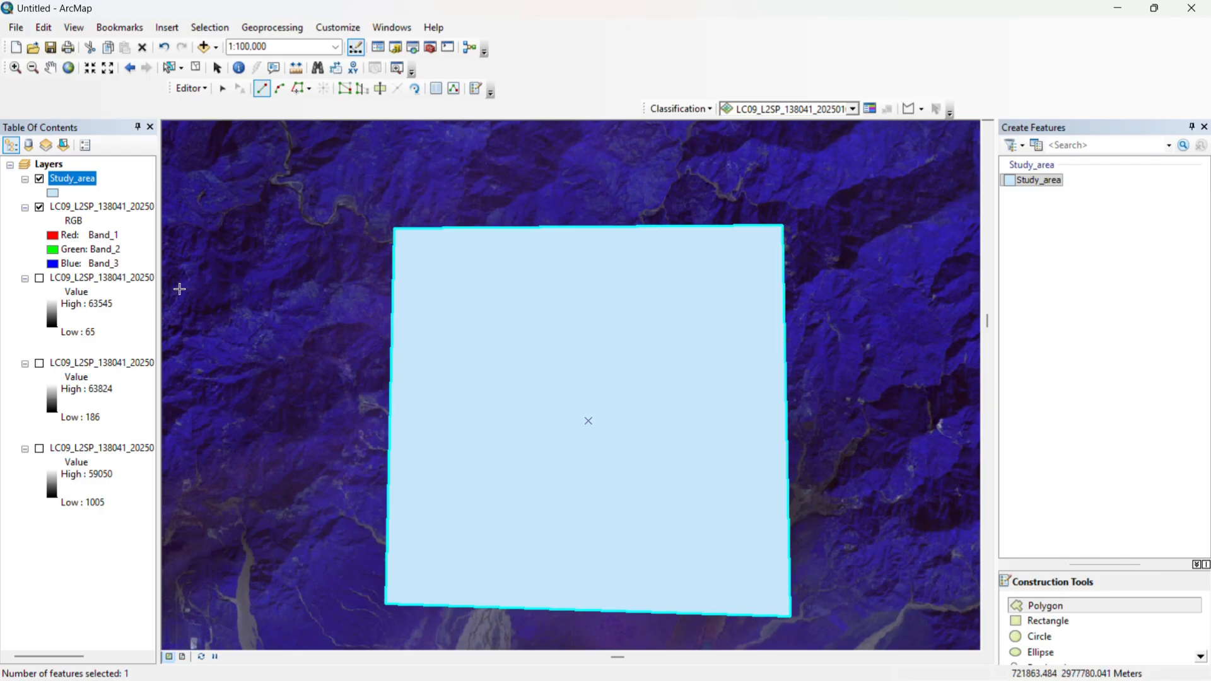
Change the Study_area layer's symbol to Hollow.
left_click(53, 193)
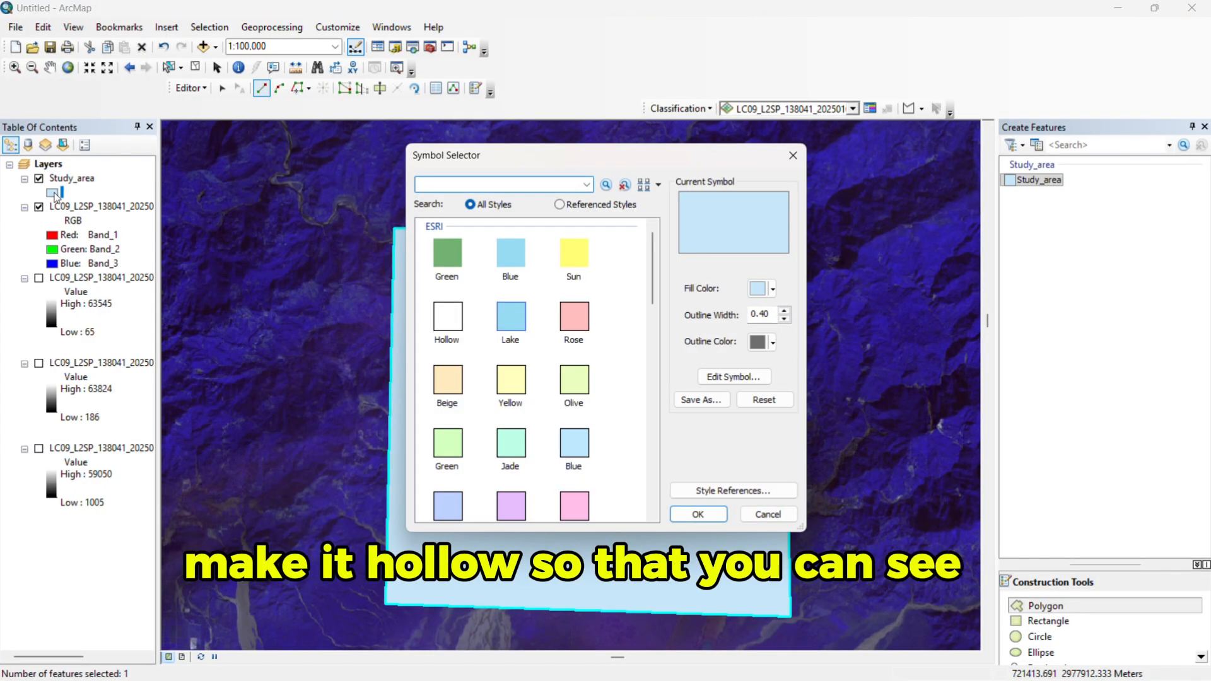
left_click(463, 317)
left_click(696, 516)
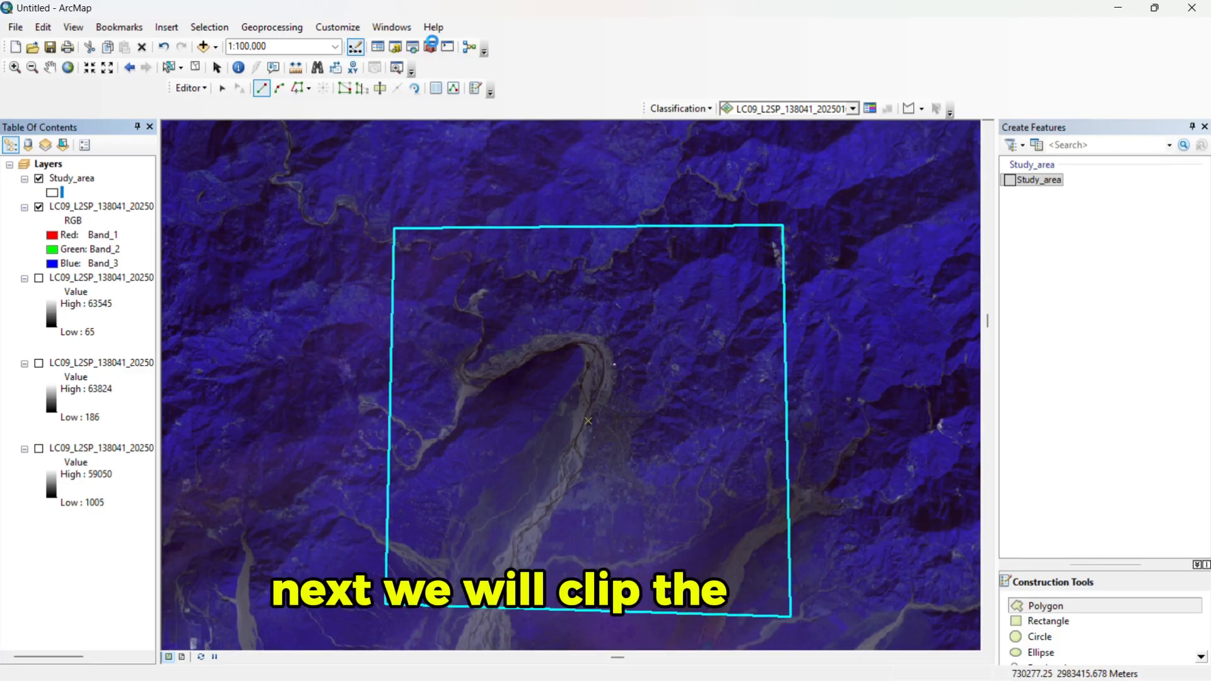
Clip the LC09_L2SP_138041_20250106_2011 composite raster with Study_area as the output extent, then close the toolbox.
left_click(431, 46)
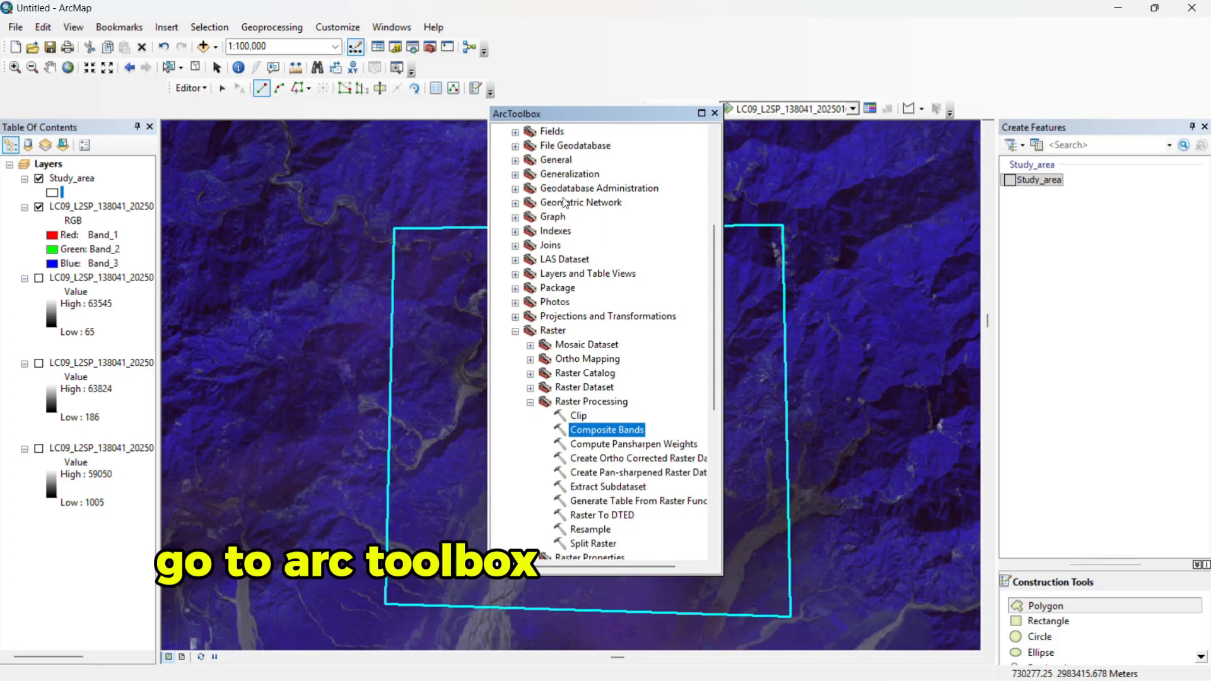
left_click(569, 416)
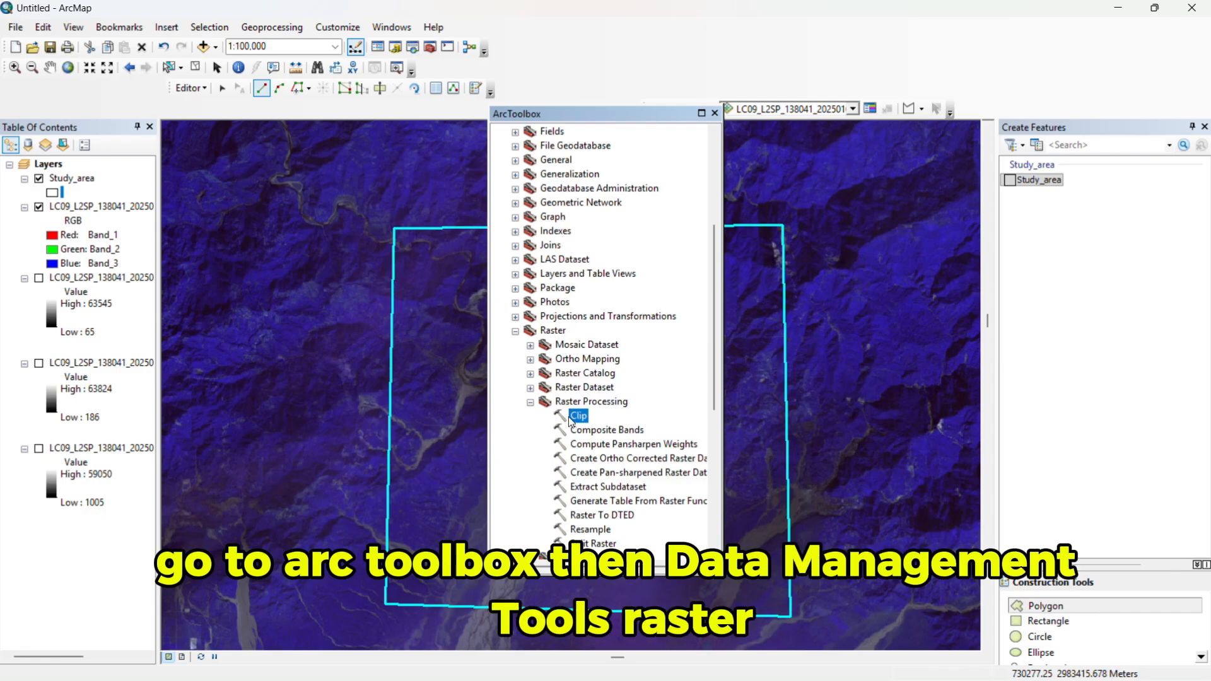
double_click(568, 417)
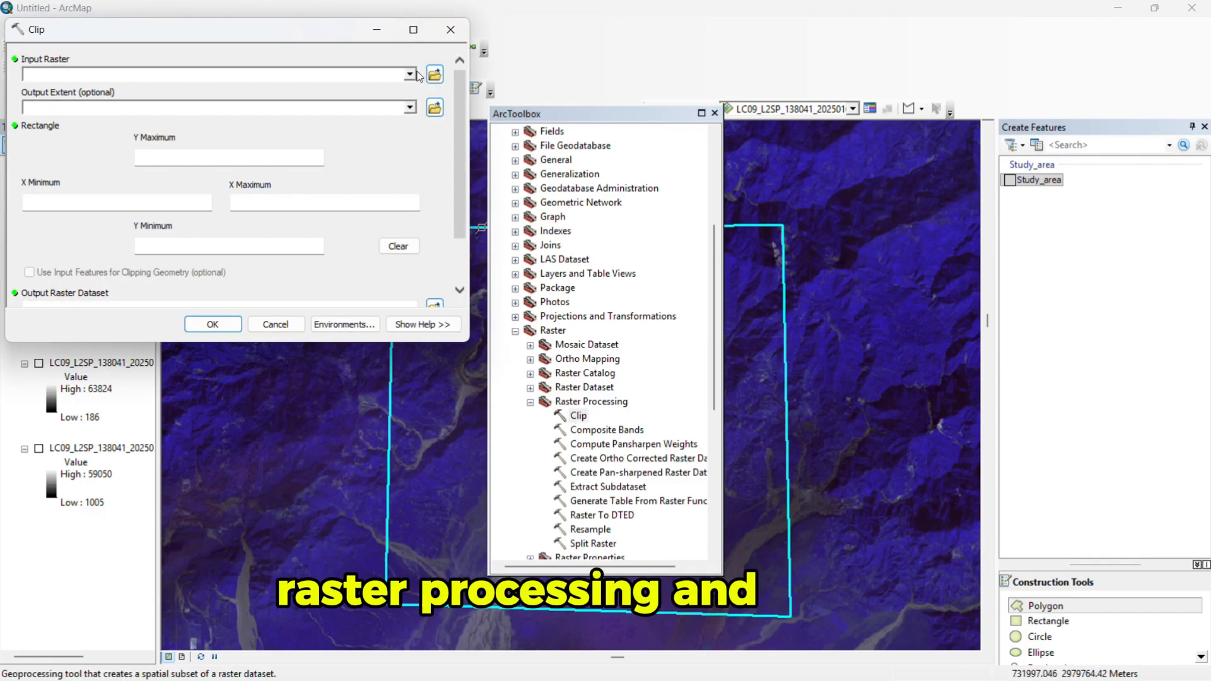
left_click(410, 74)
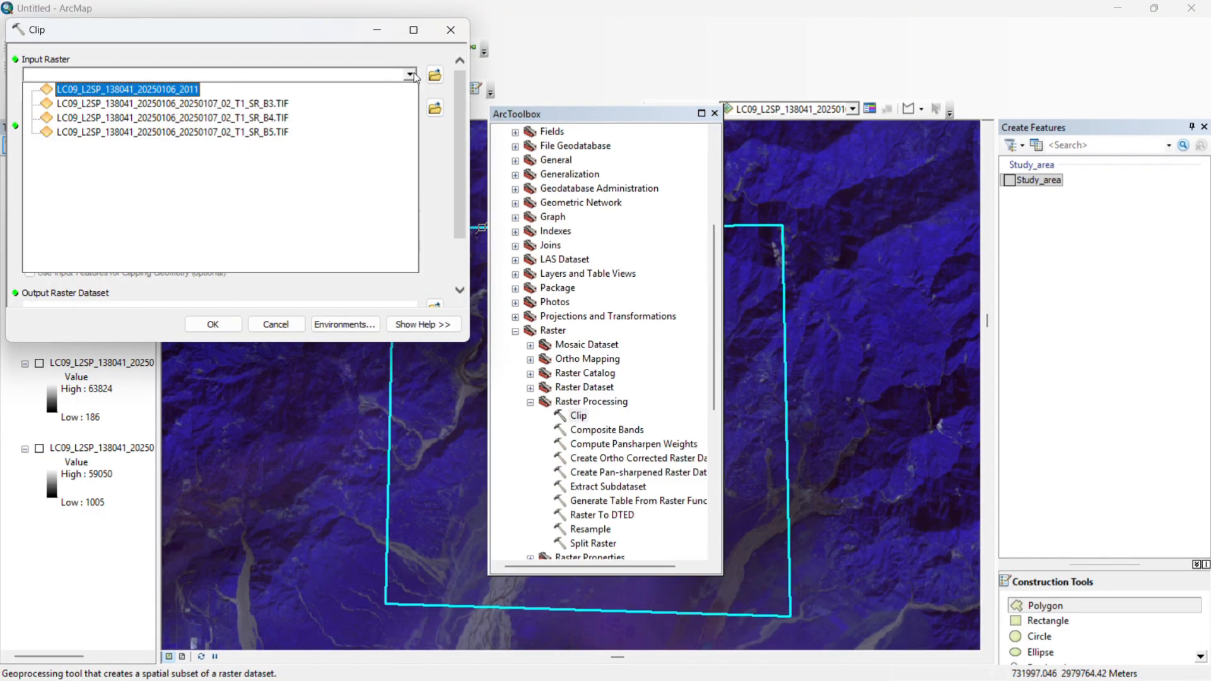
left_click(178, 92)
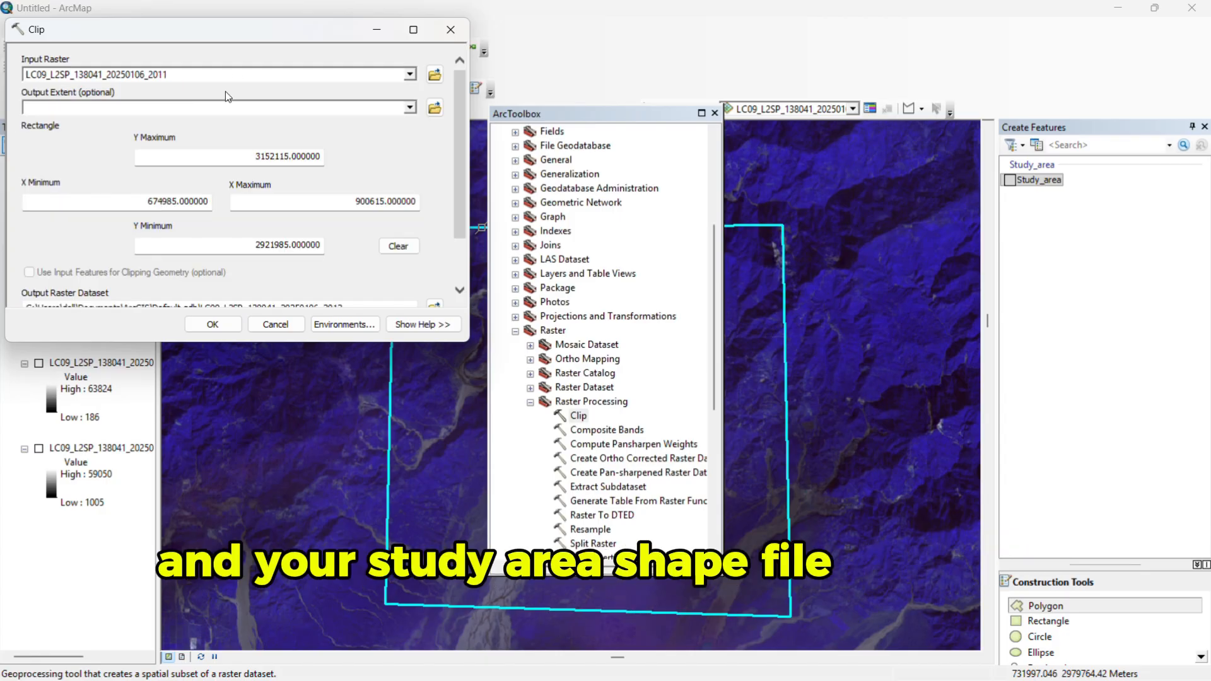
left_click(410, 108)
left_click(79, 119)
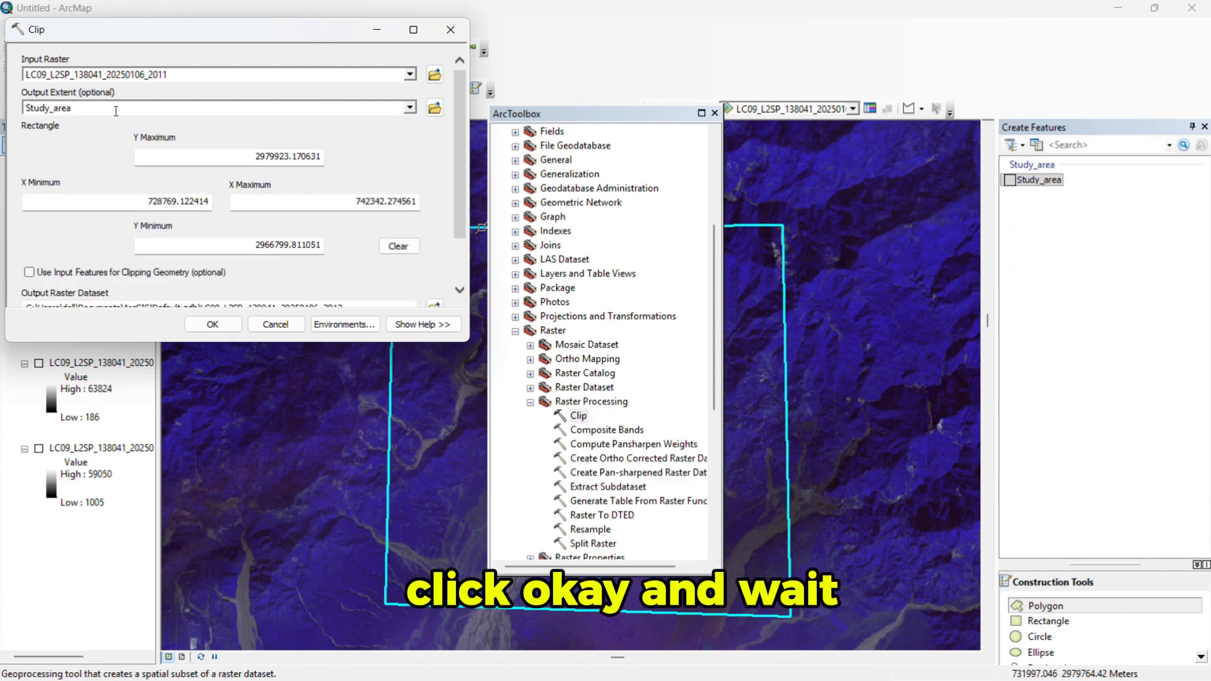
left_click(227, 323)
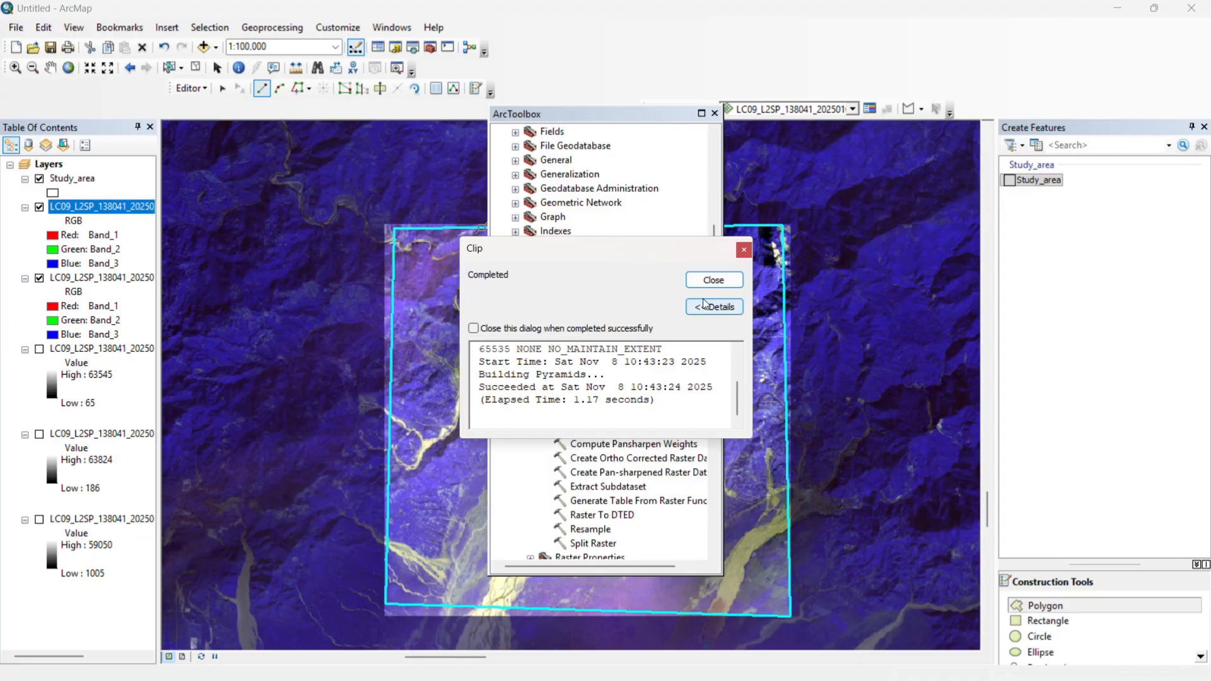
left_click(713, 280)
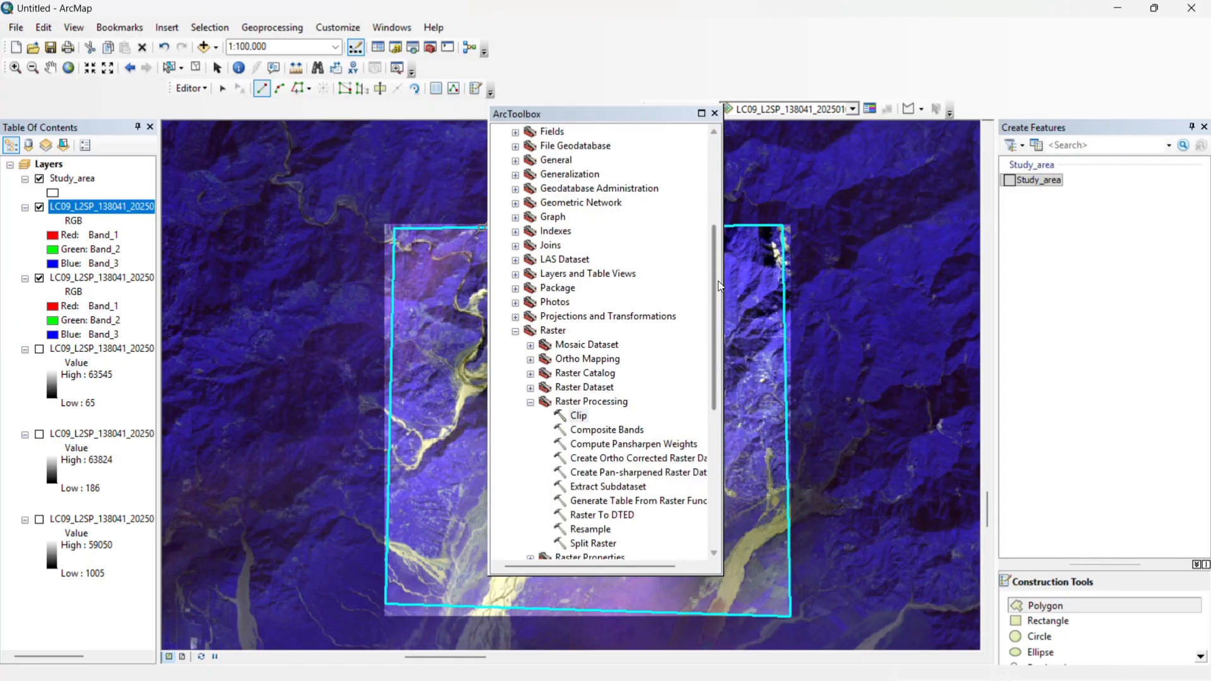
left_click(714, 114)
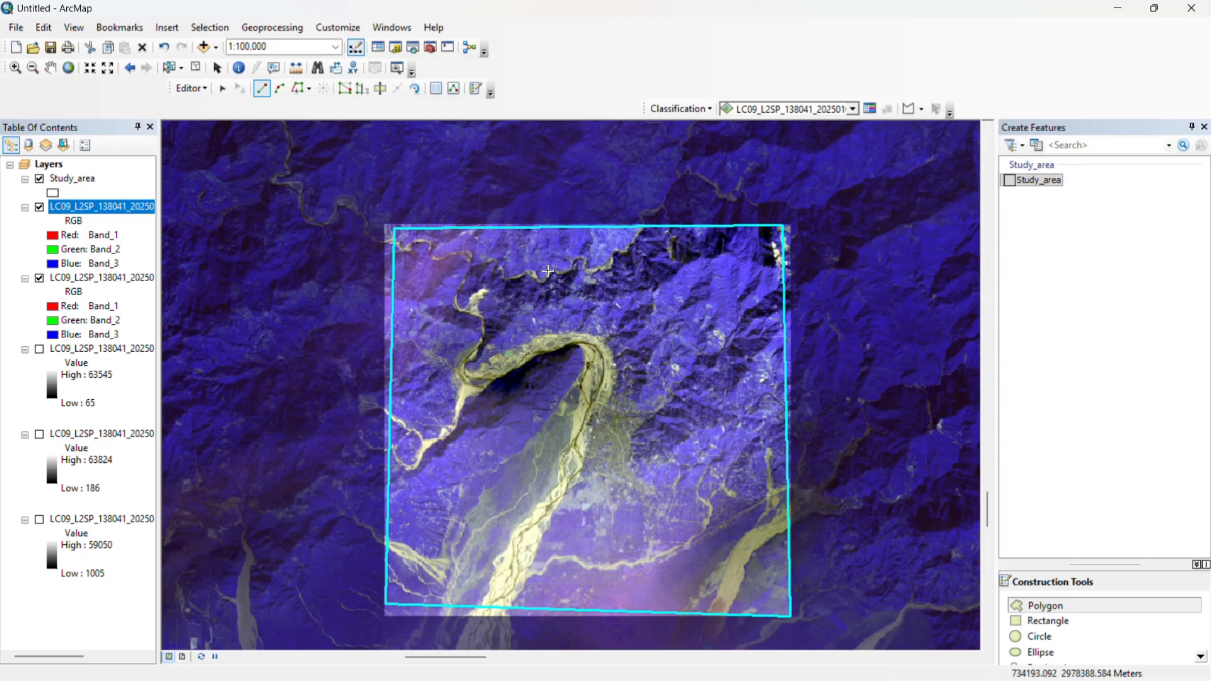
Hide the unclipped composite raster and the Study_area layer, and close the Create Features pane.
left_click(41, 276)
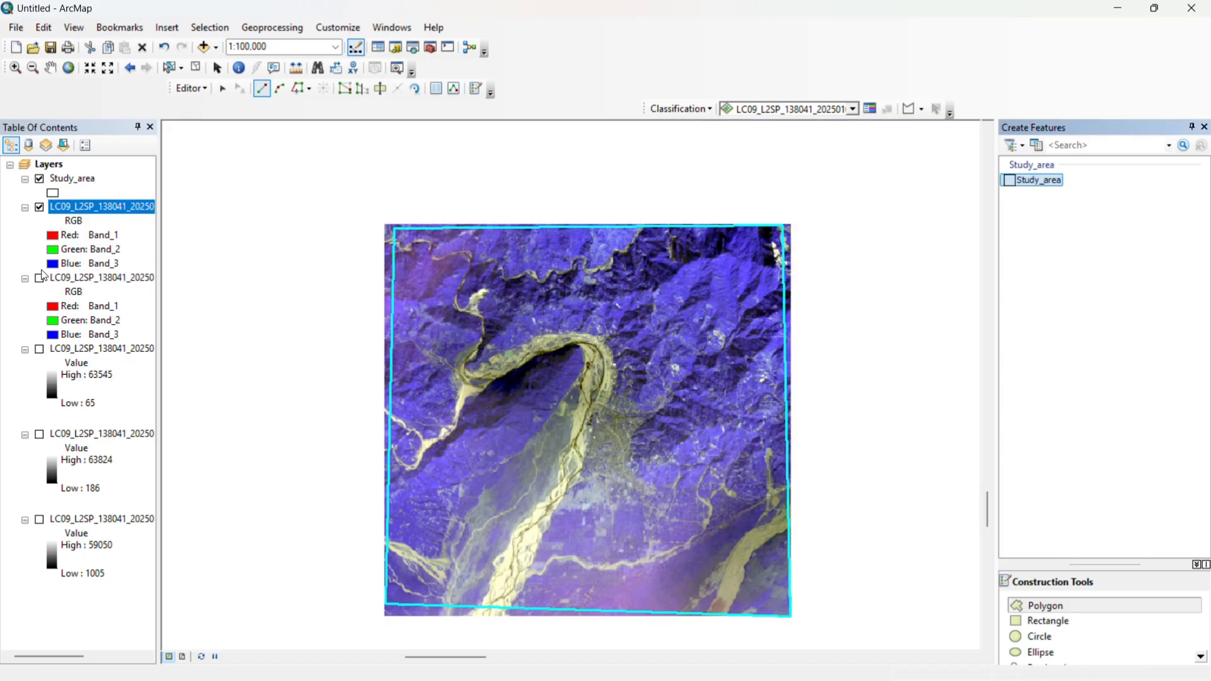
left_click(39, 179)
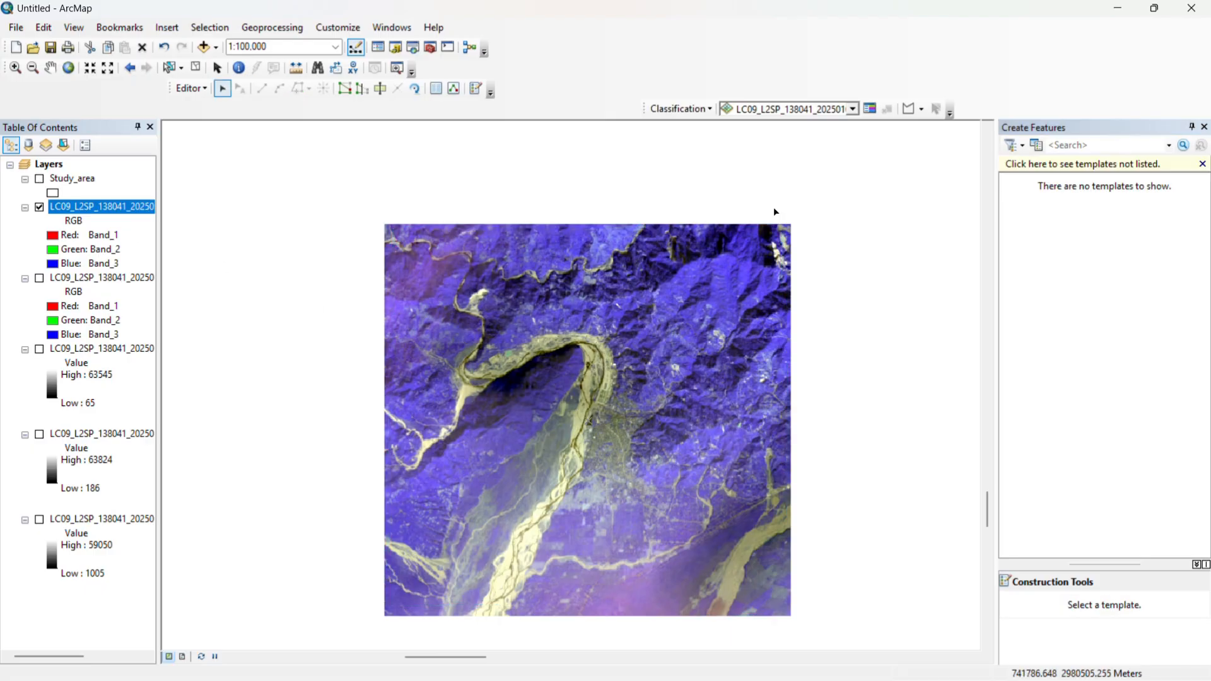
left_click(1204, 165)
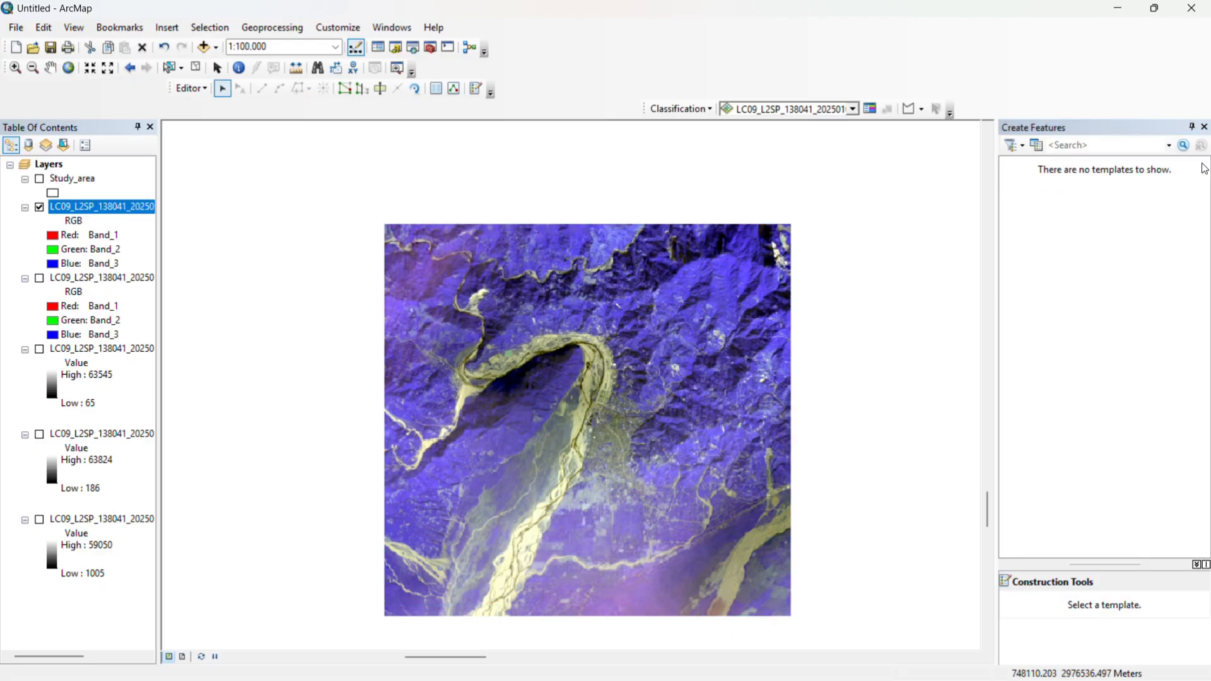
left_click(1204, 128)
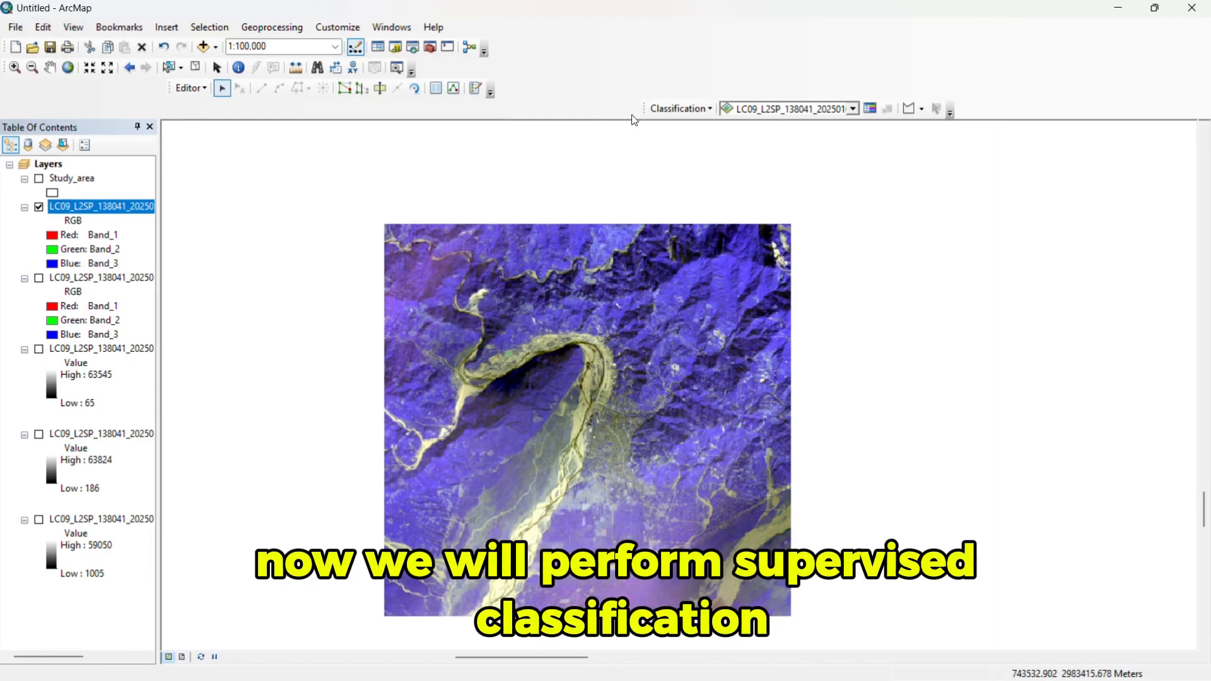
Turn the Image Classification toolbar off and back on.
right_click(794, 58)
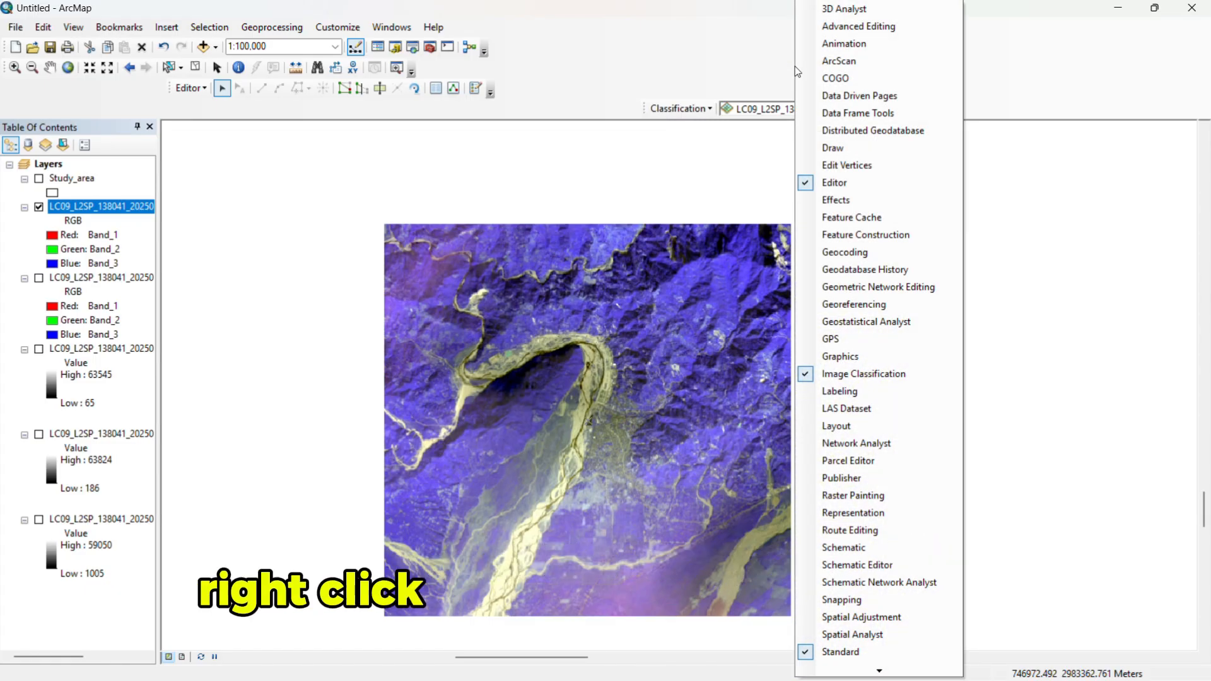
left_click(849, 373)
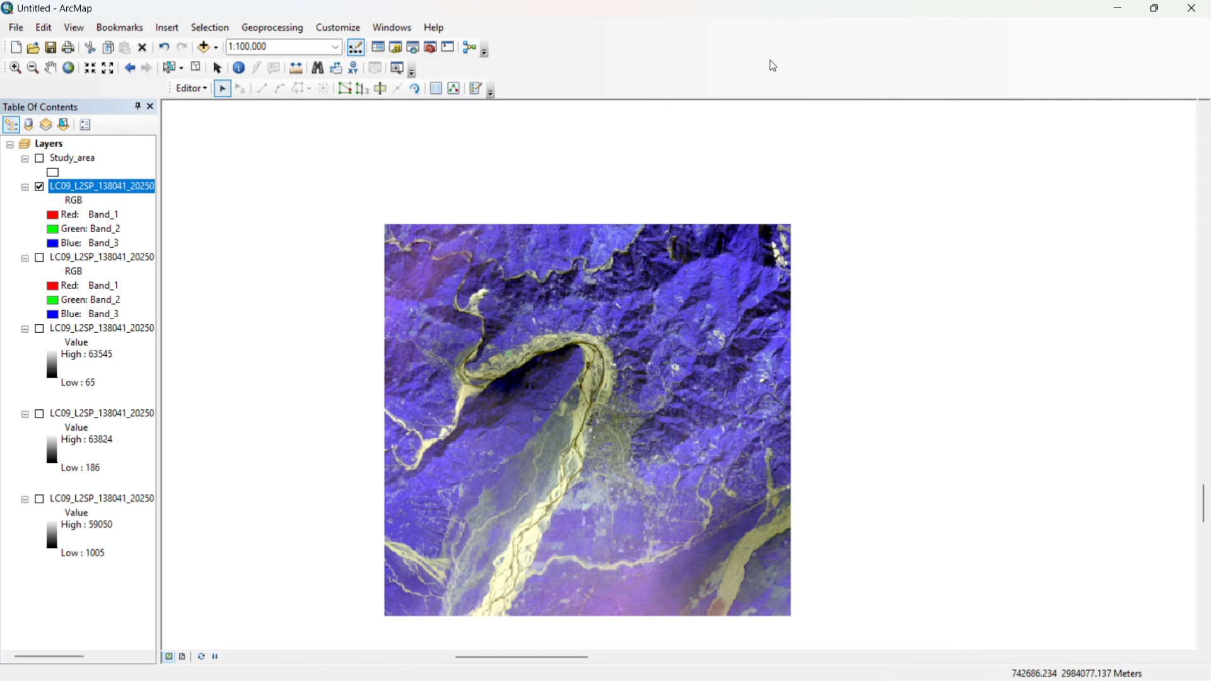
right_click(773, 65)
left_click(845, 383)
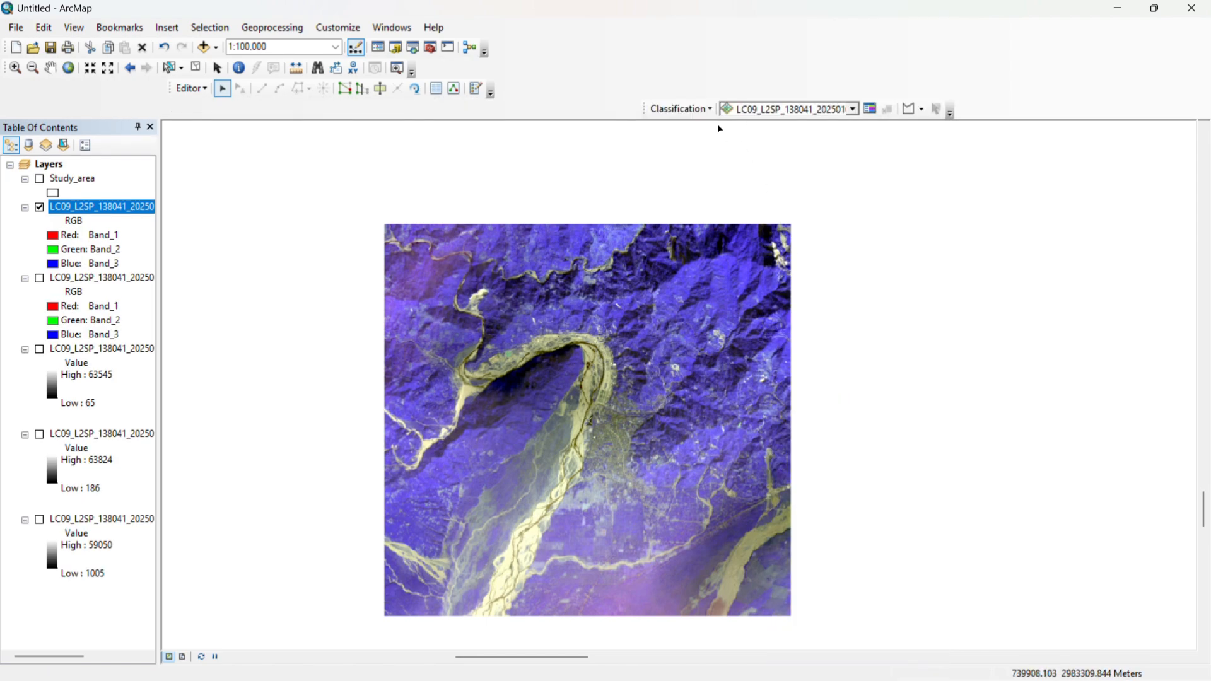
Enable the Geostatistical Analyst extension.
left_click(338, 32)
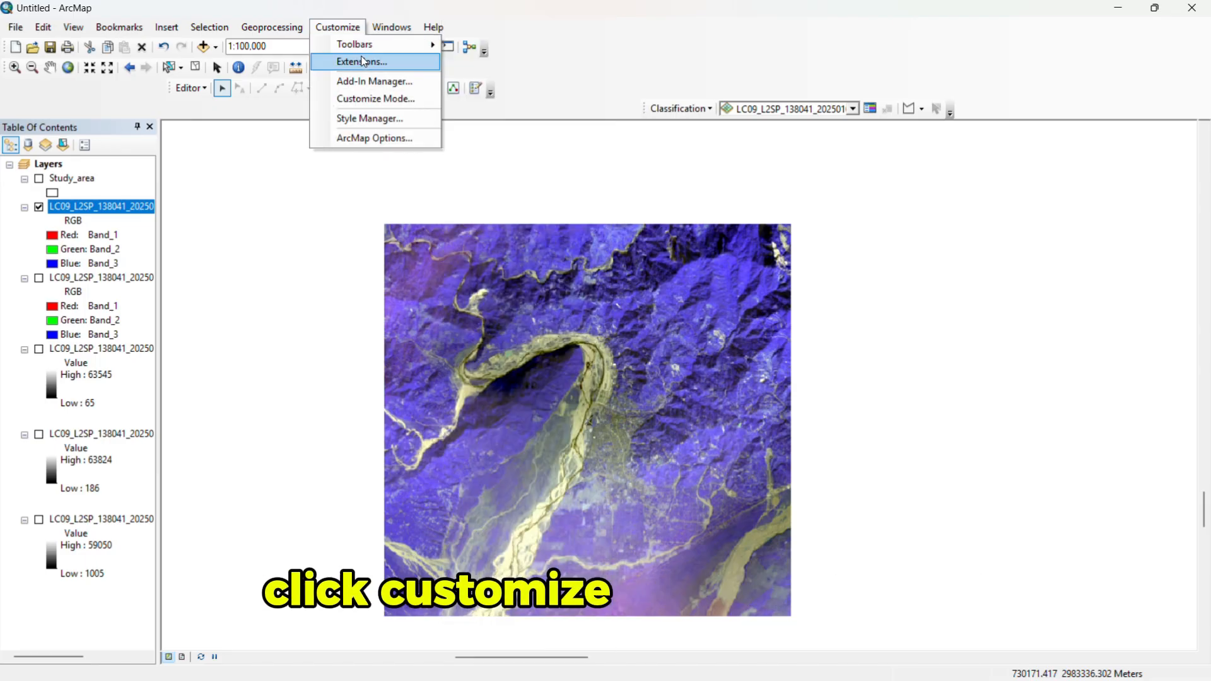
left_click(377, 64)
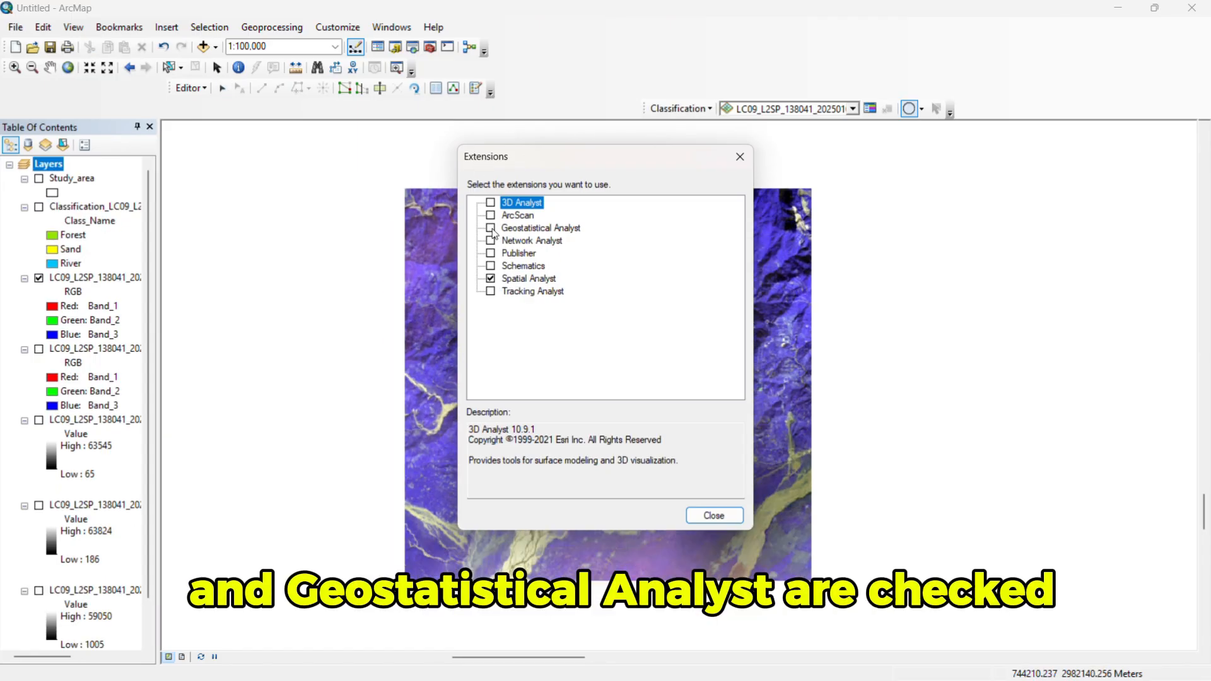
left_click(493, 230)
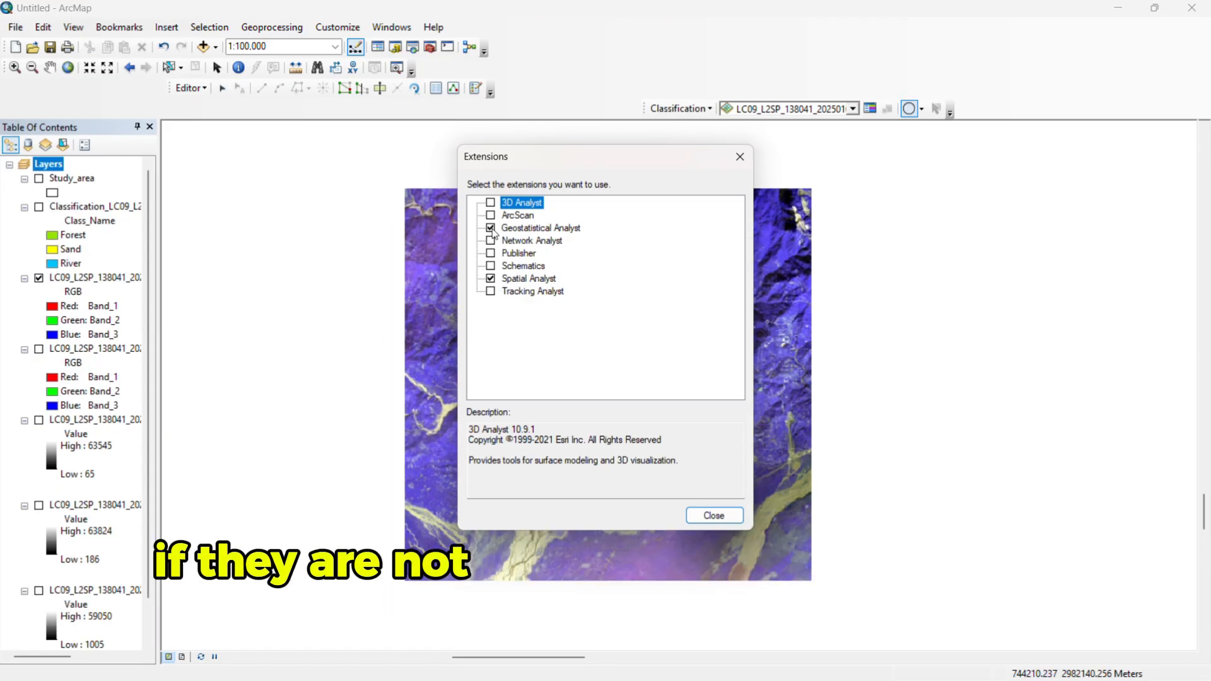
left_click(725, 512)
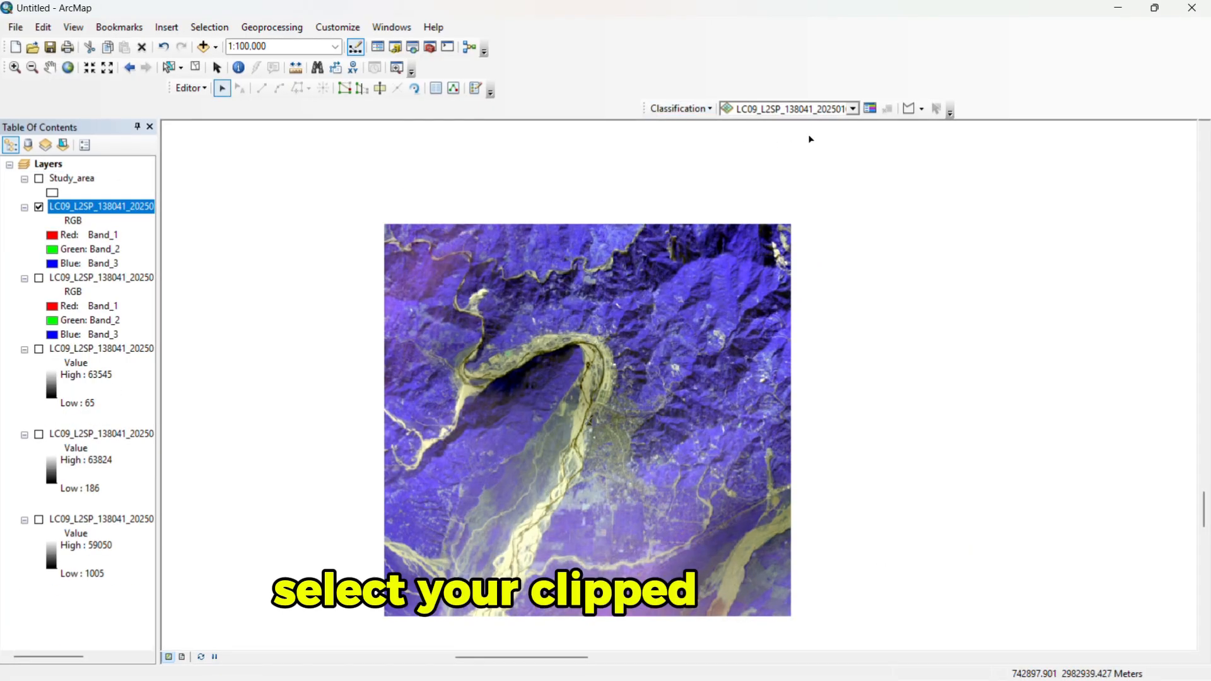
Set the clipped raster LC09_L2SP_138041_20250106_2012 as the input layer for image classification.
left_click(853, 109)
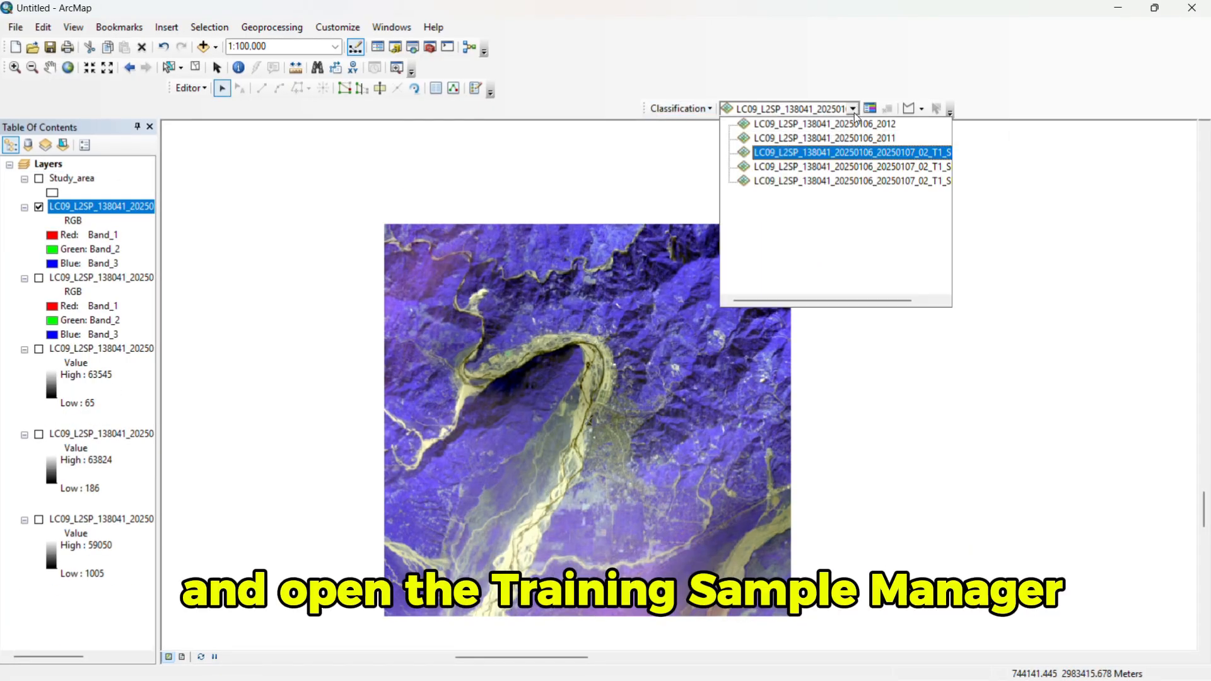
left_click(860, 122)
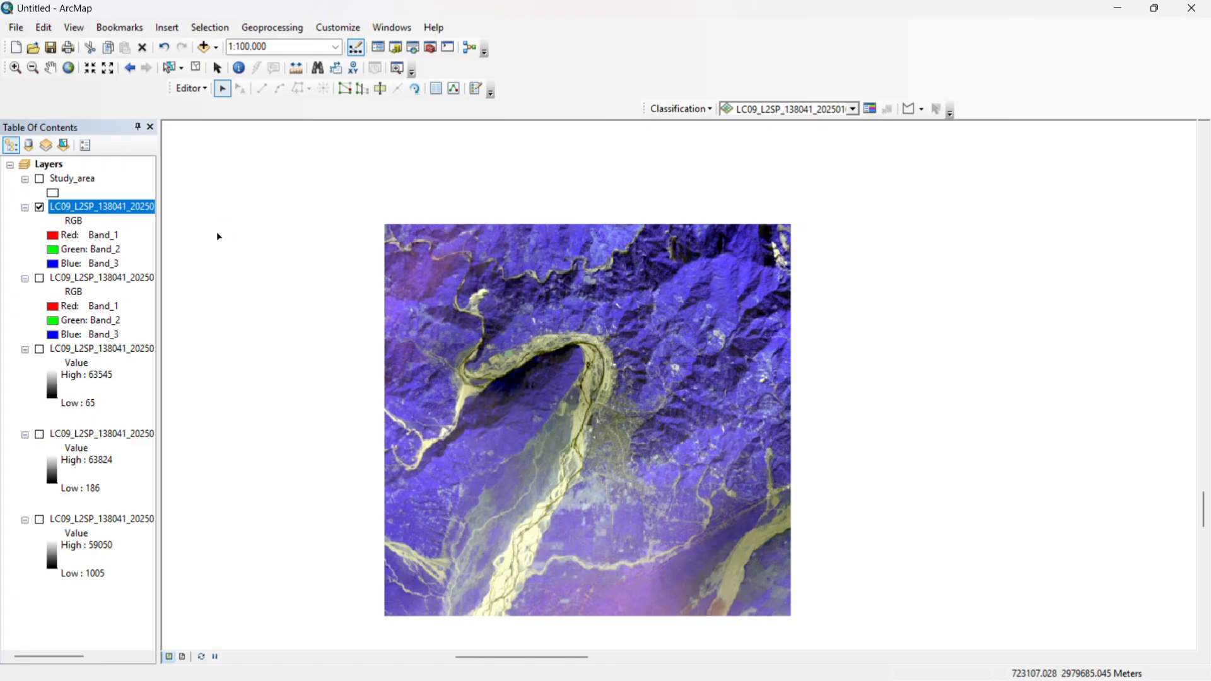
left_click(139, 207)
left_click(853, 111)
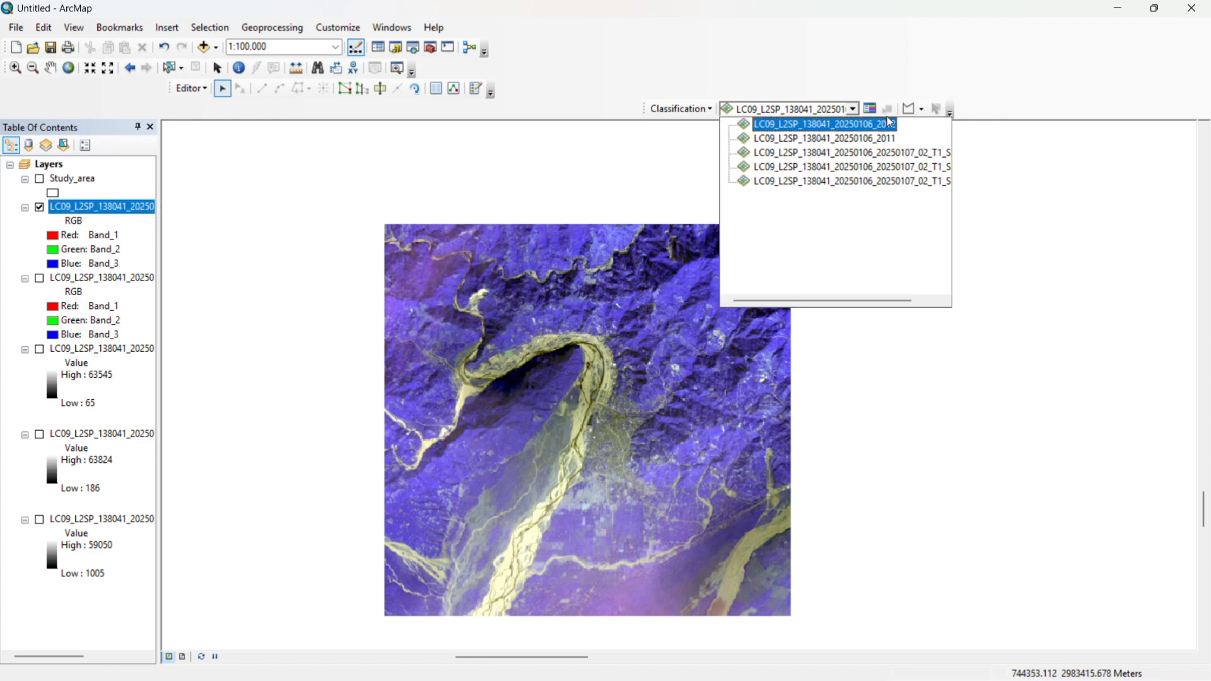
left_click(825, 124)
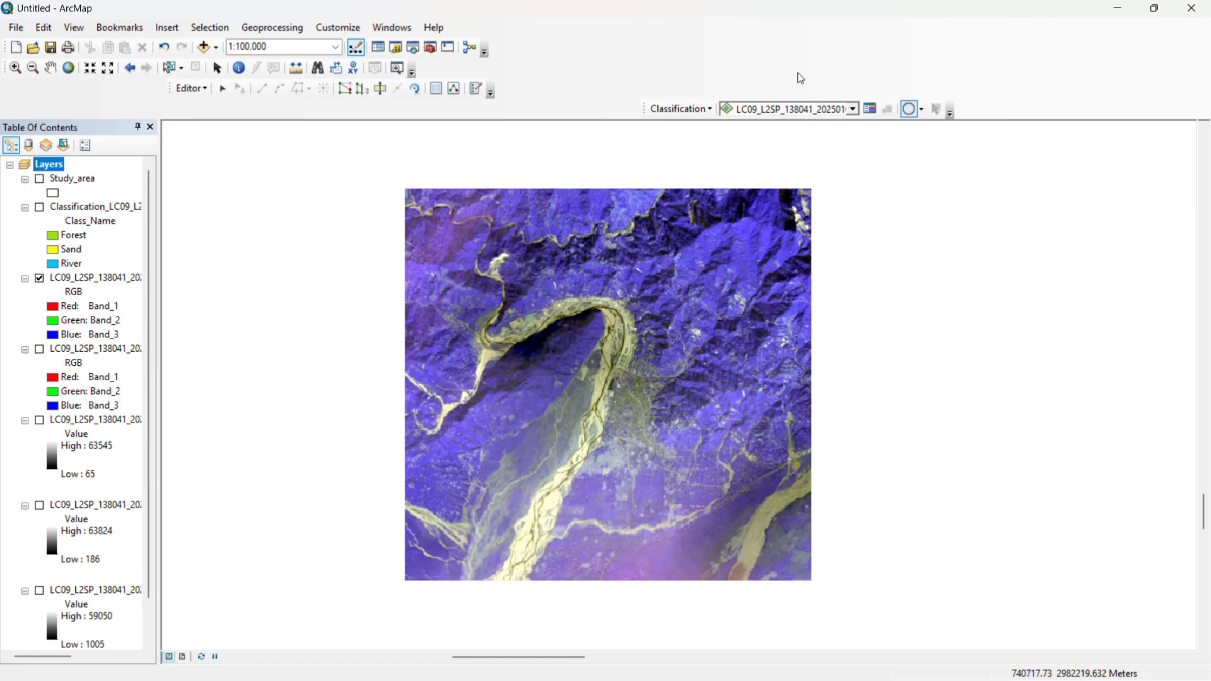
Open the Training Sample Manager for the clipped raster.
right_click(800, 77)
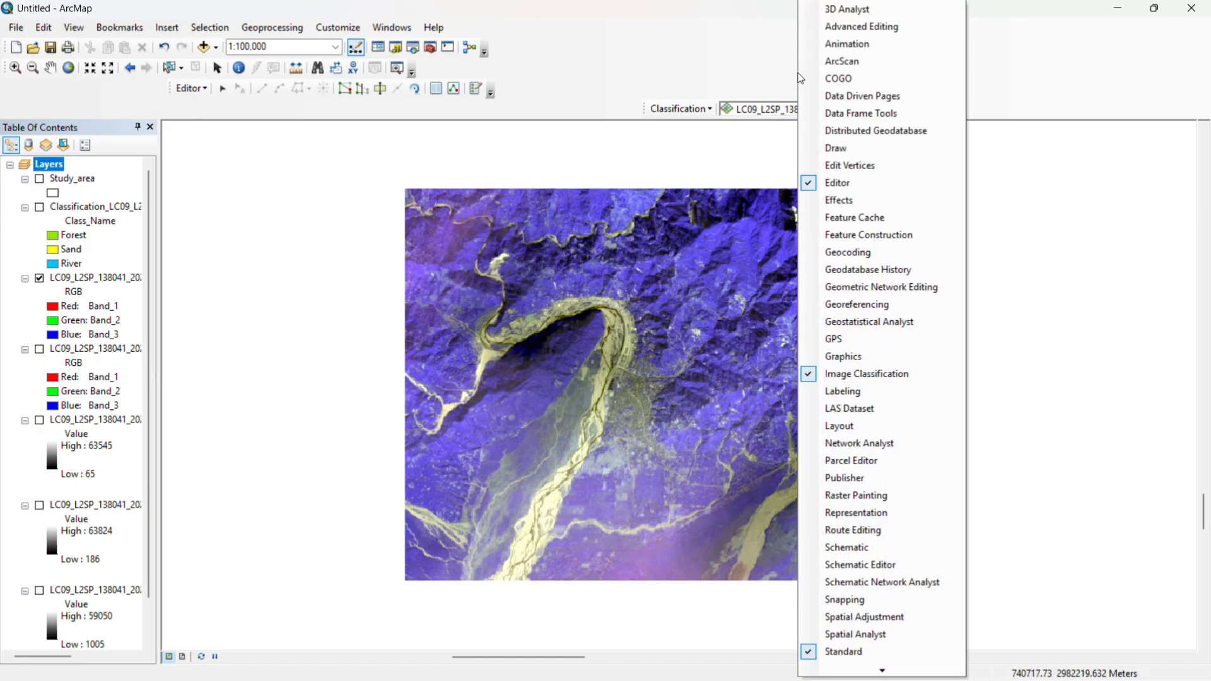
left_click(743, 93)
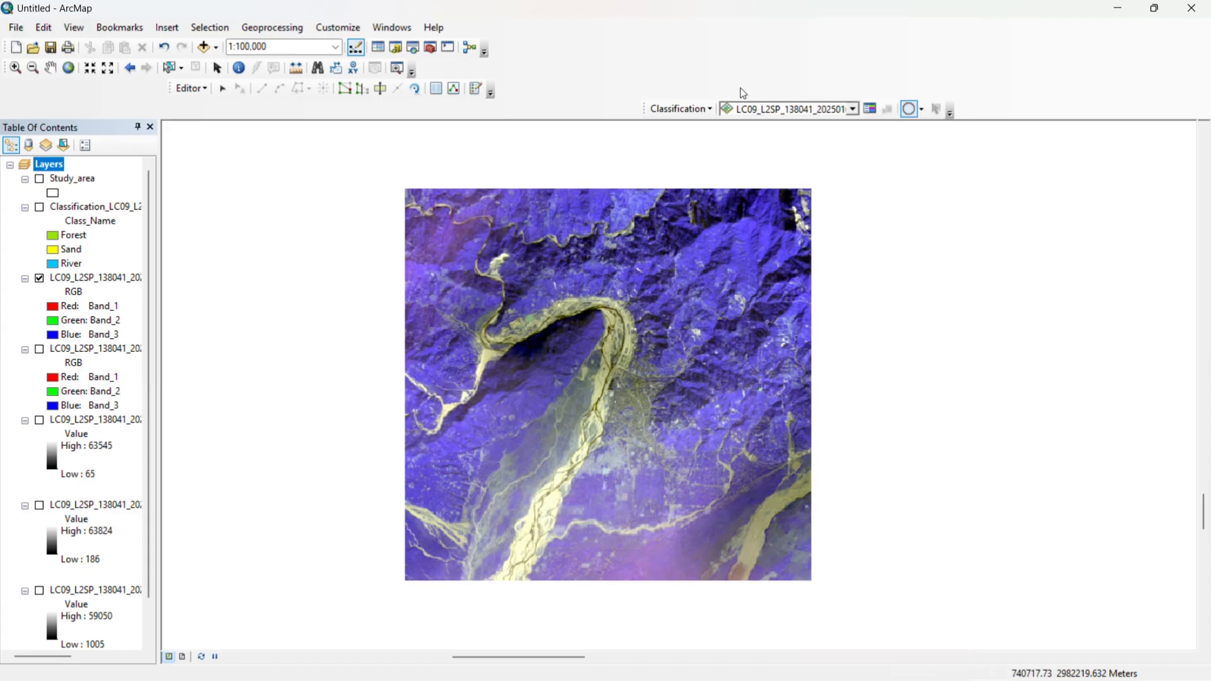
left_click(871, 110)
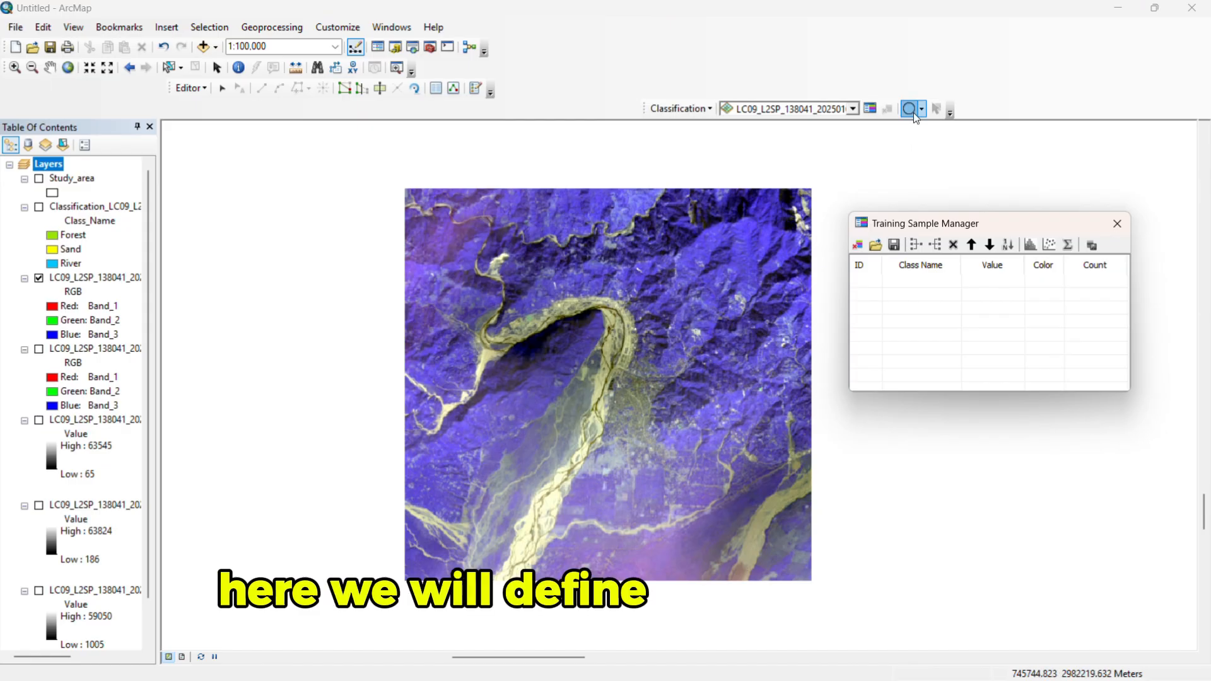
Add a circular training sample on the dark slope inside the river bend, coloured bright green and named Forest.
left_click(567, 337)
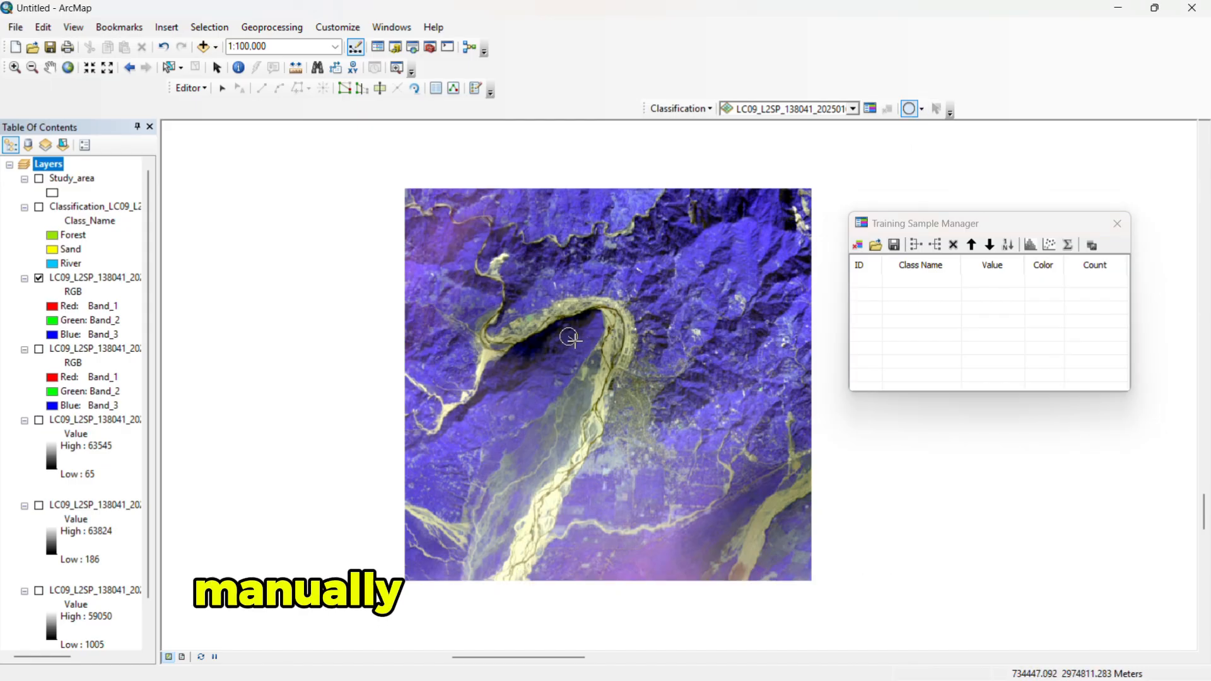
left_click(570, 338)
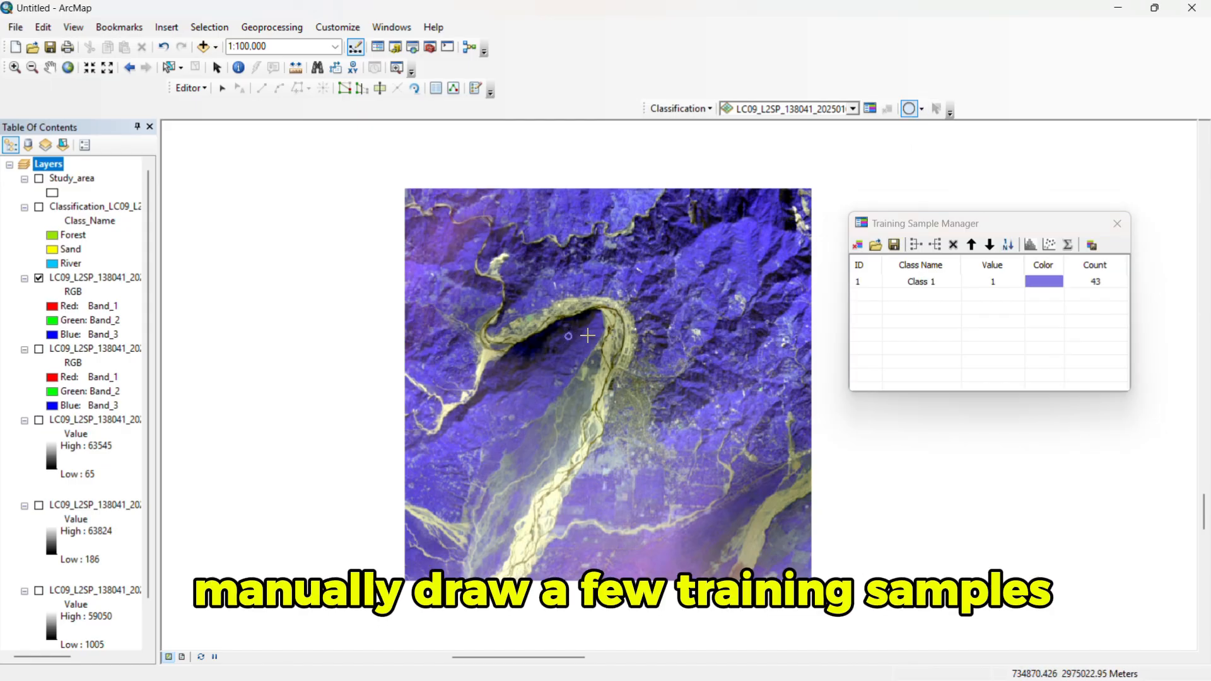
left_click(1035, 281)
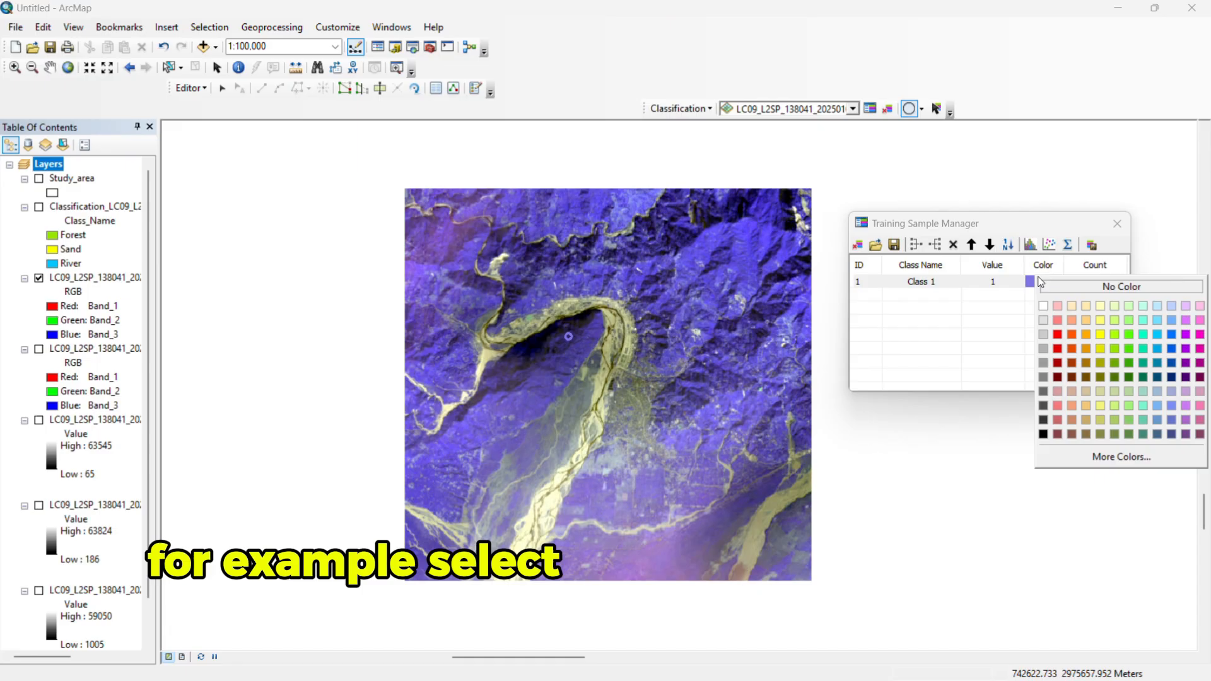
left_click(1126, 339)
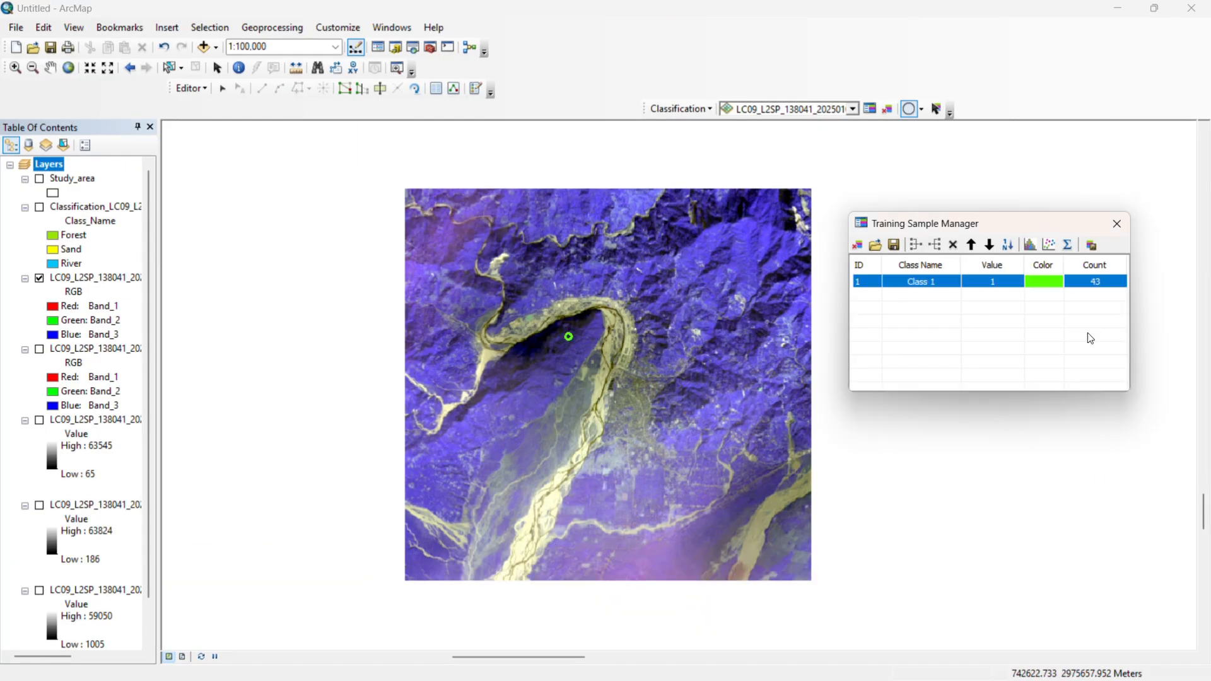
left_click(940, 281)
left_click(939, 281)
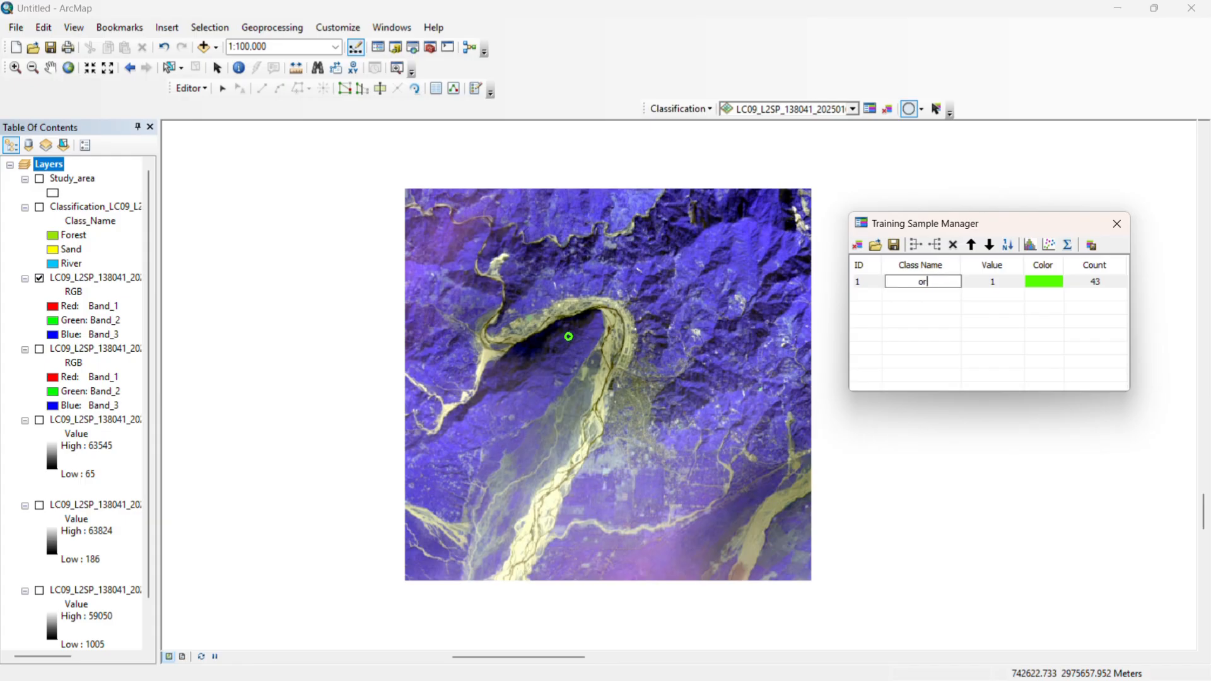
type("Forest")
key("Return")
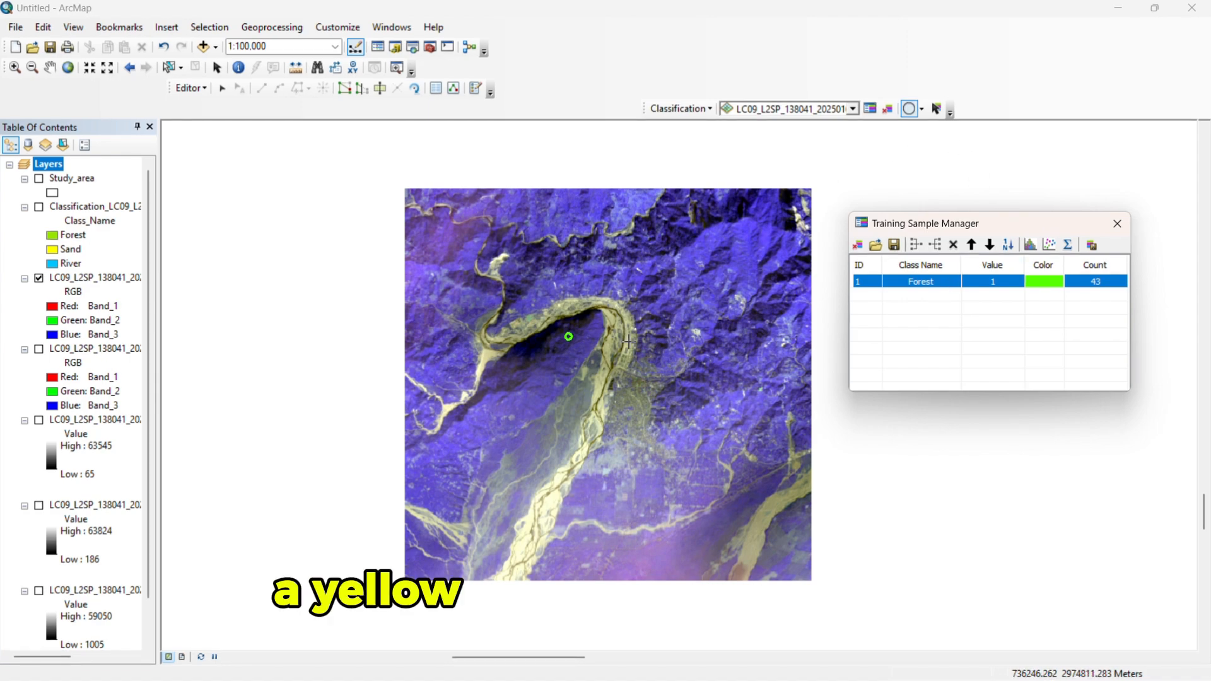
Add a smaller circular training sample on the pale riverbed below the bend, coloured yellow and named Sand.
left_click(600, 377)
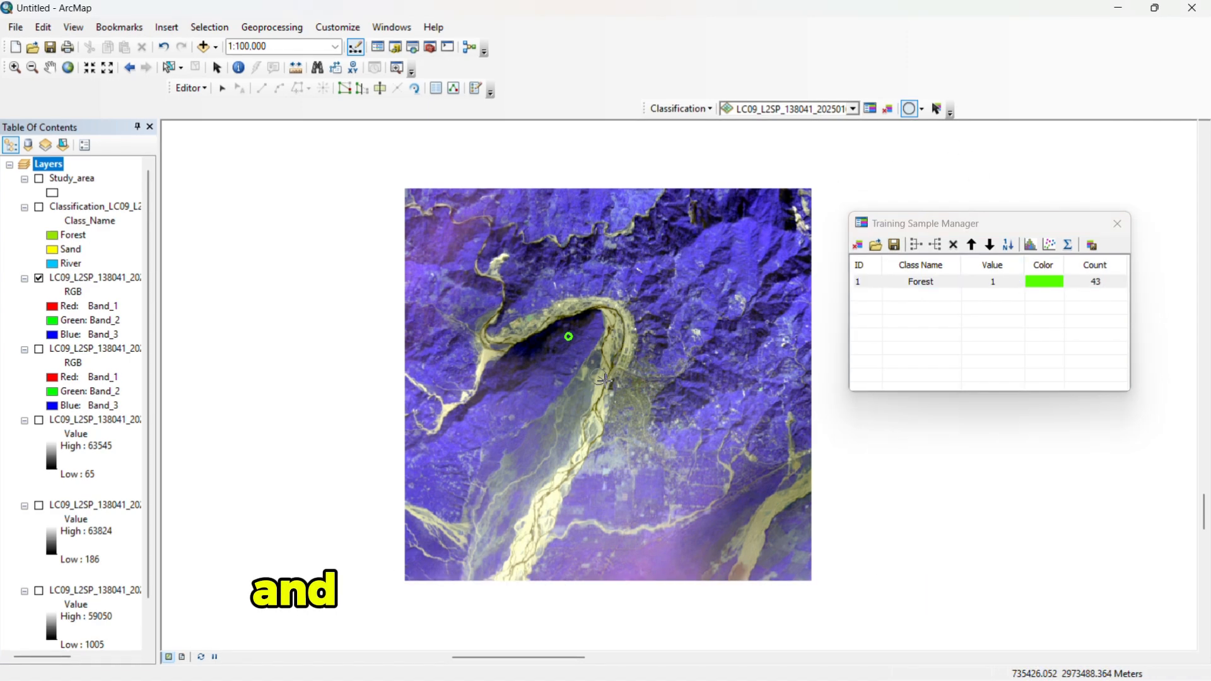
left_click(601, 378)
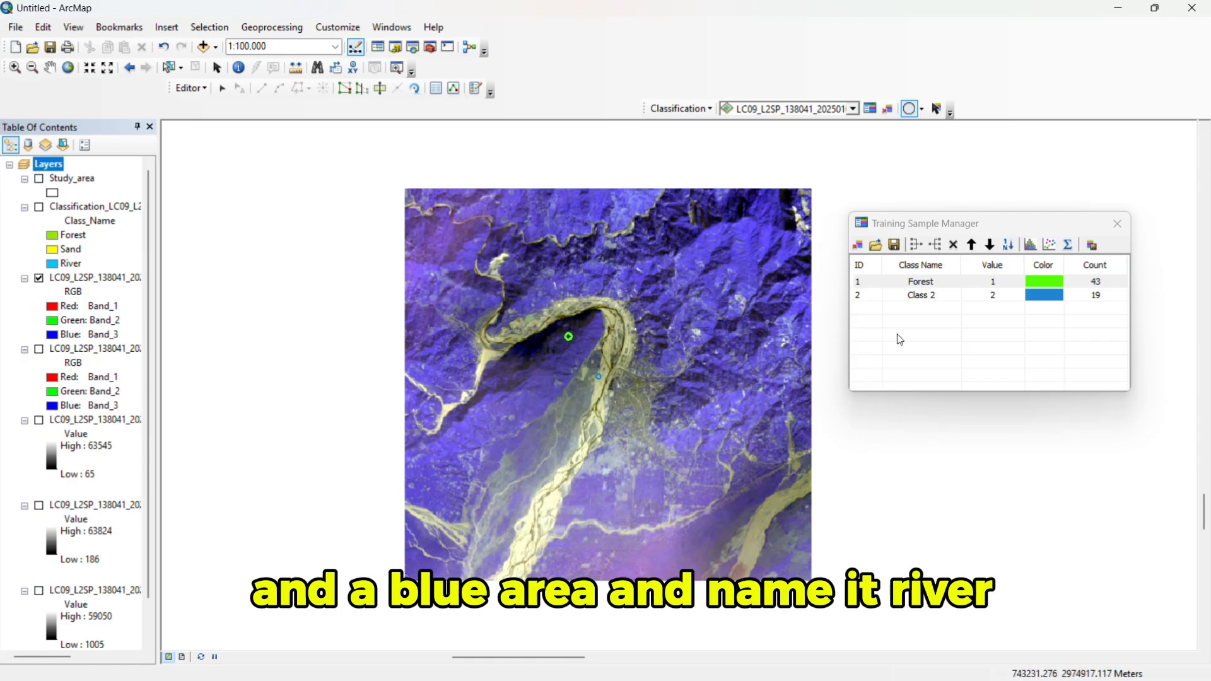
left_click(1041, 296)
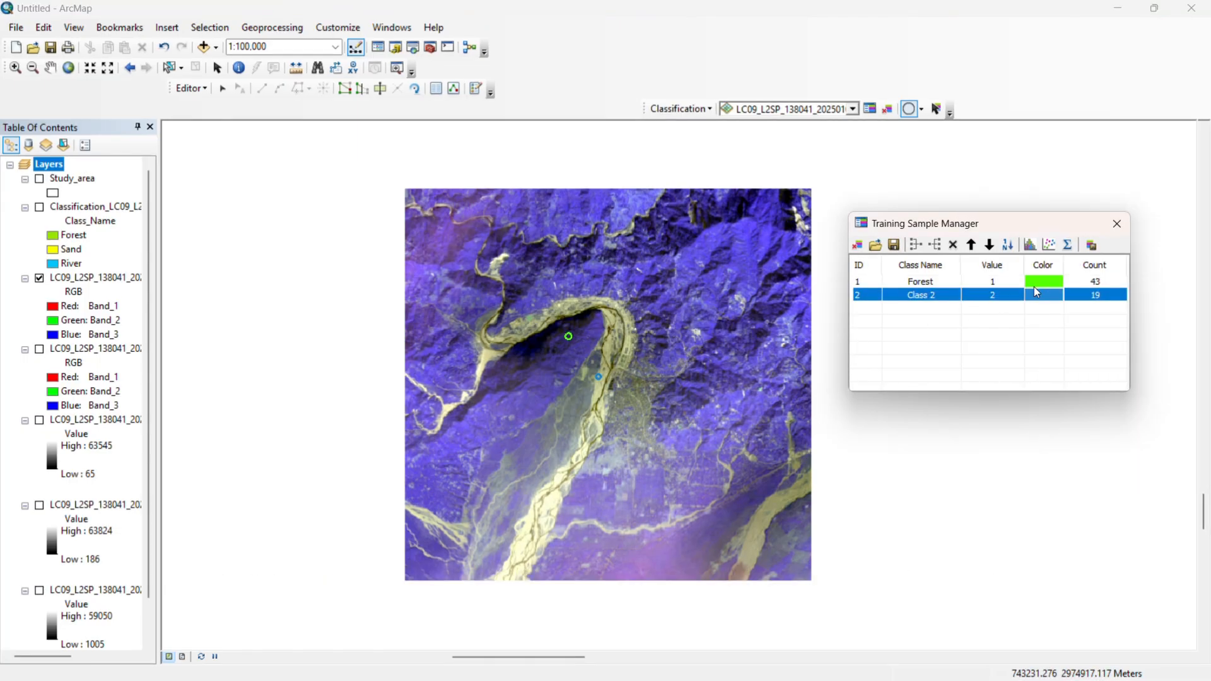
left_click(1041, 294)
left_click(1046, 300)
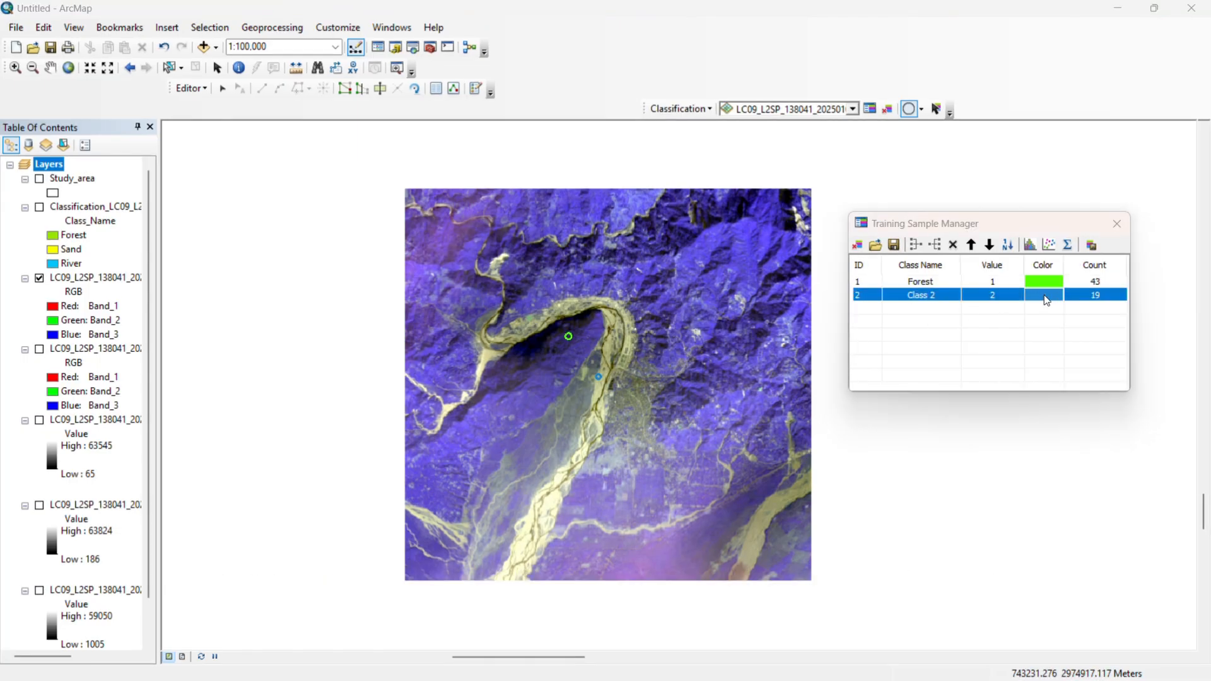
left_click(1047, 300)
left_click(1103, 359)
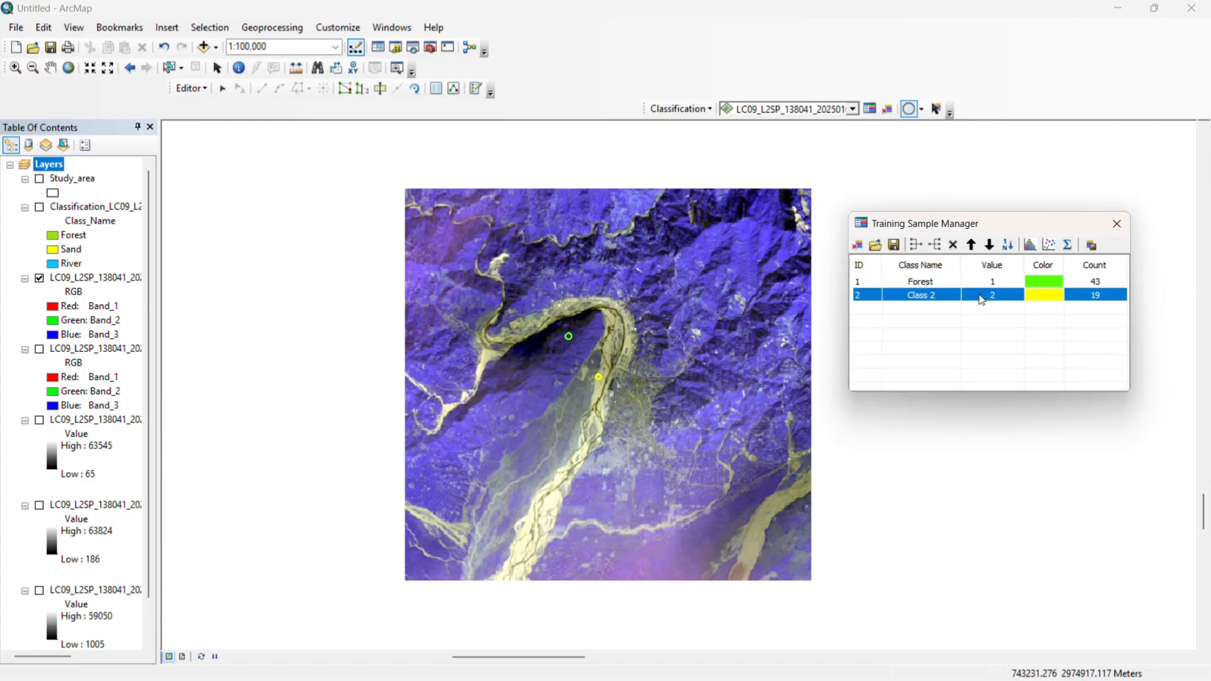
double_click(948, 295)
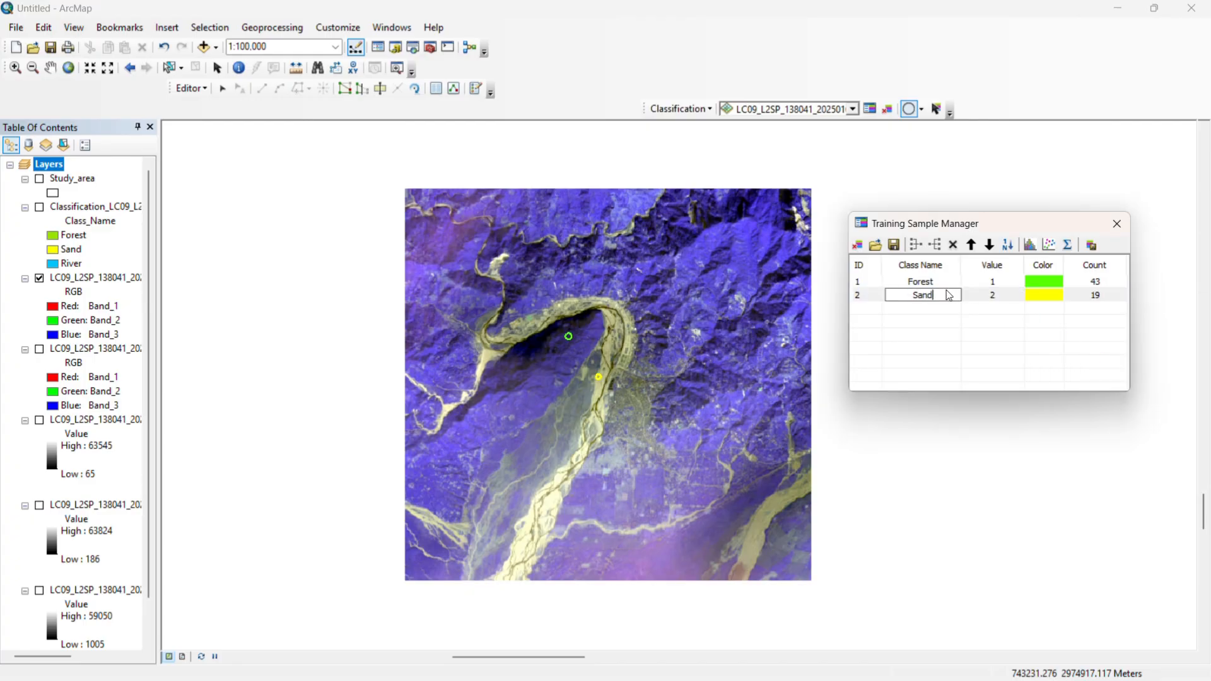
type("Sand")
key("Return")
Add a tiny circular training sample on the dark water channel beside the Sand sample, coloured light blue and named River.
scroll(630, 327, "down", 1)
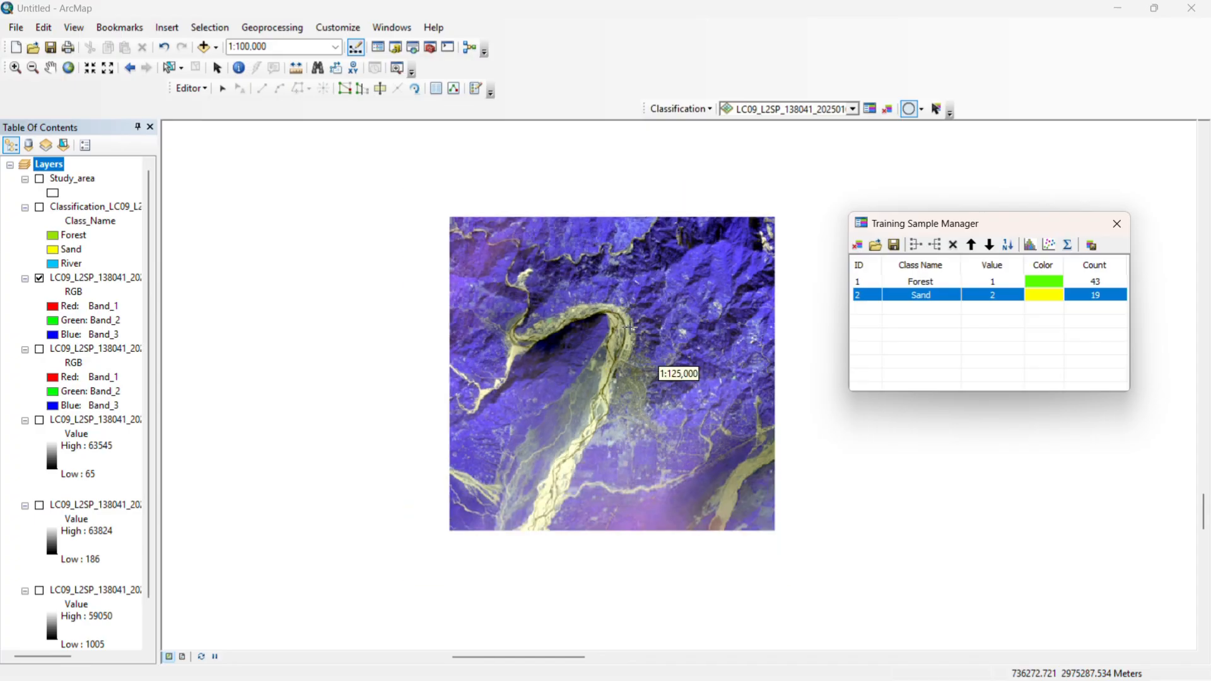
scroll(625, 341, "down", 1)
scroll(618, 363, "up", 2)
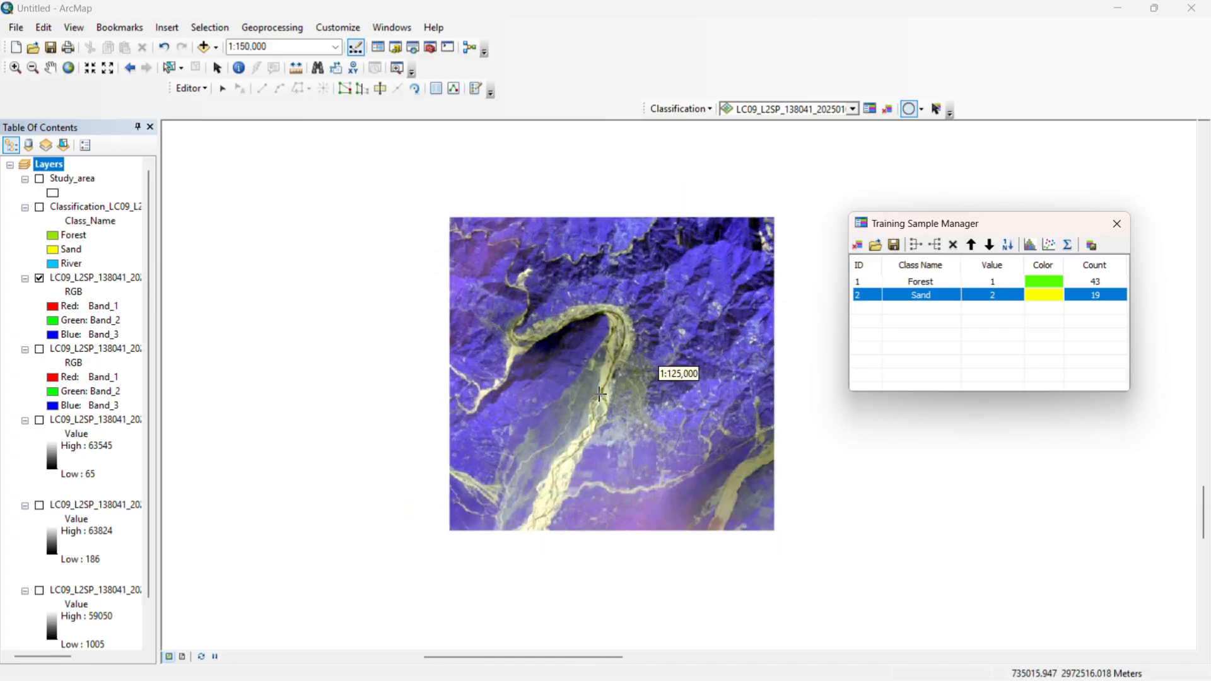
scroll(613, 362, "up", 2)
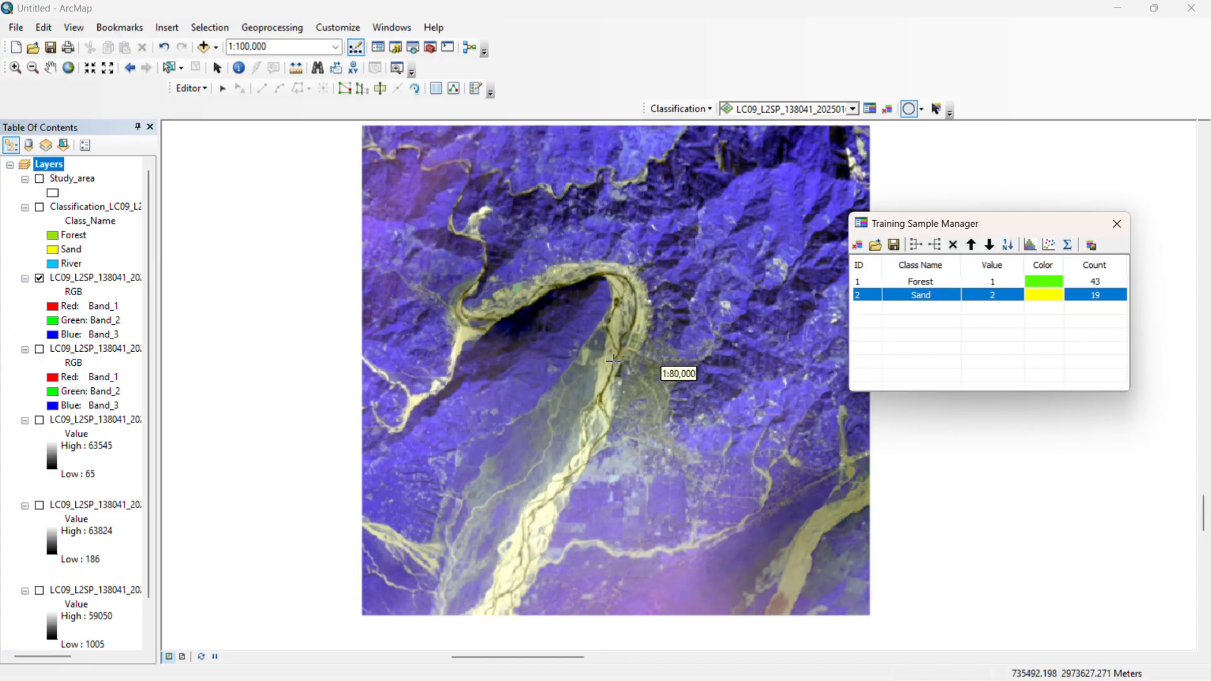
scroll(617, 350, "up", 1)
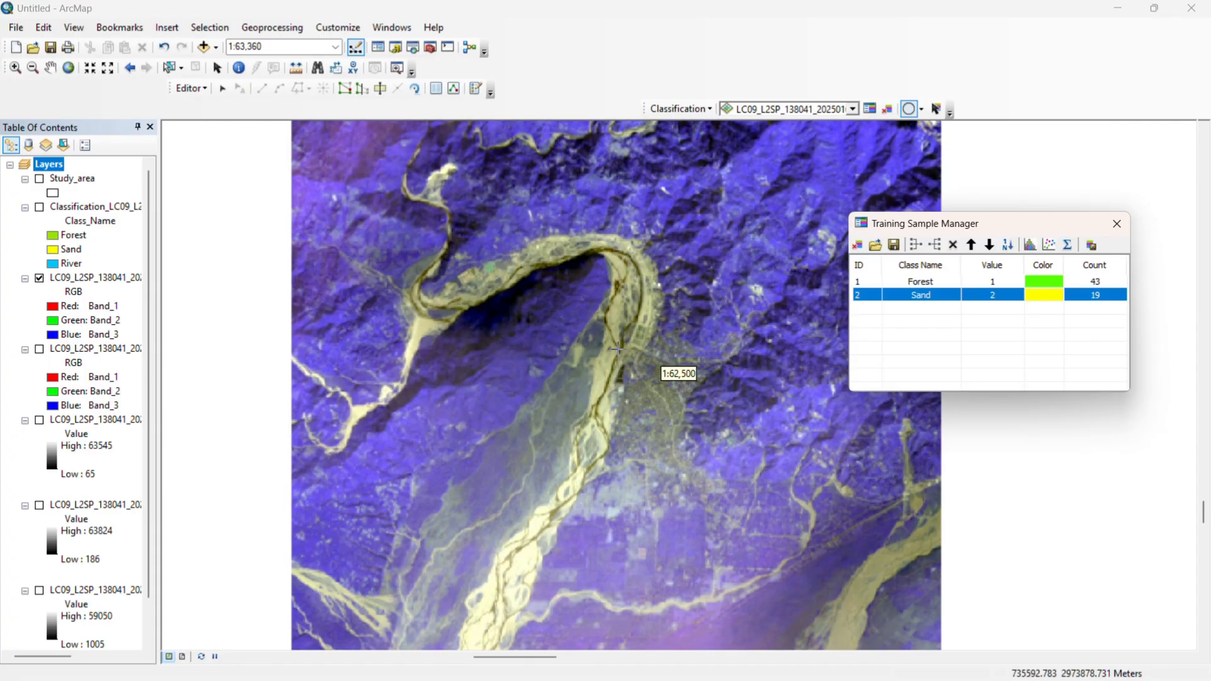
scroll(617, 350, "up", 1)
scroll(617, 350, "up", 3)
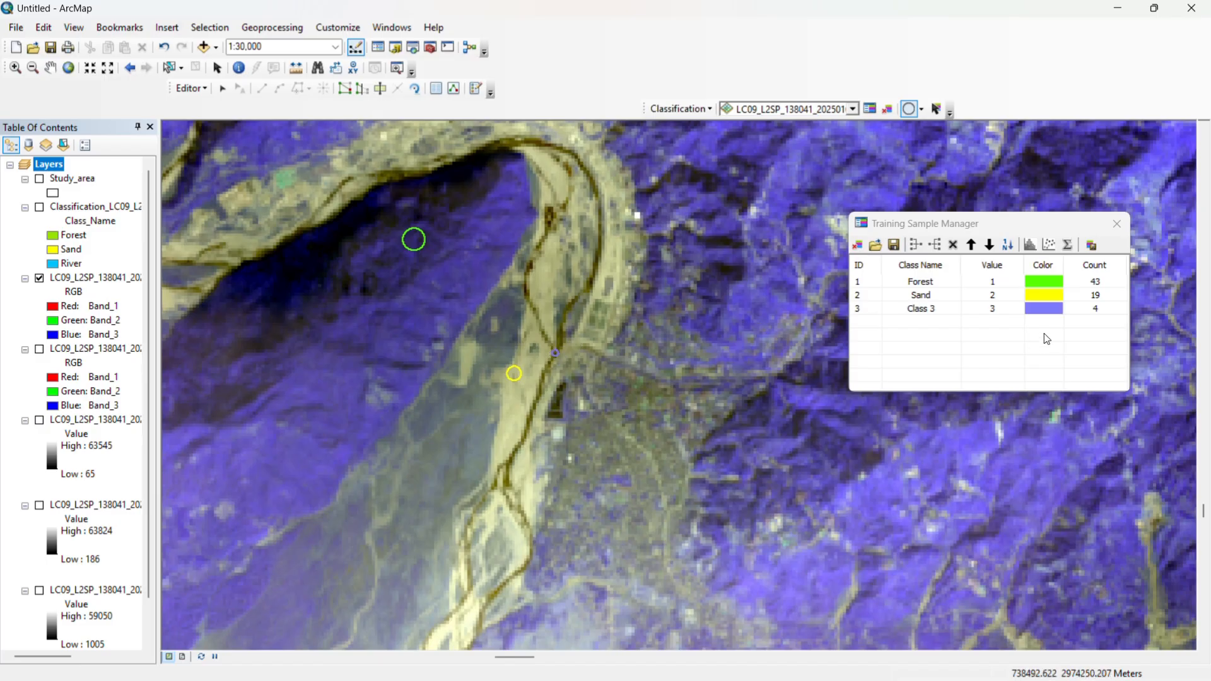
left_click(1046, 316)
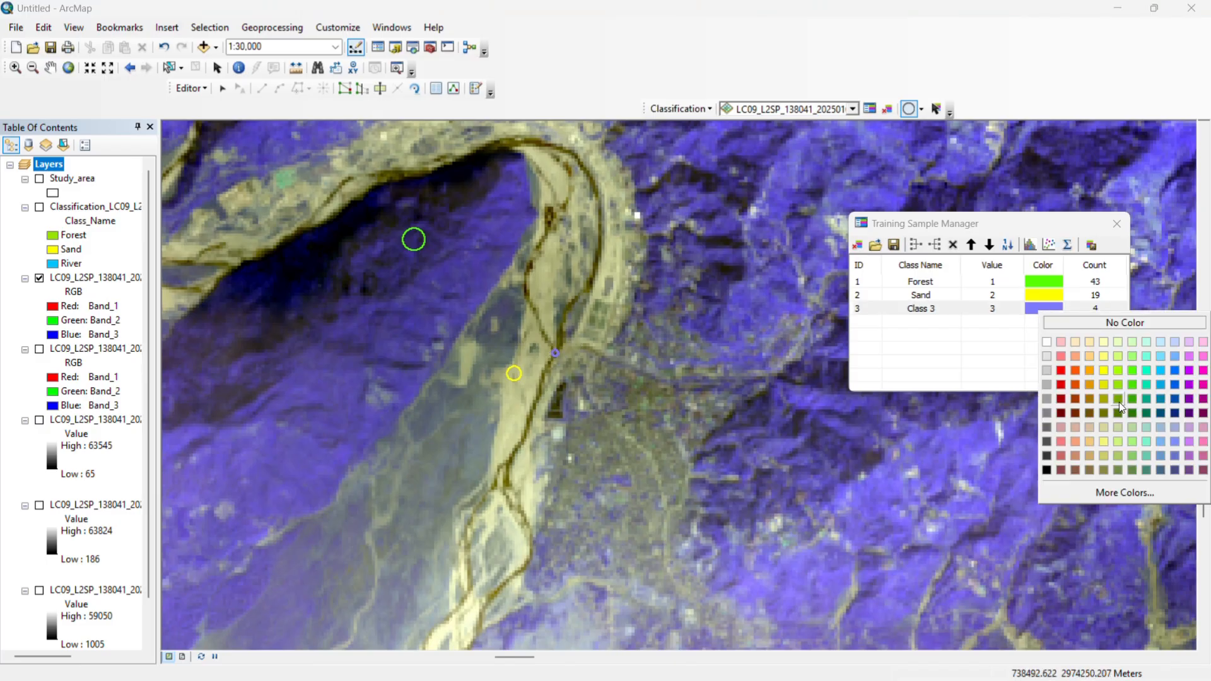
left_click(1160, 370)
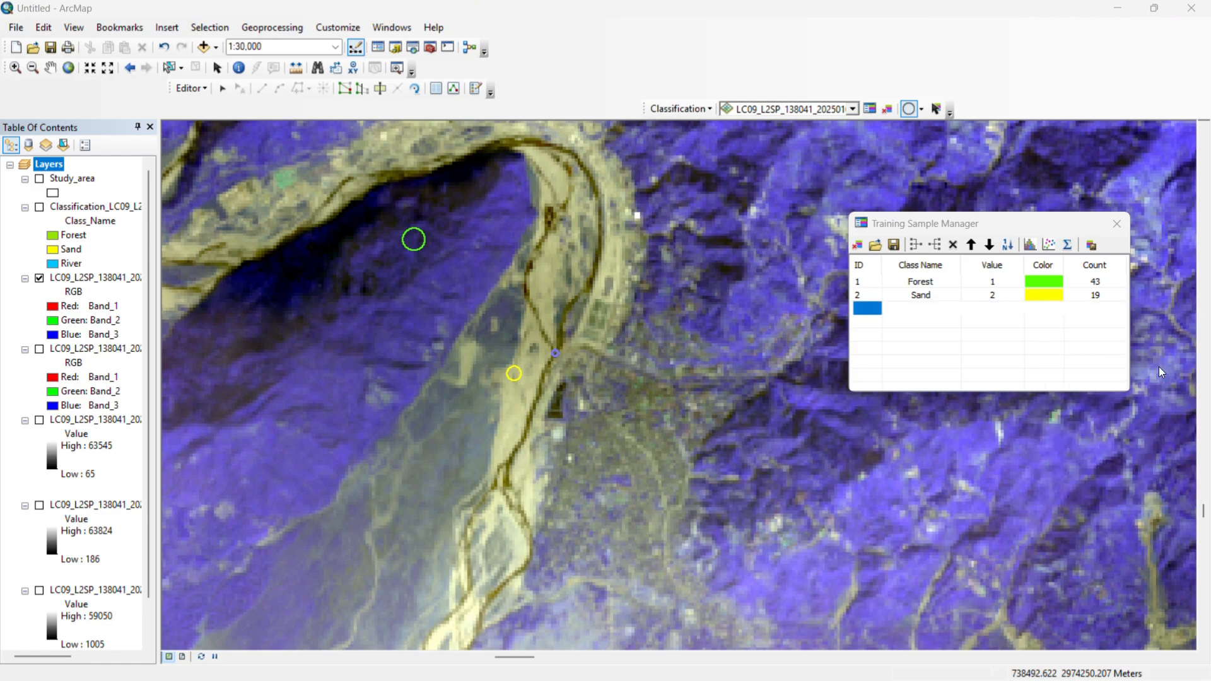
left_click(946, 312)
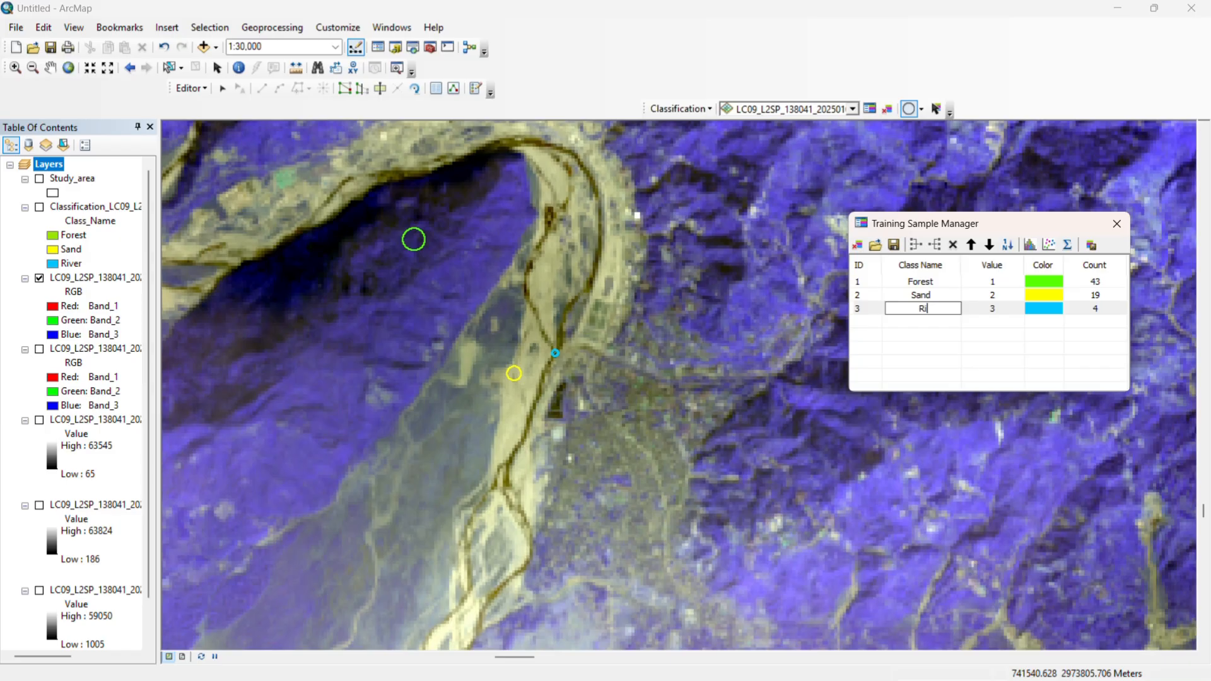
key("Return")
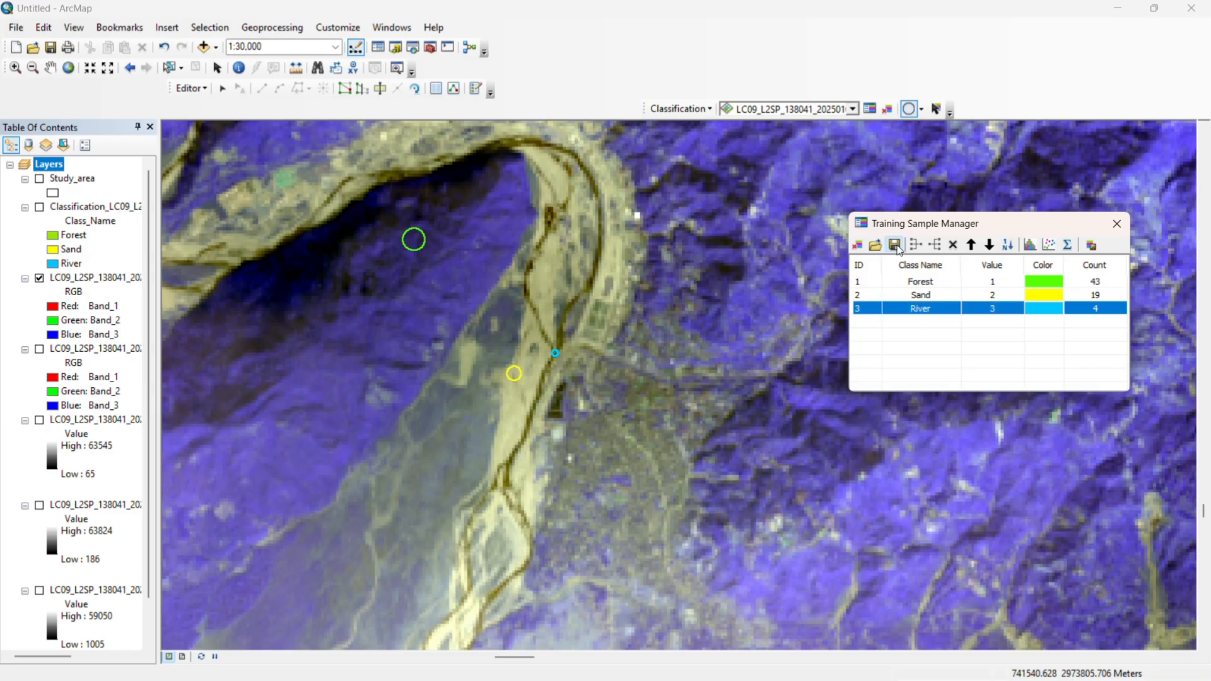
Save the training samples as shapefile LC09_L2SP_138041_20250106_2012, replacing the existing file, and close the Training Sample Manager.
left_click(895, 245)
left_click(1144, 387)
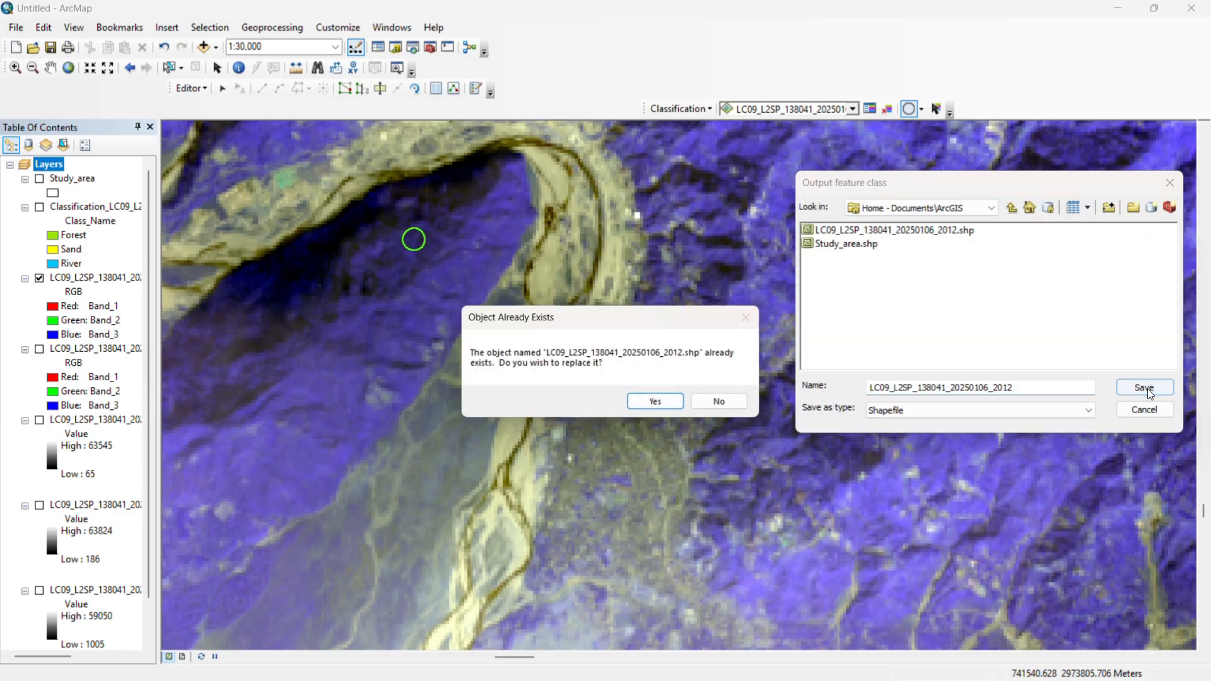
key("Return")
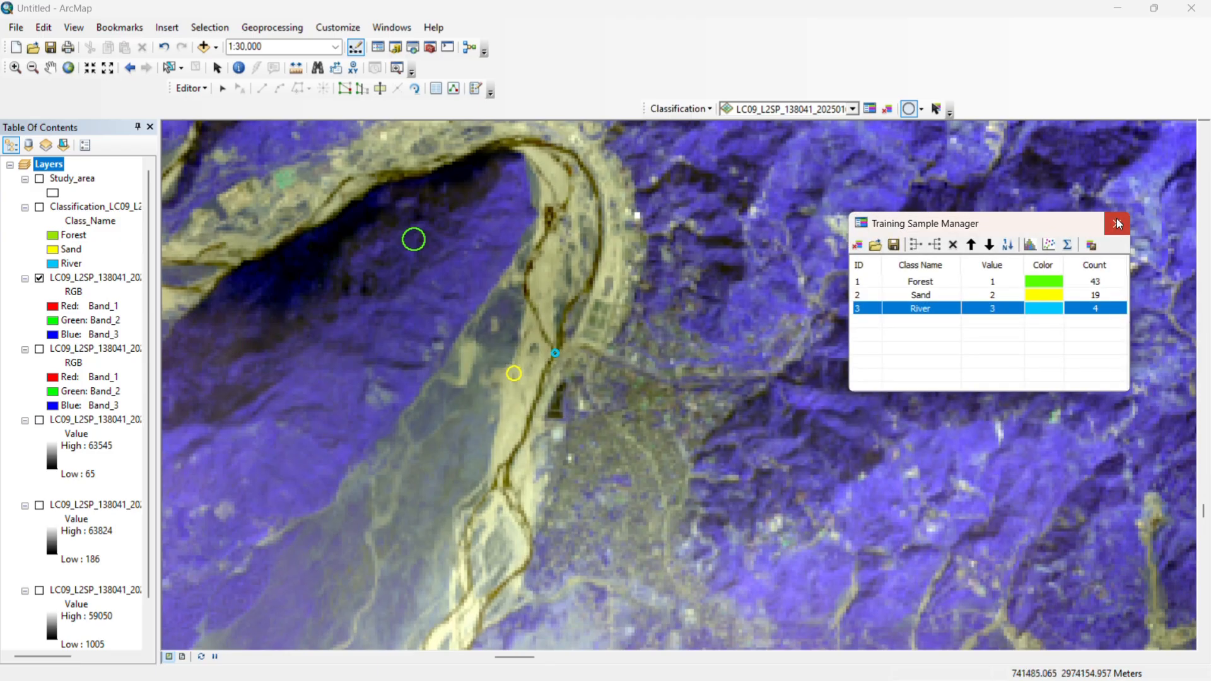
left_click(1117, 223)
Run Interactive Supervised Classification on the clipped raster with the Forest, Sand and River samples.
scroll(627, 381, "down", 2)
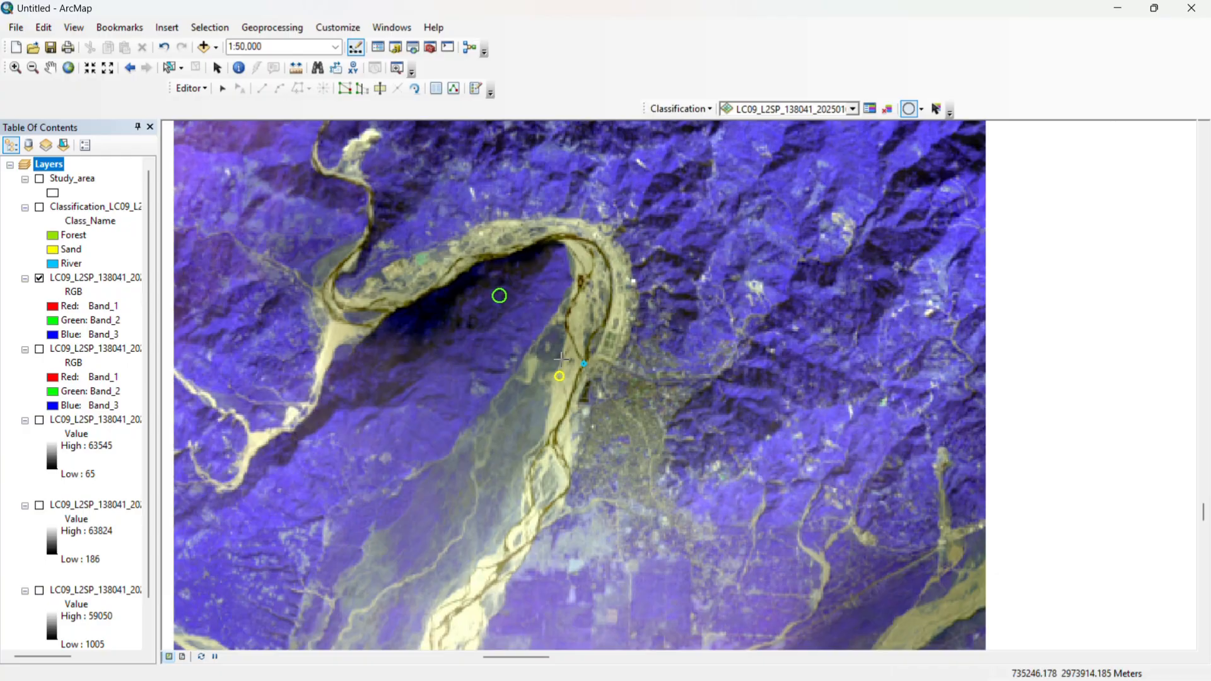
scroll(561, 358, "down", 1)
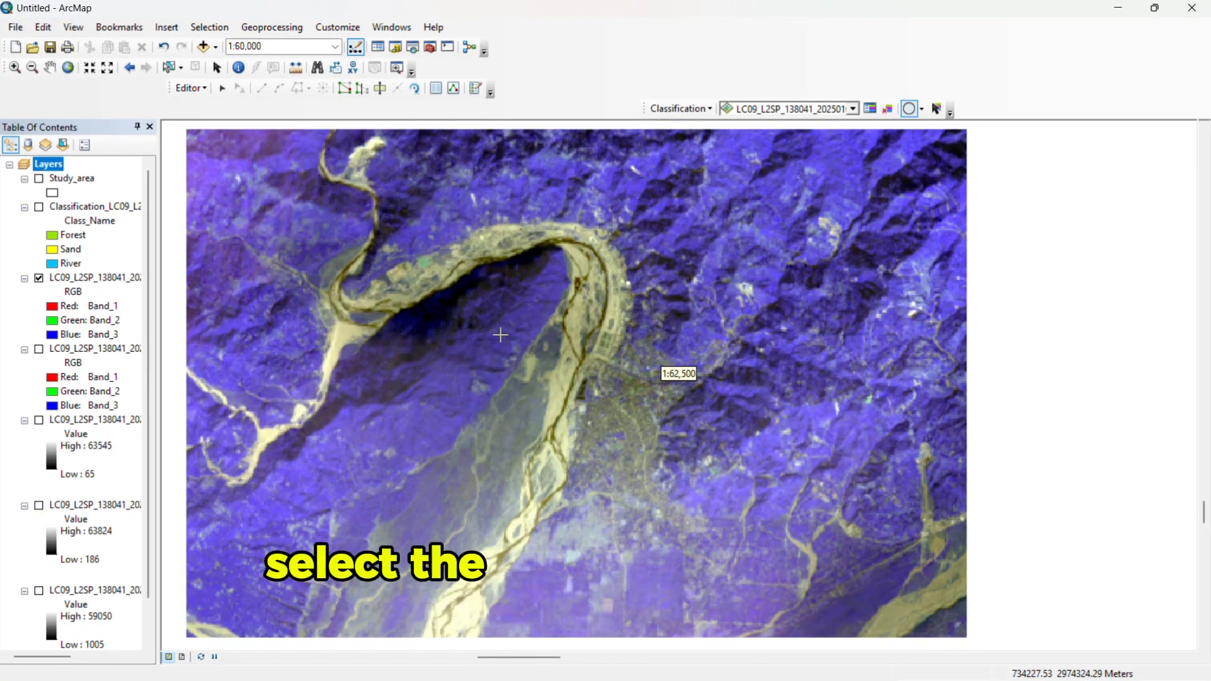
scroll(795, 174, "down", 1)
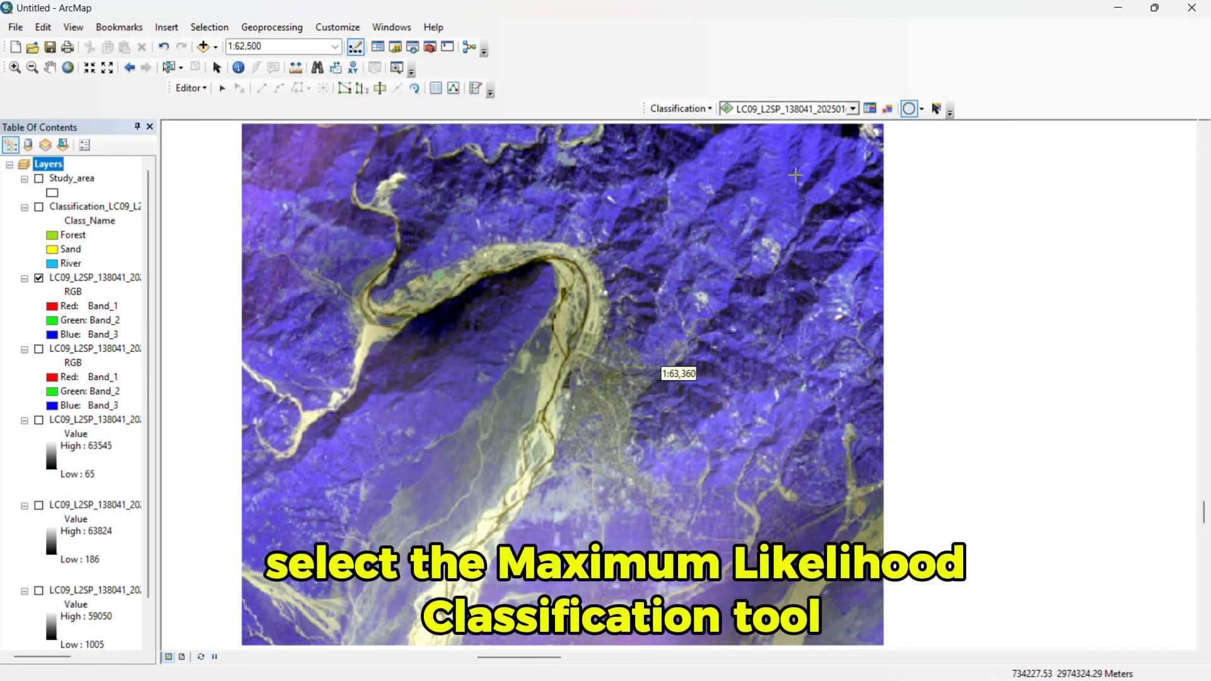
scroll(796, 174, "down", 1)
left_click(679, 108)
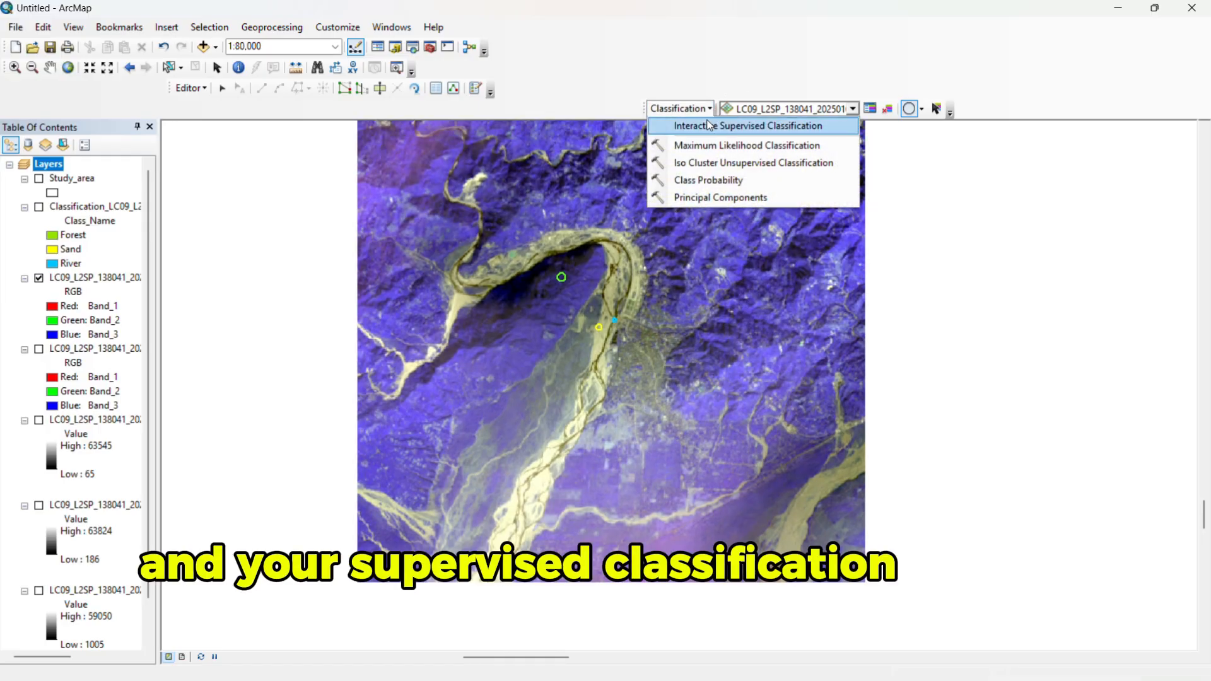
left_click(708, 124)
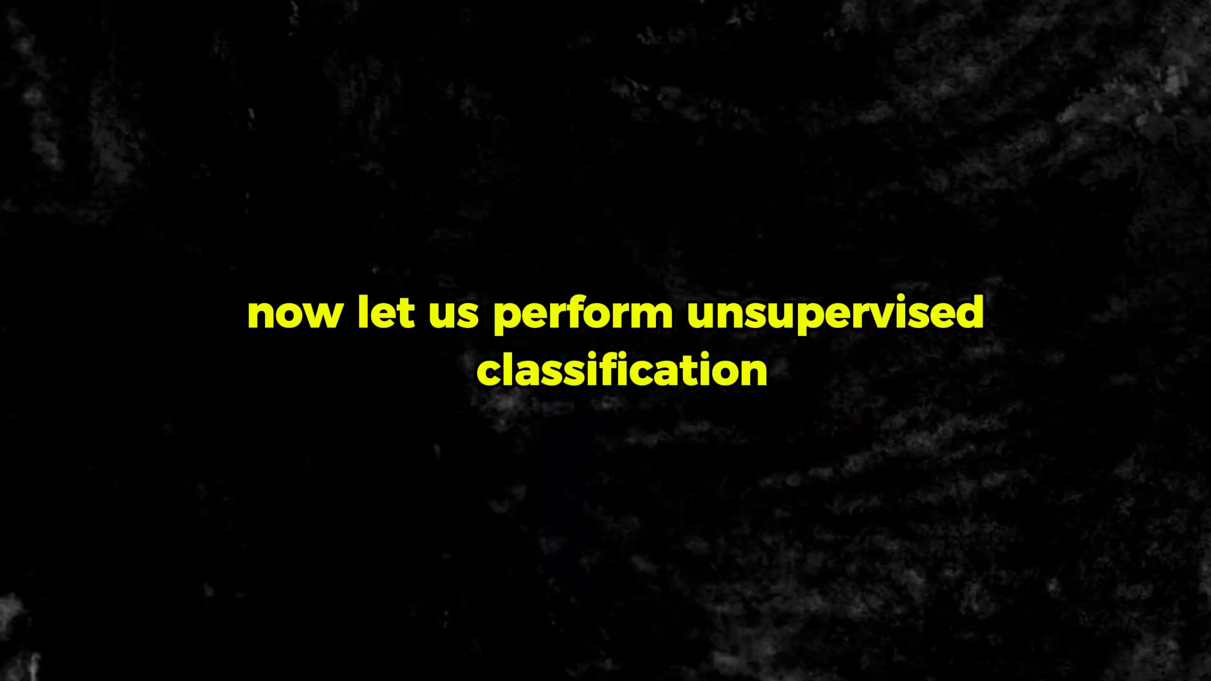
Run Iso Cluster Unsupervised Classification on LC09_L2SP_138041_20250106_2012 with 6 classes, output to Default.gdb as LC09_L2SP_138041_20250106_2014.
left_click(709, 112)
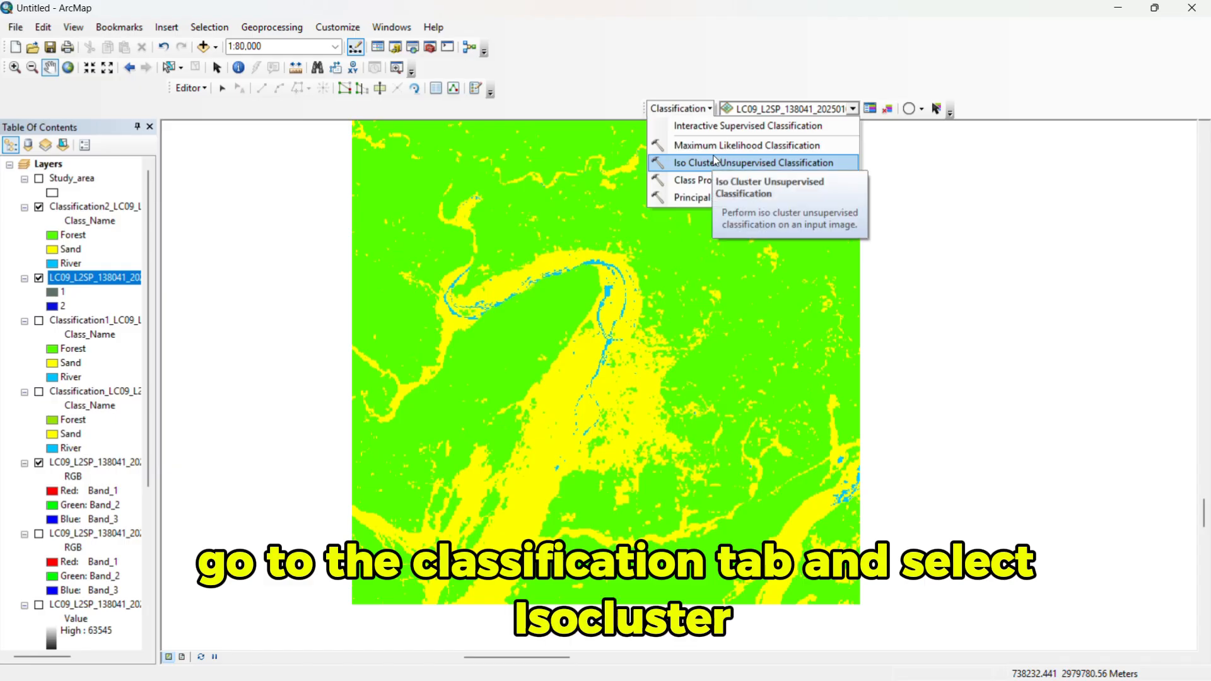
left_click(732, 162)
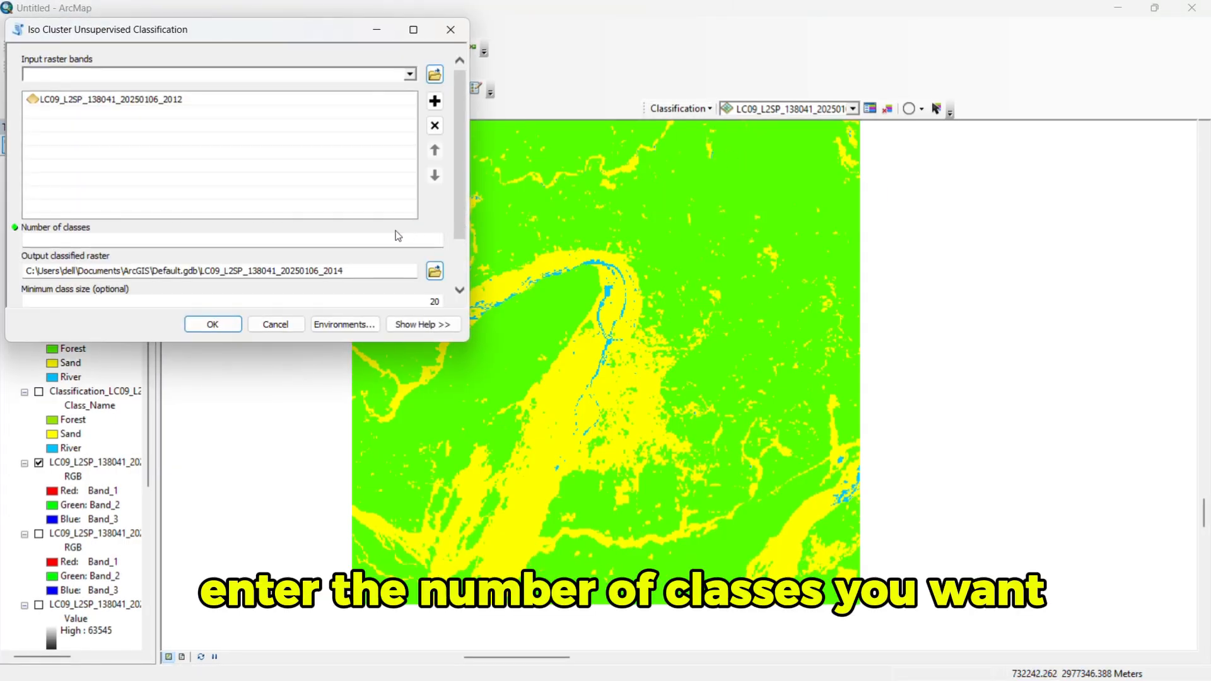
left_click(379, 240)
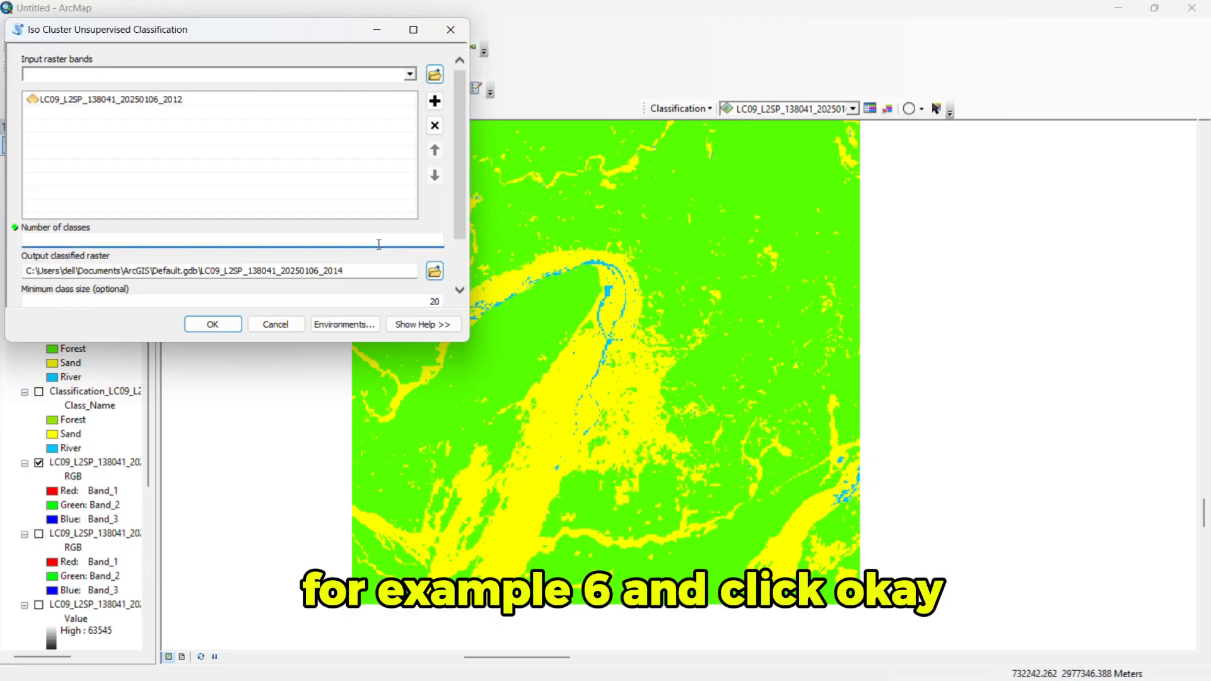
type("6")
left_click(231, 325)
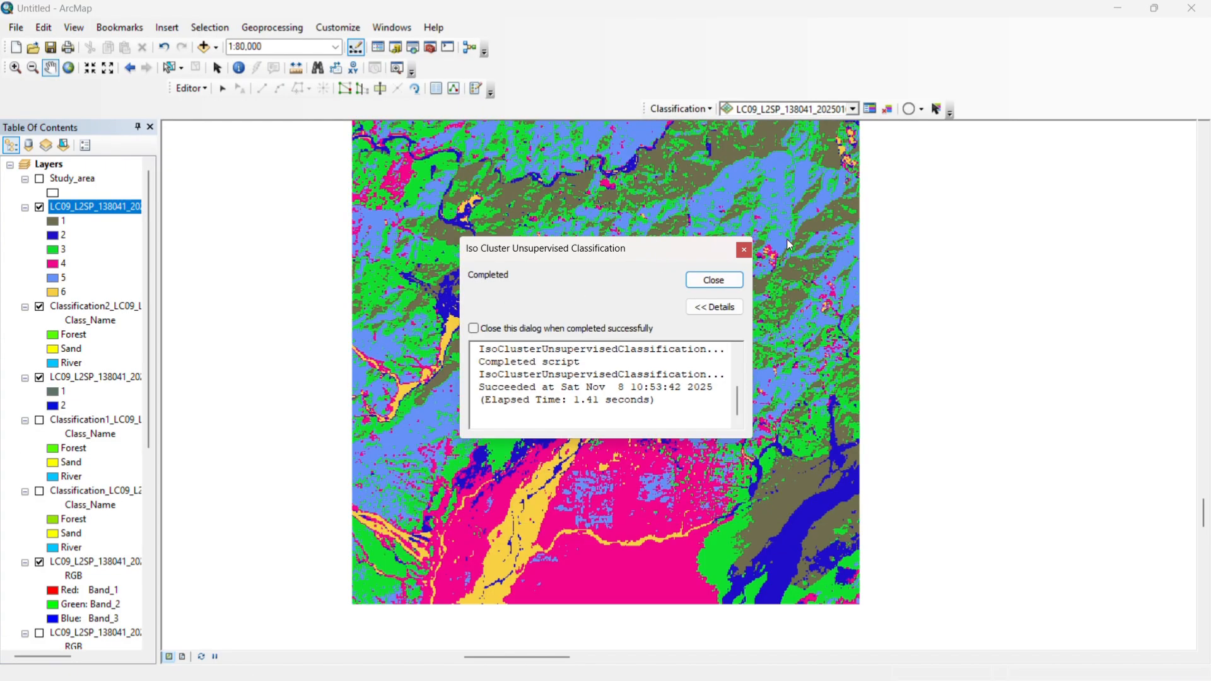
left_click(715, 280)
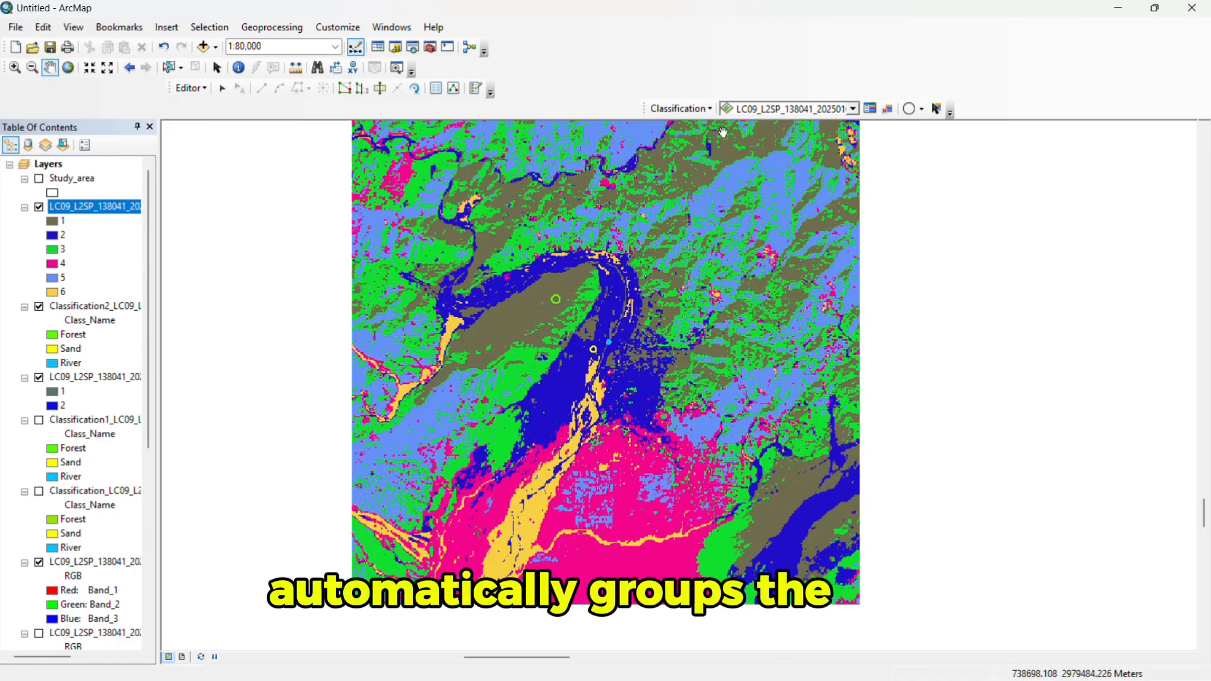
Rerun Iso Cluster Unsupervised Classification on the same raster with 3 classes, output to Default.gdb as LC09_L2SP_138041_20250106_2015.
left_click(680, 109)
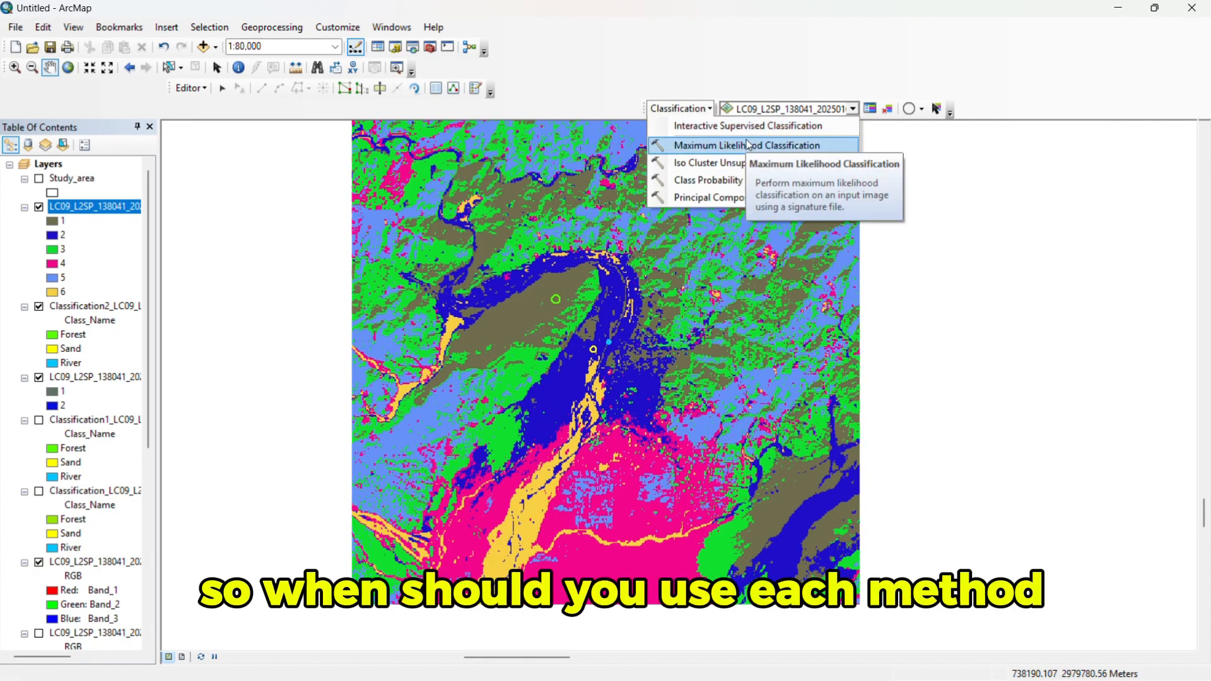
left_click(700, 163)
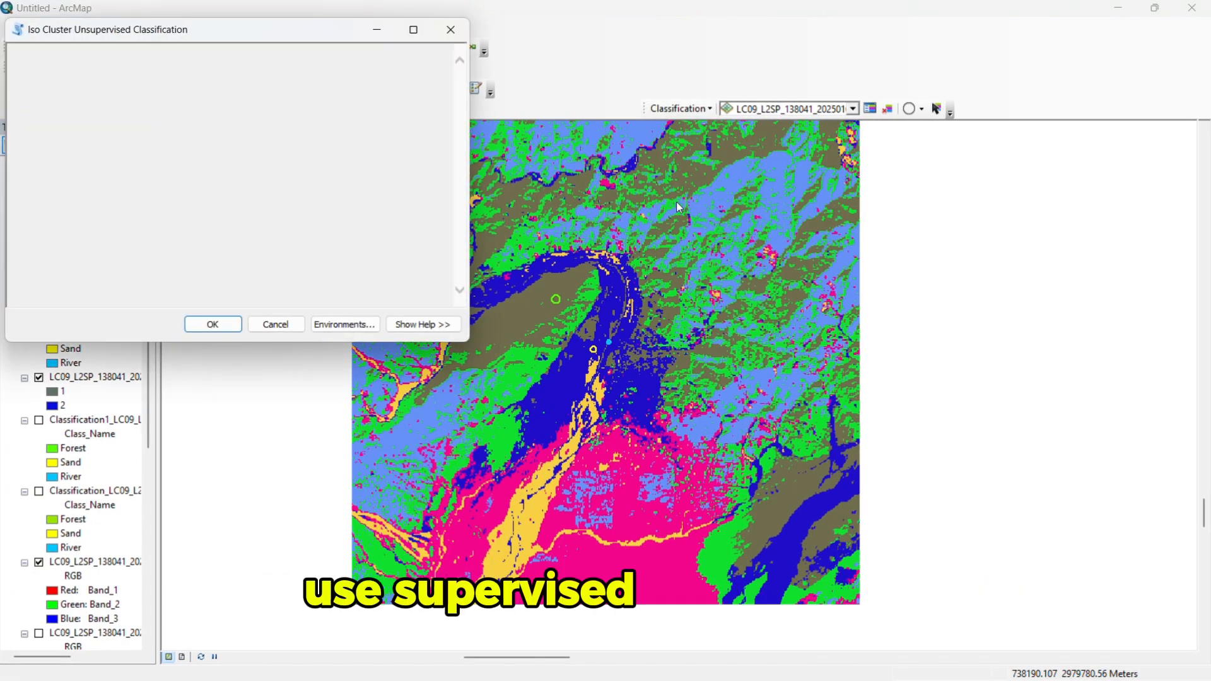
left_click(329, 236)
type("3")
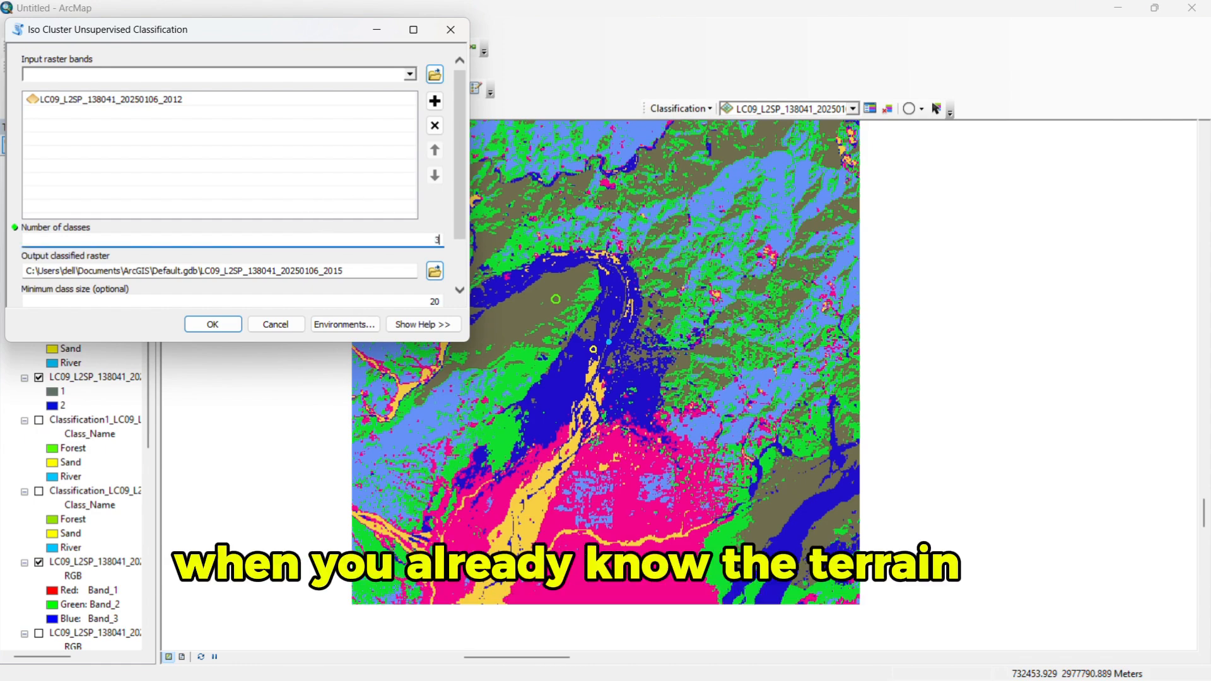
left_click(212, 324)
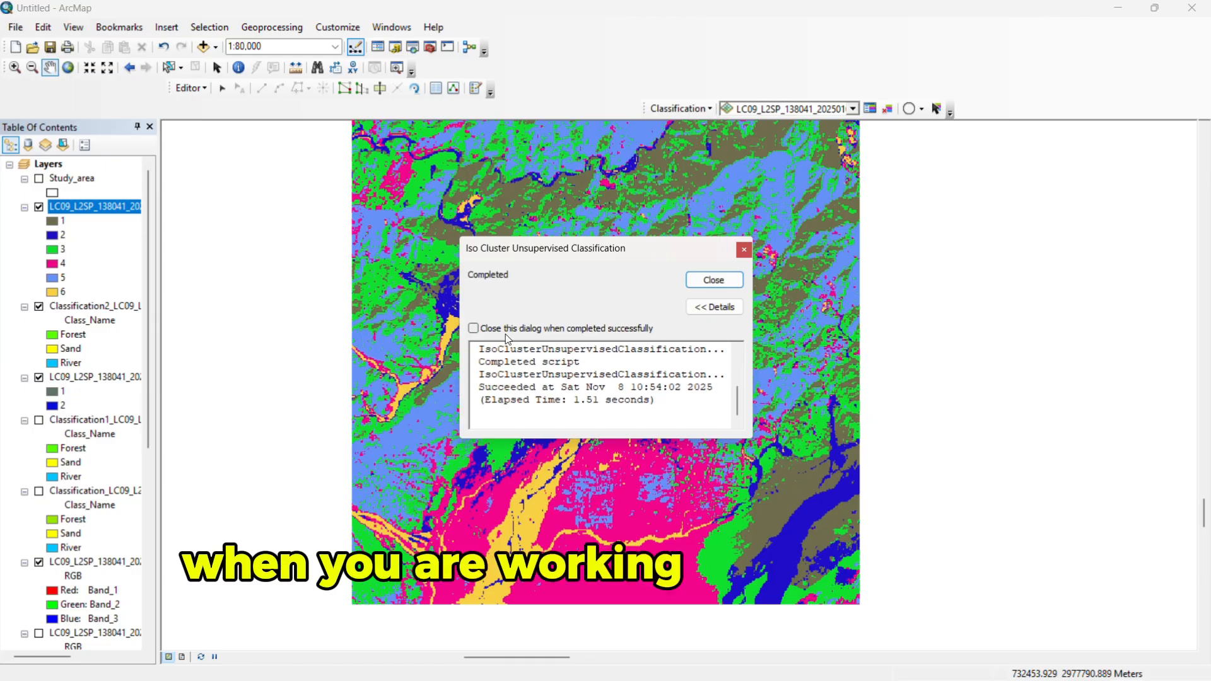
left_click(711, 281)
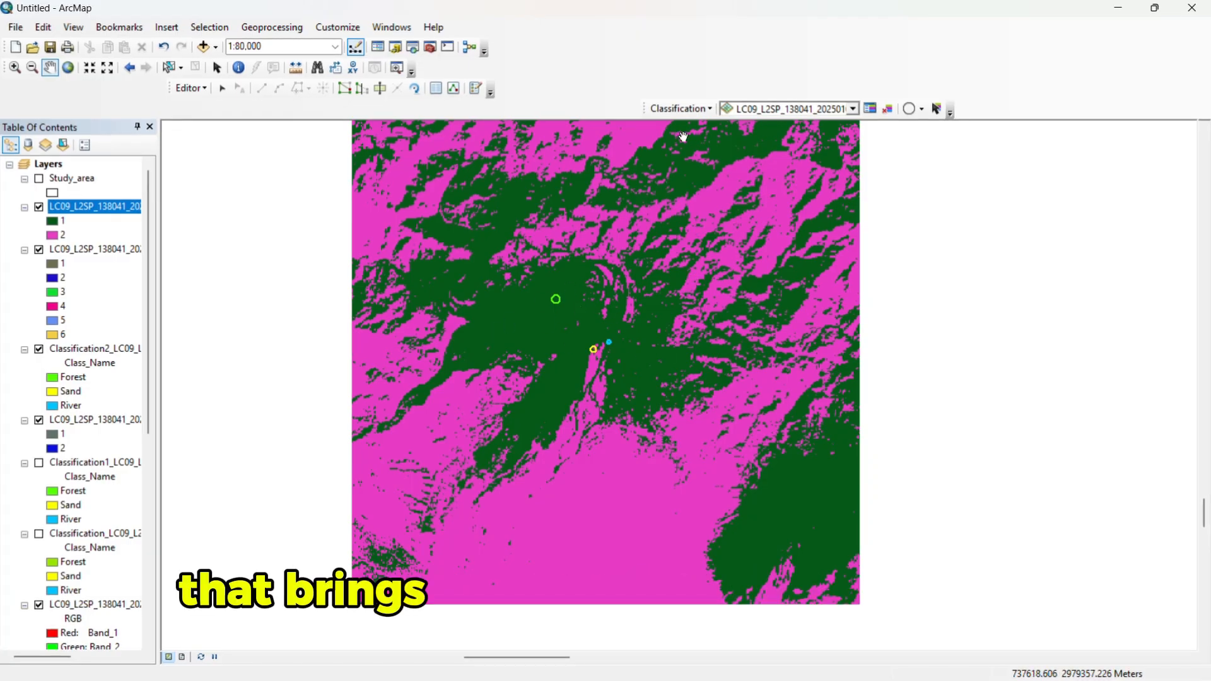
Run a third Iso Cluster Unsupervised Classification with a different number of classes and dismiss the completion report.
left_click(679, 109)
left_click(726, 162)
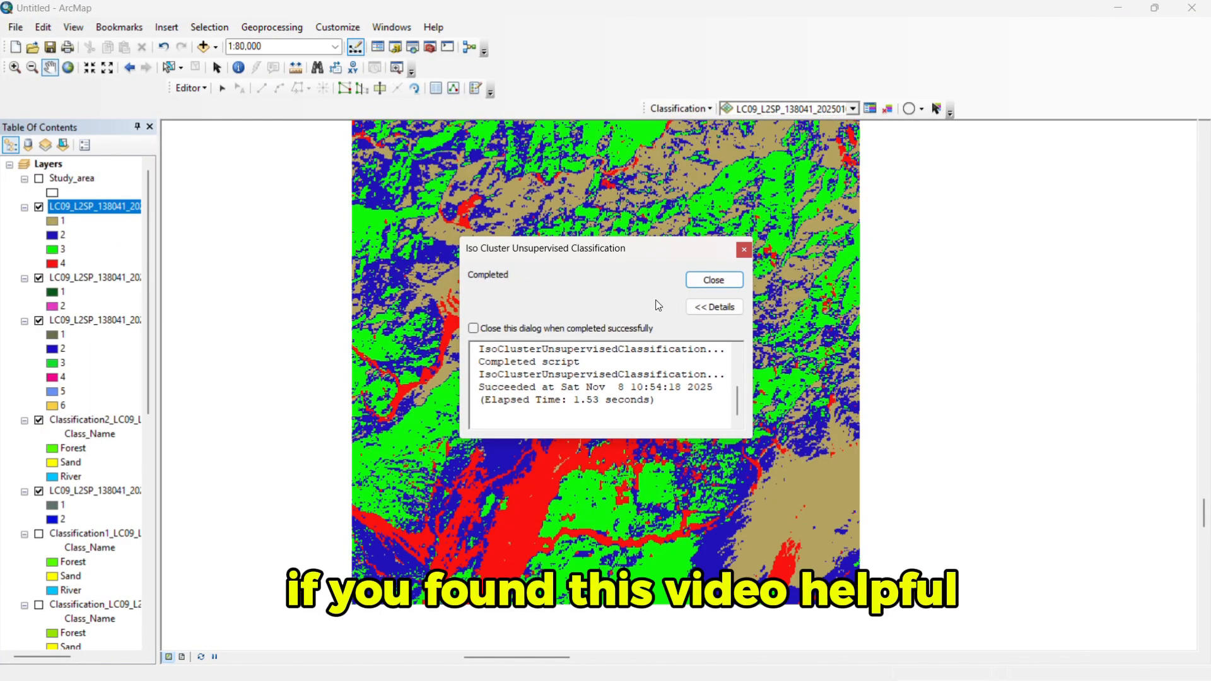
left_click(713, 279)
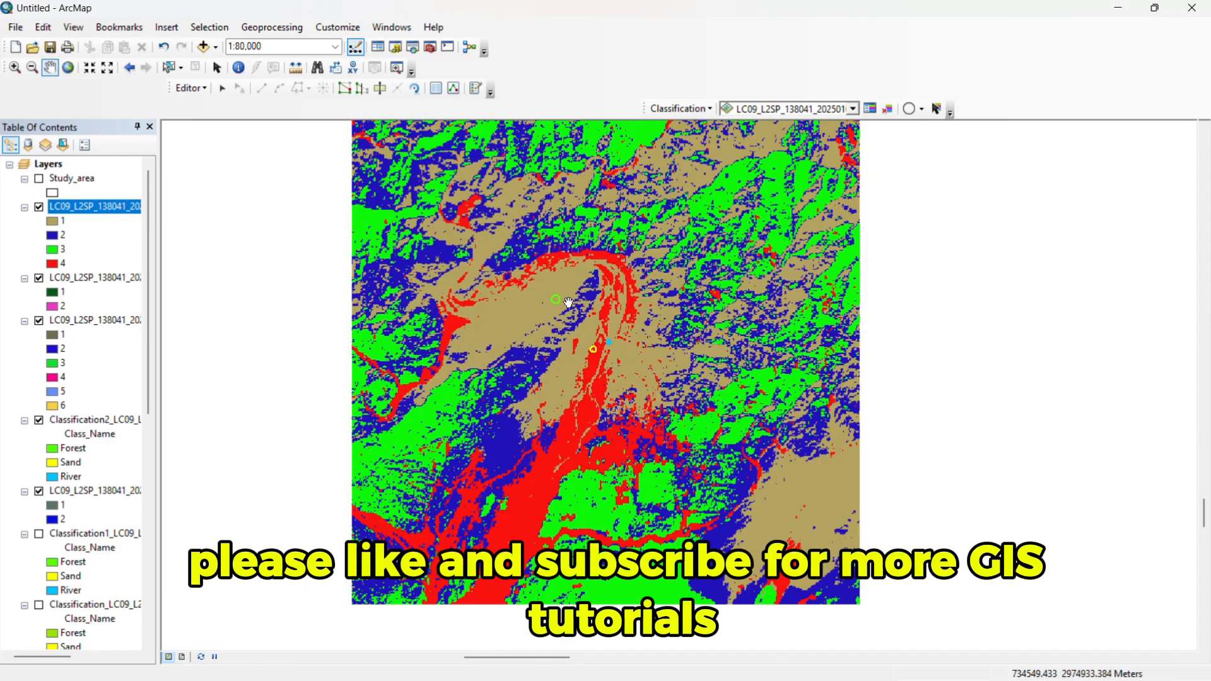